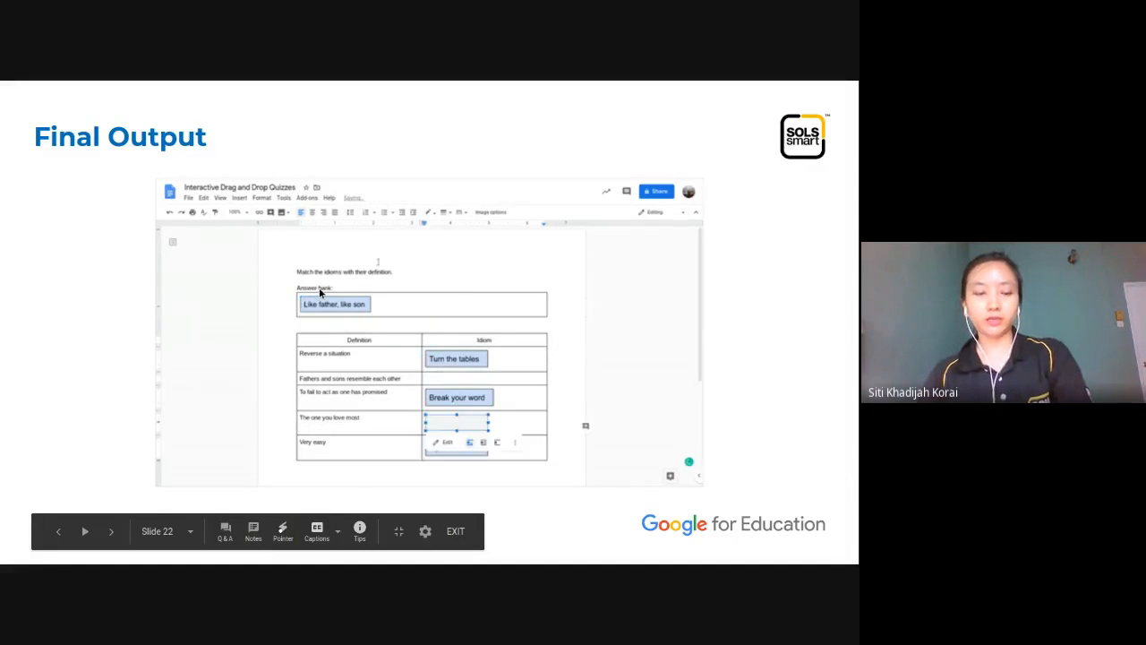
Step: Exit the slideshow and look over the reloaded Matching document's idiom table, then open the Demo document
{"action": "key", "text": "Escape"}
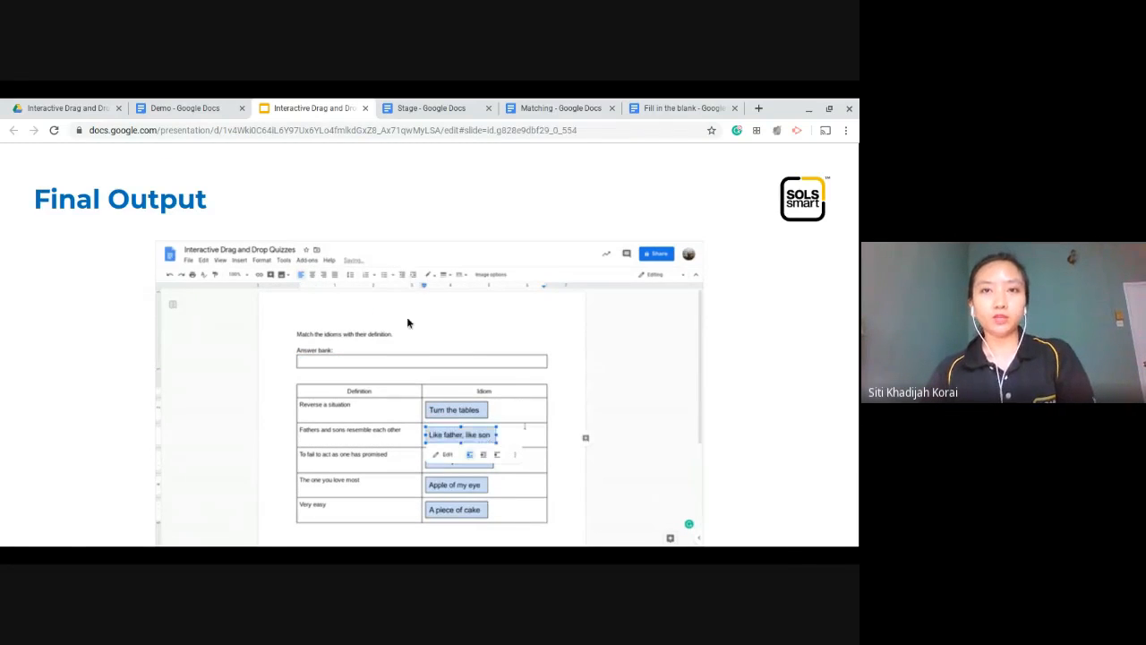
{"action": "left_click", "coordinate": [531, 108]}
{"action": "key", "text": "F5"}
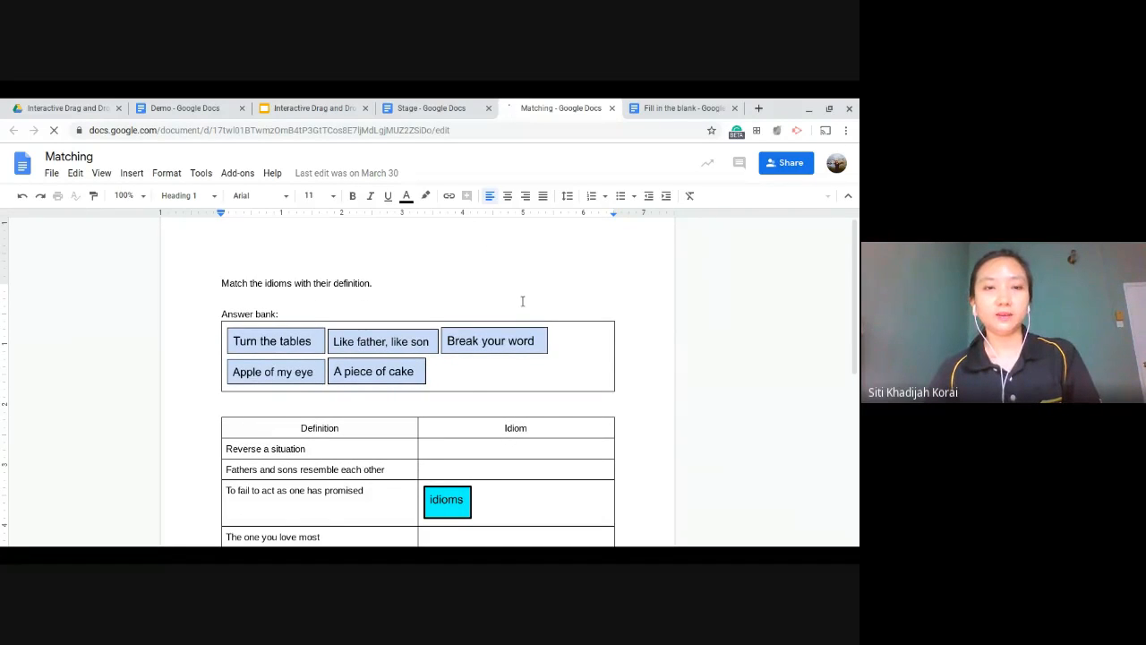
{"action": "scroll", "coordinate": [517, 301], "scroll_direction": "down", "scroll_amount": 1}
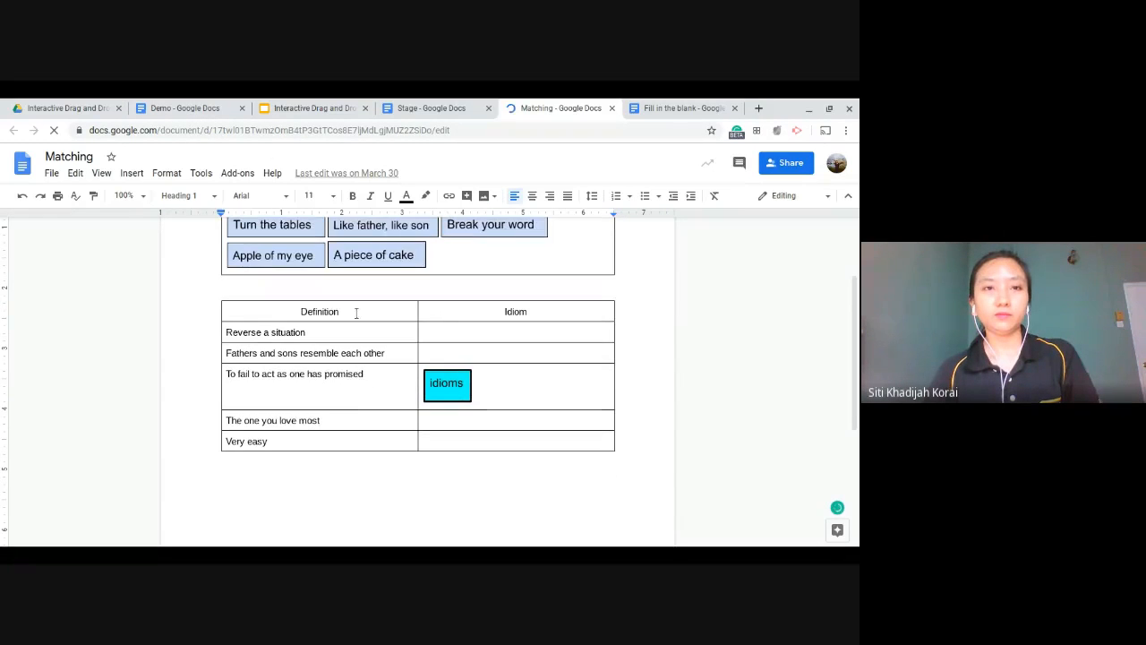
{"action": "left_click", "coordinate": [184, 106]}
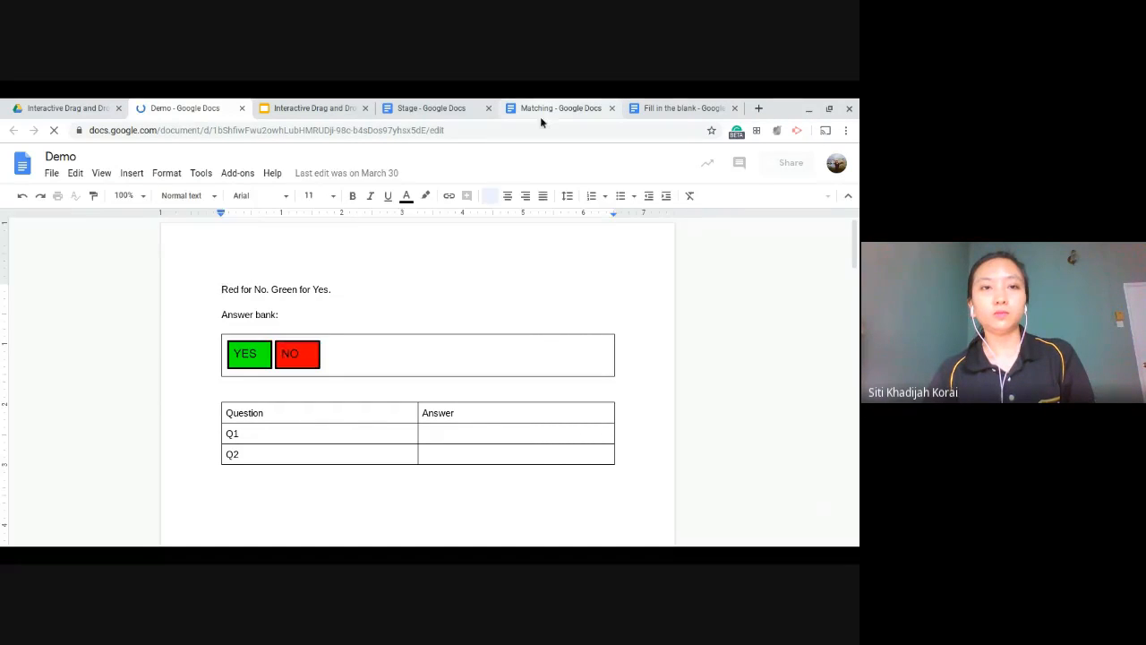
Step: Move the green YES box out of the answer bank onto its own line above the question table
{"action": "left_click", "coordinate": [303, 365]}
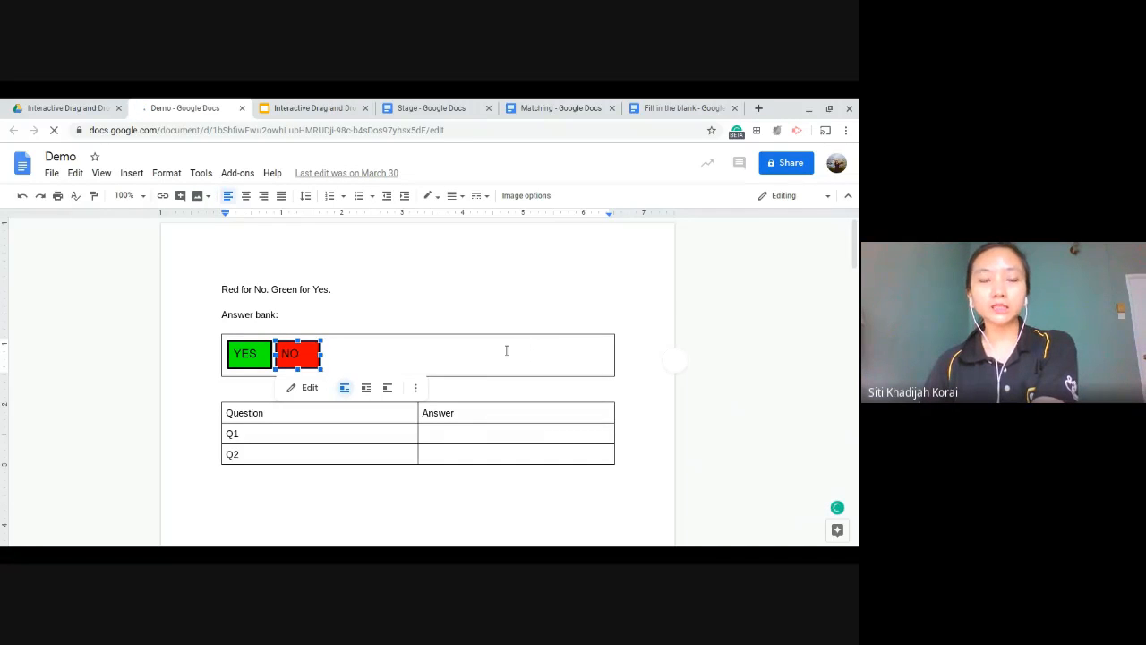
{"action": "double_click", "coordinate": [494, 305]}
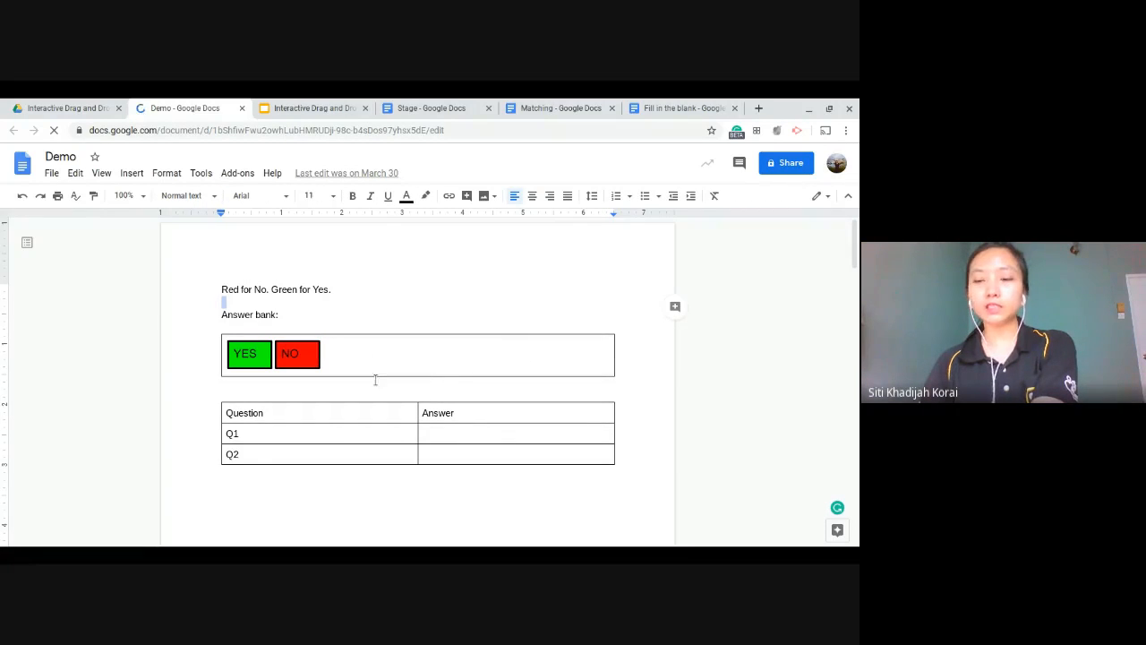
{"action": "scroll", "coordinate": [260, 358], "scroll_direction": "down", "scroll_amount": 1}
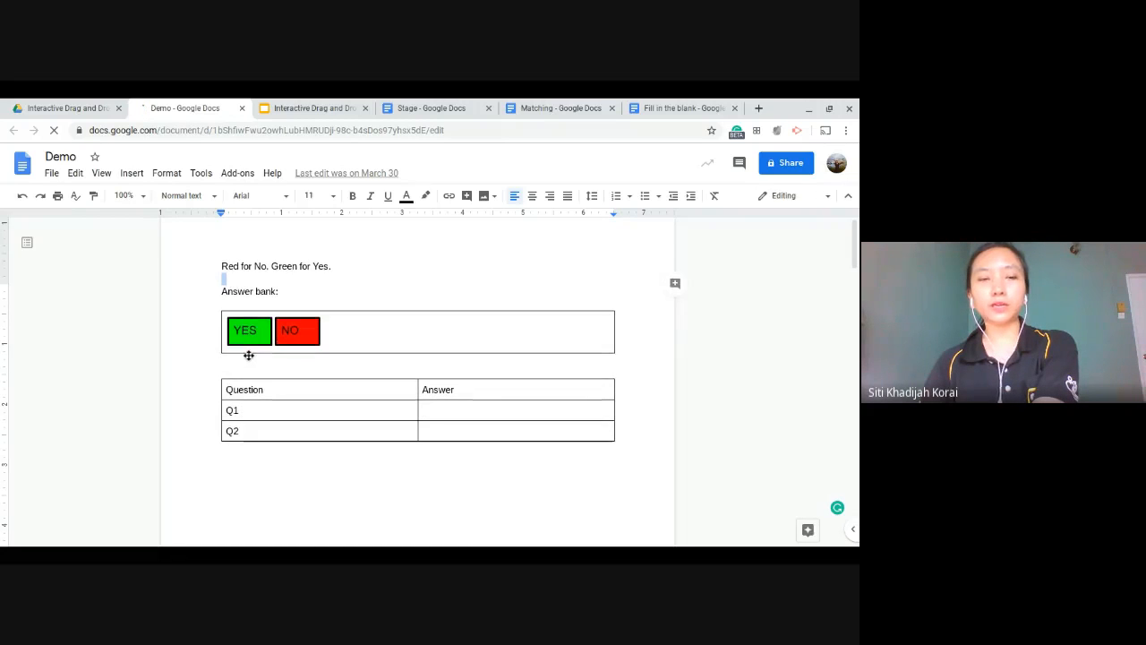
{"action": "left_click", "coordinate": [240, 332]}
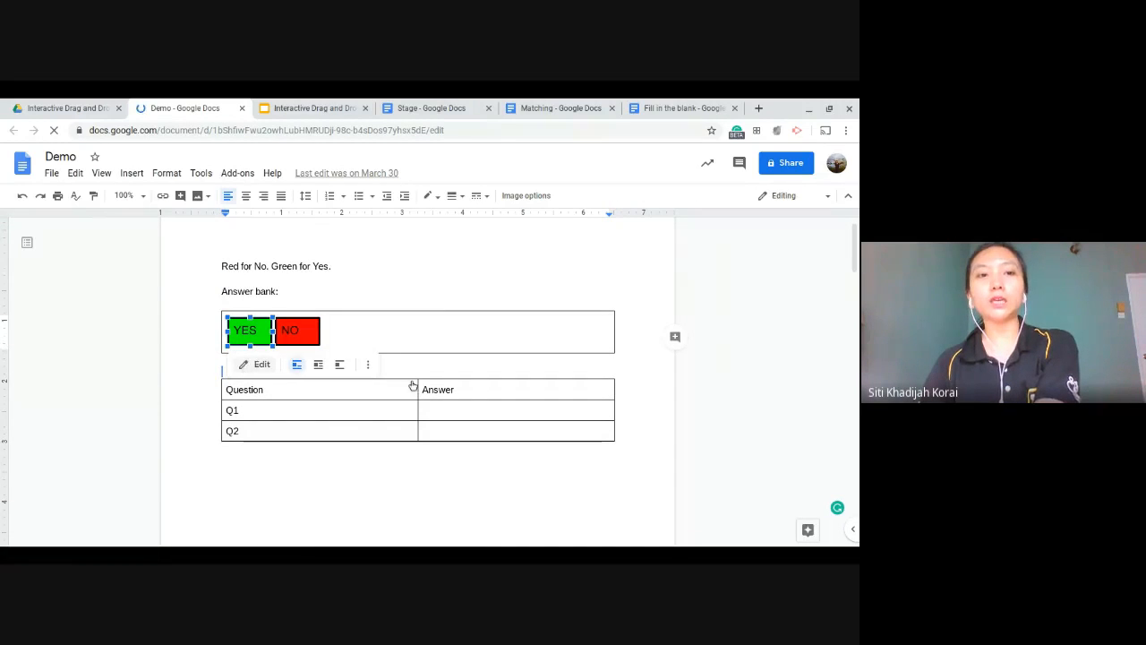
{"action": "left_click_drag", "start_coordinate": [413, 386], "coordinate": [415, 378]}
{"action": "left_click", "coordinate": [342, 383]}
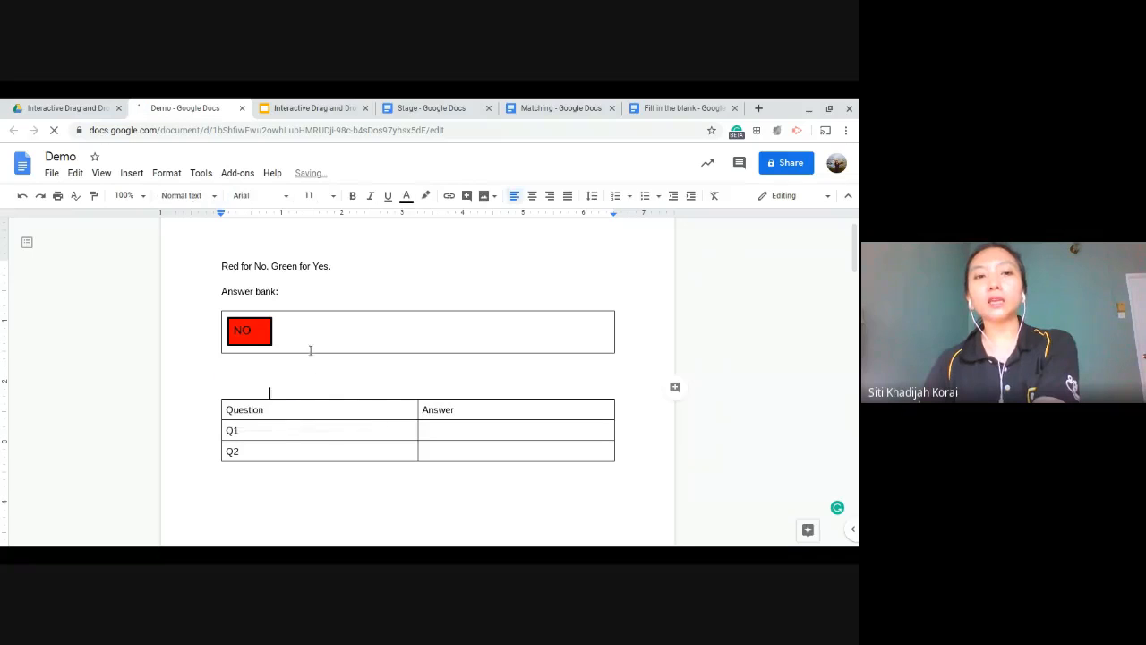
{"action": "key", "text": "Return"}
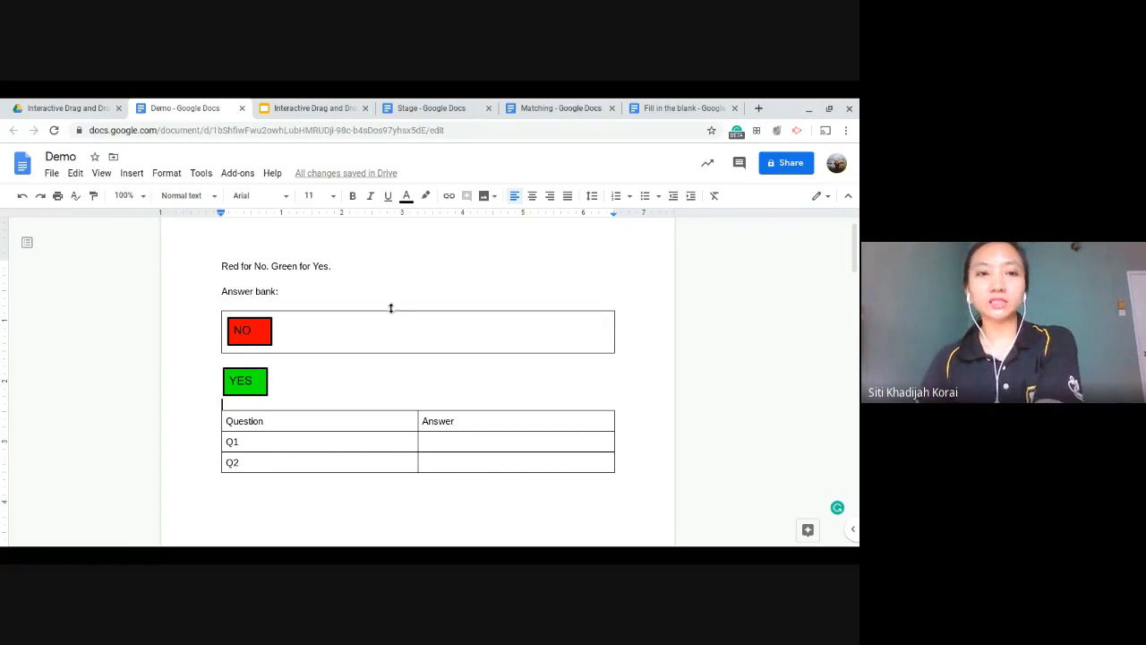
{"action": "left_click", "coordinate": [435, 312]}
{"action": "left_click", "coordinate": [439, 341]}
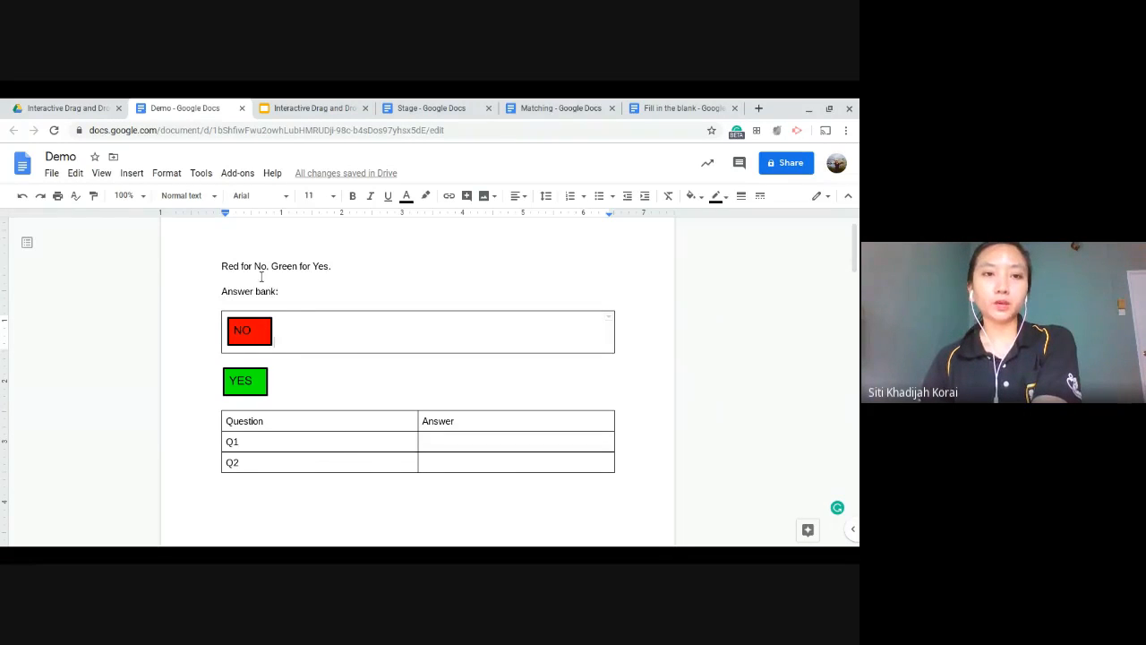
Step: Delete the green YES box and the red NO box
{"action": "left_click", "coordinate": [259, 386]}
{"action": "key", "text": "BackSpace"}
{"action": "left_click", "coordinate": [258, 320]}
{"action": "key", "text": "BackSpace"}
{"action": "left_click", "coordinate": [289, 266]}
{"action": "left_click_drag", "start_coordinate": [367, 270], "coordinate": [222, 269]}
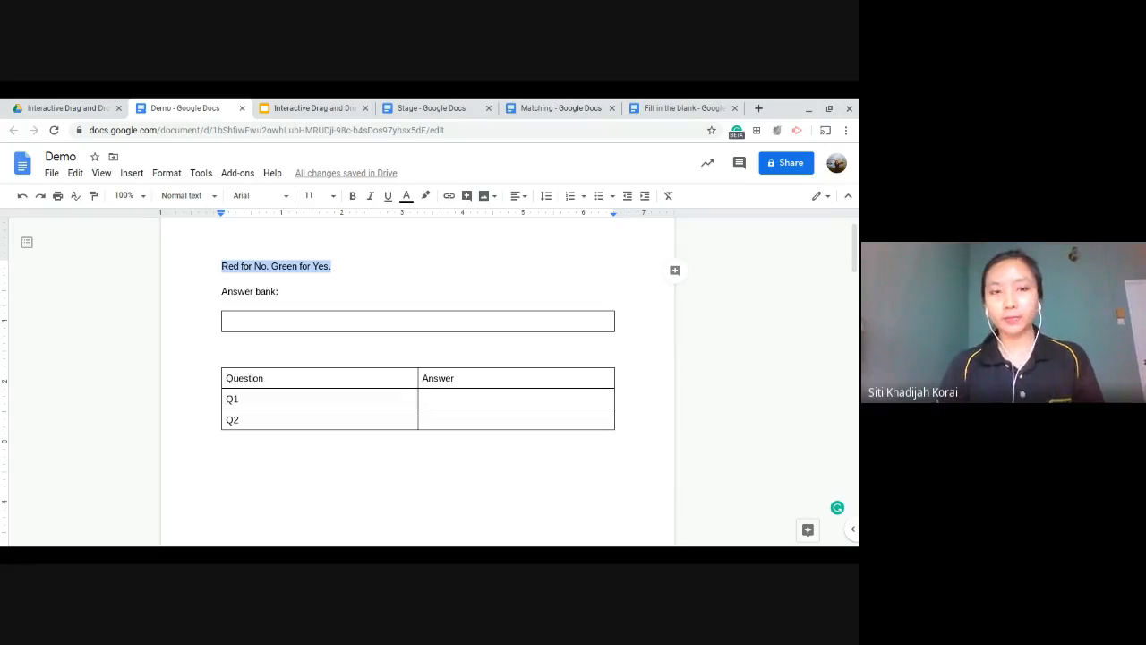
{"action": "left_click", "coordinate": [232, 267]}
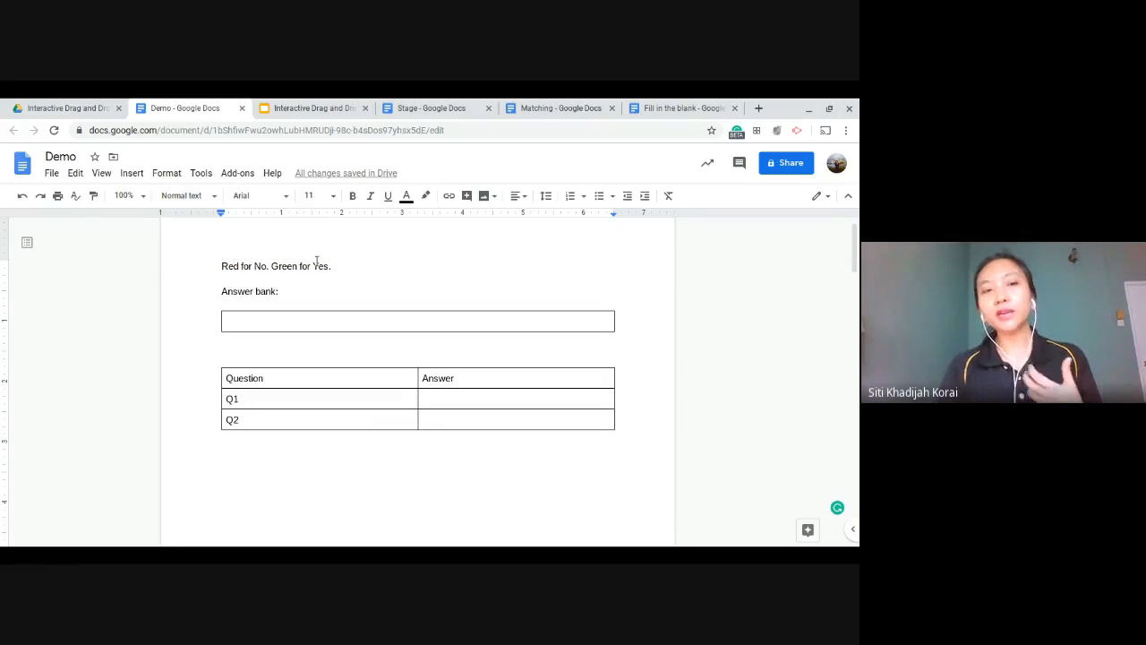
{"action": "left_click", "coordinate": [281, 293]}
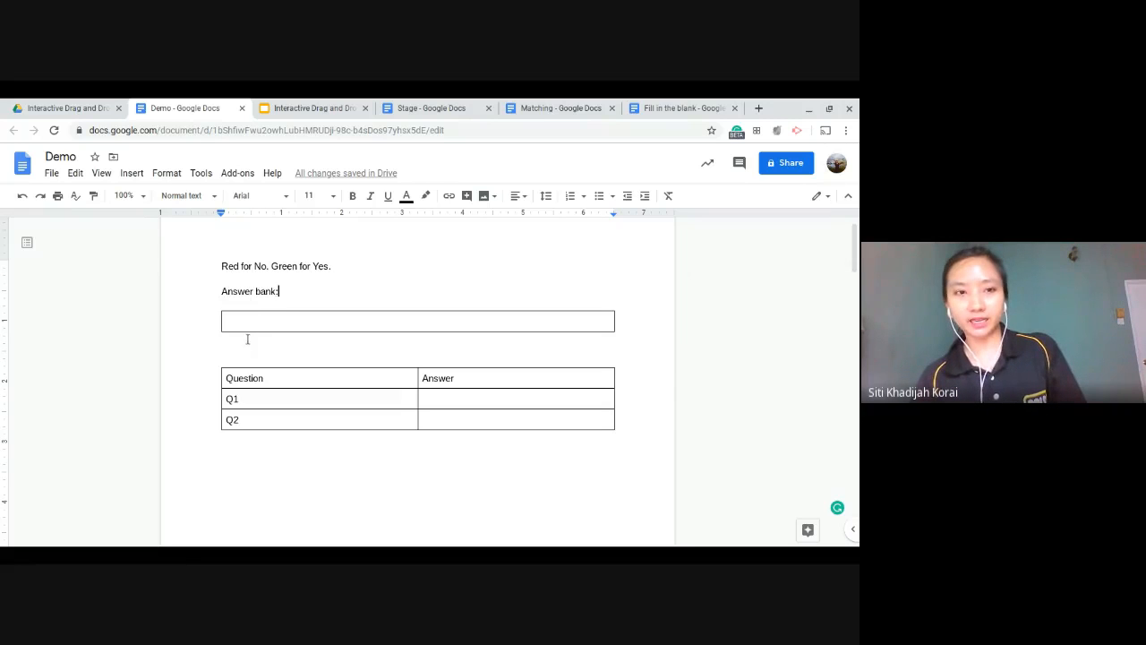
Step: Delete the empty answer bank table and the Question/Answer table below it
{"action": "left_click_drag", "start_coordinate": [224, 336], "coordinate": [288, 382]}
{"action": "key", "text": "BackSpace"}
{"action": "key", "text": "BackSpace"}
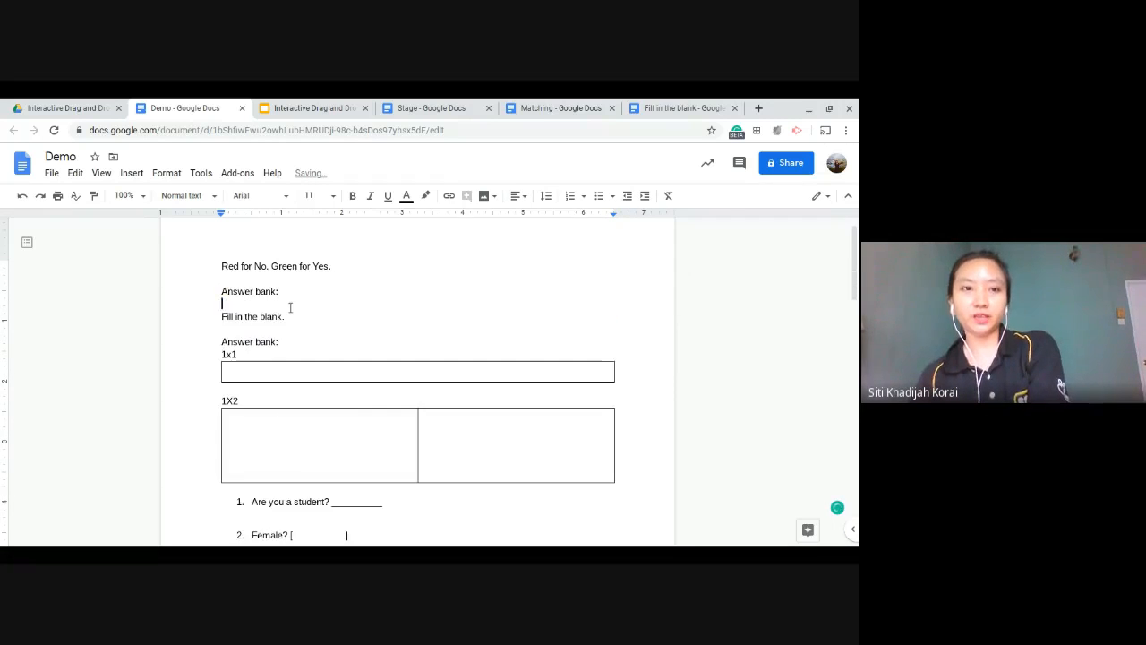
Step: Add blank lines below the first "Answer bank:" label to push the "Fill in the blank." section down the page
{"action": "left_click", "coordinate": [266, 308]}
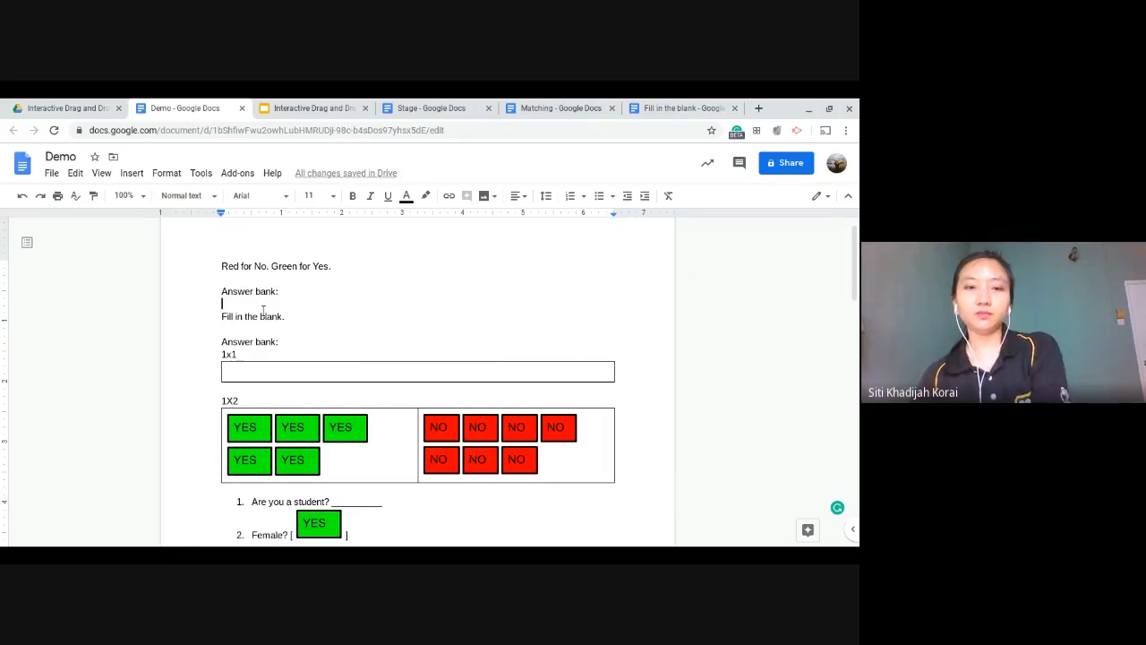
{"action": "key", "text": "Return"}
{"action": "key", "text": "Return"}
{"action": "key", "text": "Return"}
{"action": "key", "text": "Return"}
{"action": "key", "text": "Return"}
{"action": "key", "text": "Return"}
{"action": "key", "text": "Return"}
{"action": "key", "text": "Return"}
{"action": "key", "text": "Return"}
{"action": "key", "text": "Return"}
{"action": "key", "text": "Return"}
{"action": "key", "text": "Return"}
{"action": "key", "text": "Return"}
{"action": "key", "text": "Return"}
{"action": "key", "text": "Return"}
{"action": "key", "text": "Return"}
{"action": "key", "text": "Return"}
{"action": "key", "text": "Return"}
{"action": "left_click", "coordinate": [248, 305]}
{"action": "left_click", "coordinate": [314, 282]}
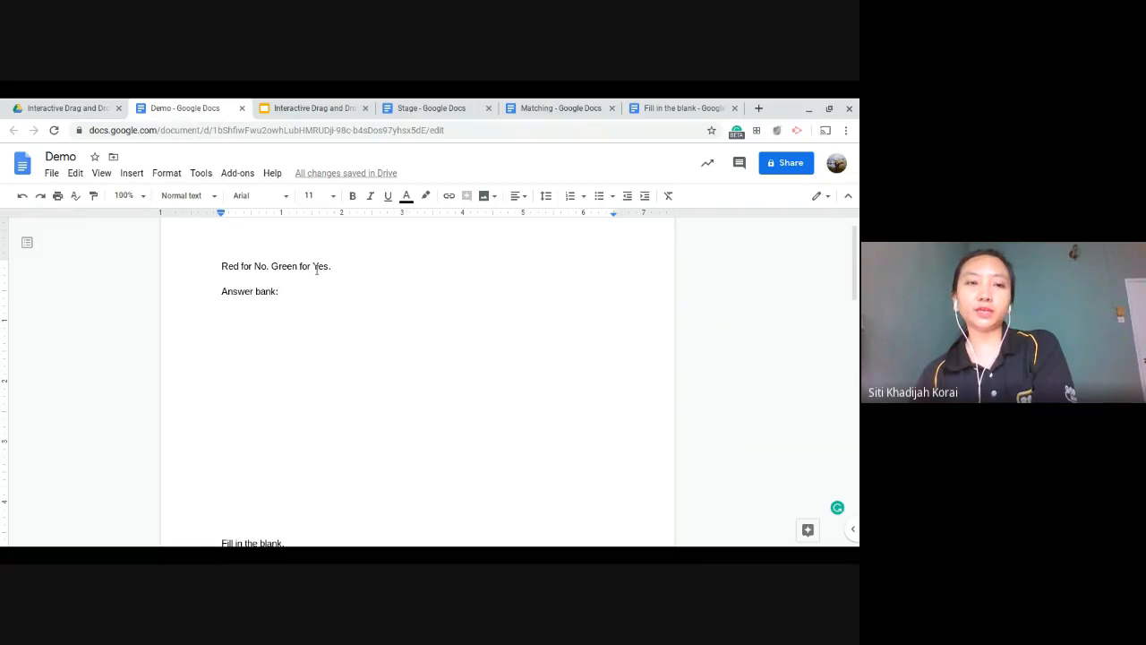
Step: Insert a 1 x 1 table as the answer bank under "Answer bank:" and remove the blank line above it
{"action": "left_click", "coordinate": [289, 307]}
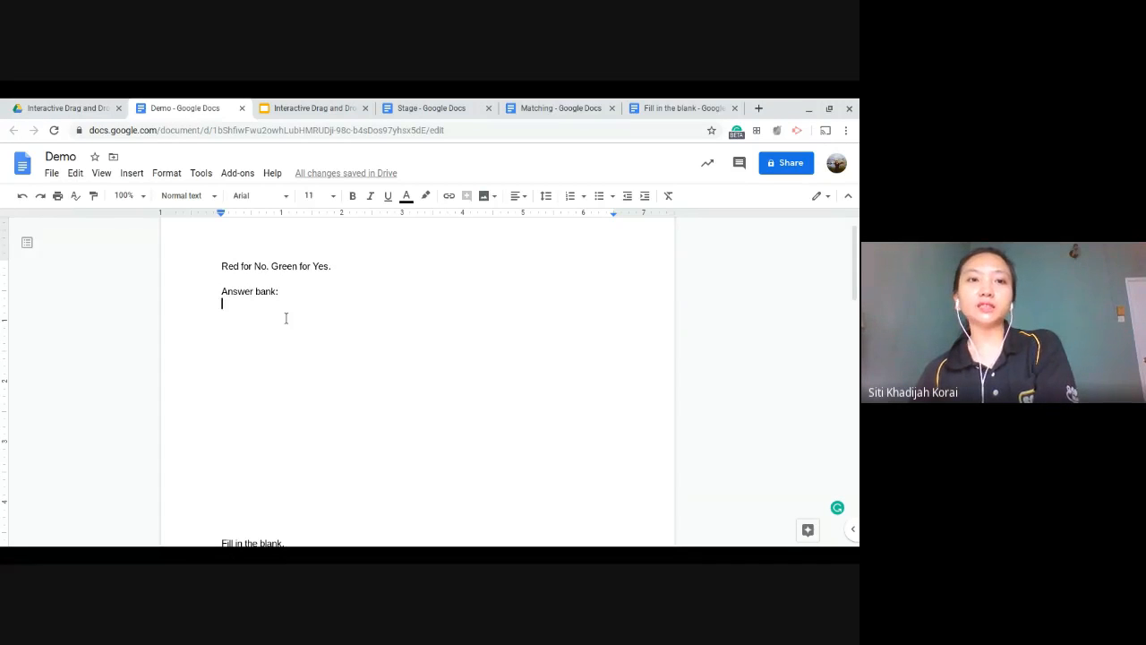
{"action": "left_click", "coordinate": [135, 173]}
{"action": "mouse_move", "coordinate": [154, 217]}
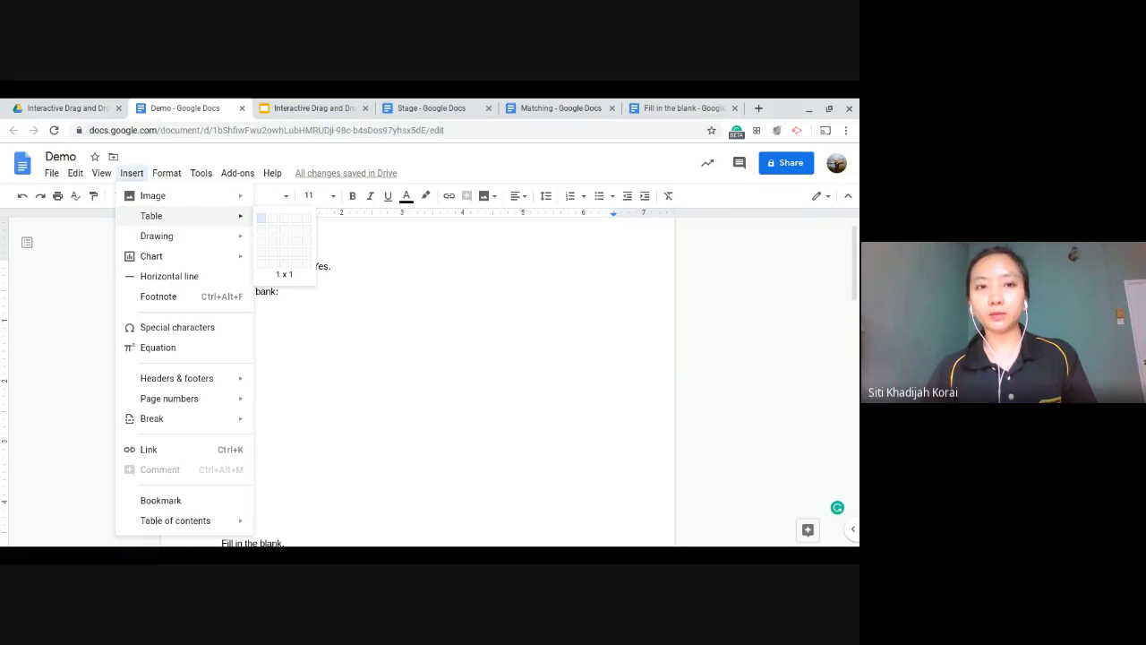
{"action": "left_click", "coordinate": [565, 290]}
{"action": "left_click", "coordinate": [294, 310]}
{"action": "left_click", "coordinate": [132, 173]}
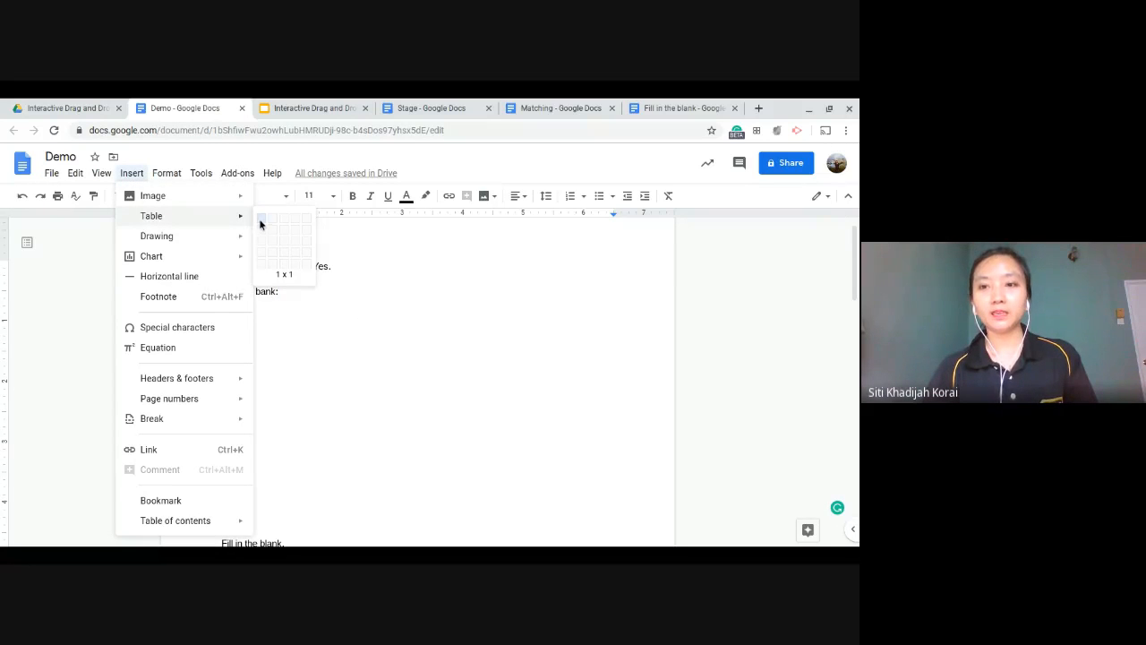
{"action": "left_click", "coordinate": [261, 224]}
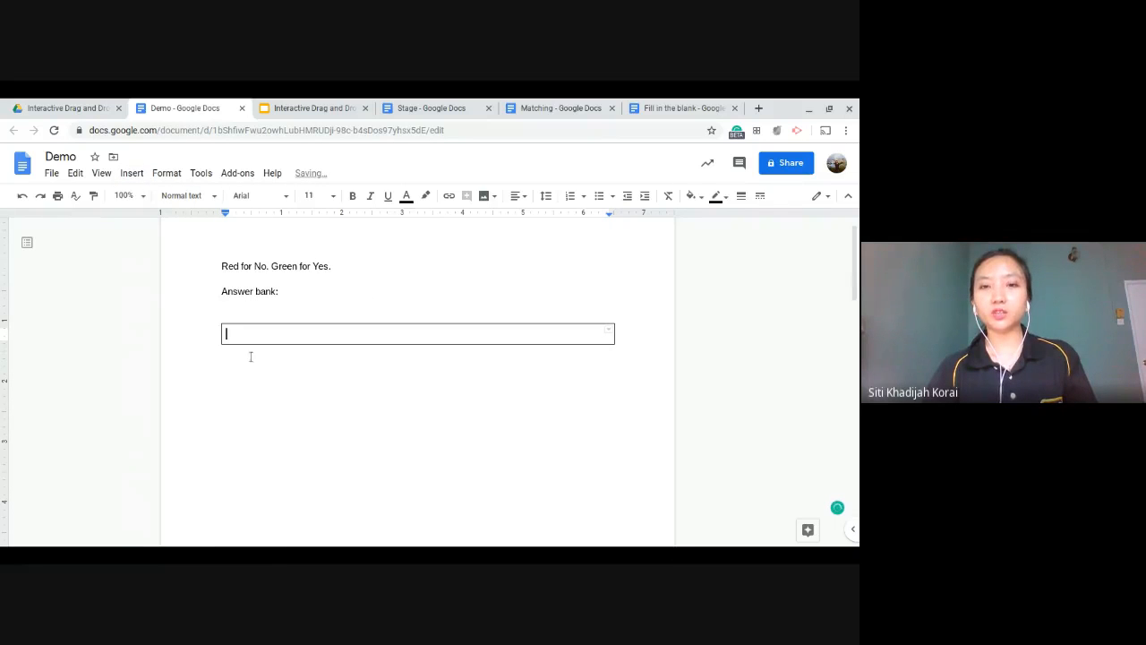
{"action": "left_click", "coordinate": [273, 316]}
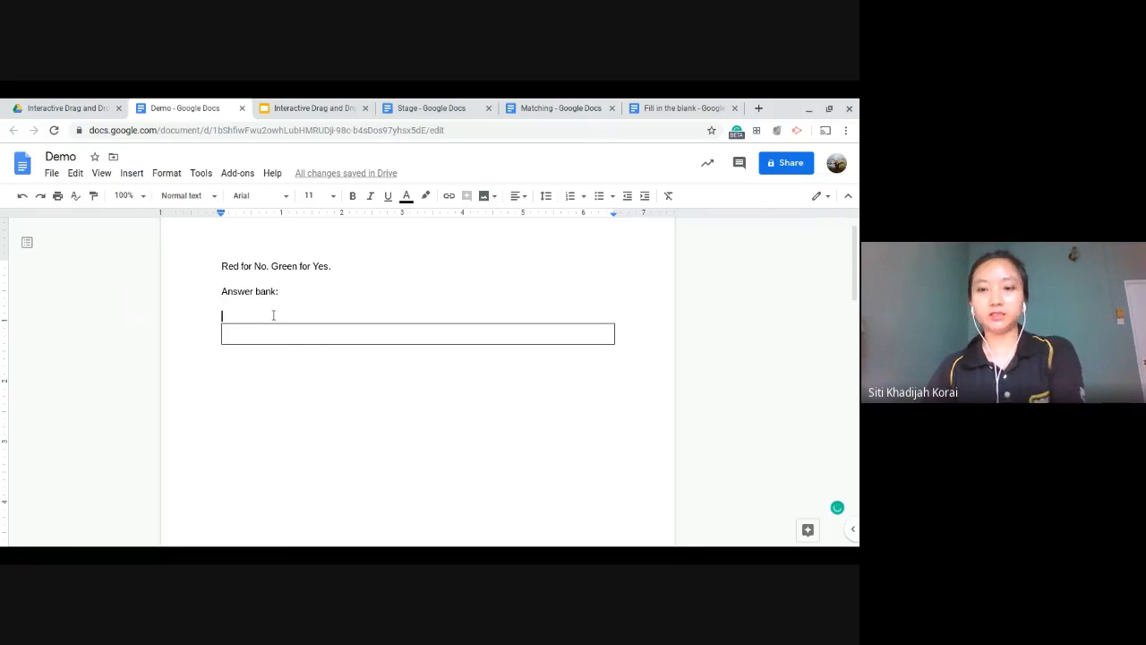
{"action": "key", "text": "BackSpace"}
Step: Insert a table with two columns and four rows below the answer bank, leaving blank space between them
{"action": "left_click", "coordinate": [261, 338]}
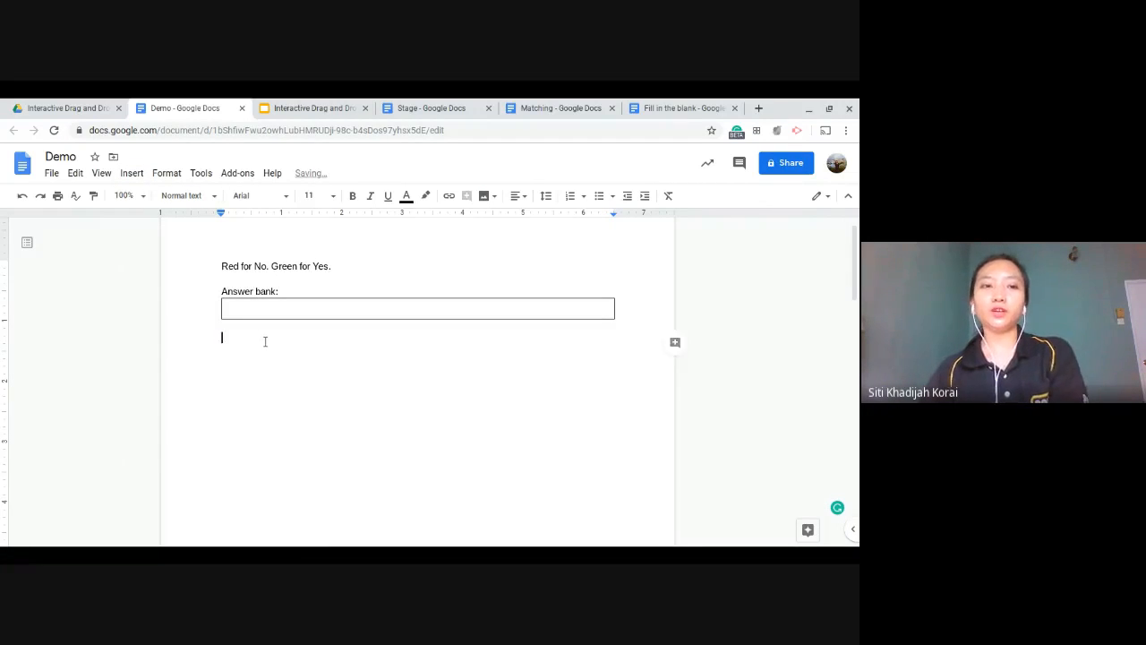
{"action": "key", "text": "Return"}
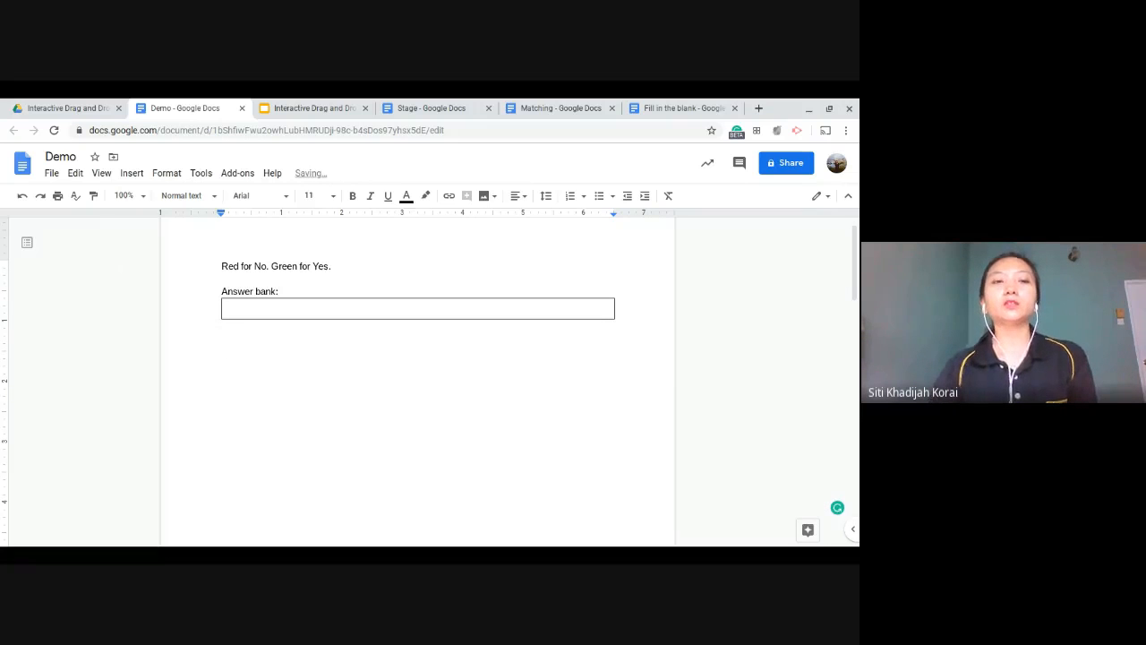
{"action": "left_click", "coordinate": [130, 176]}
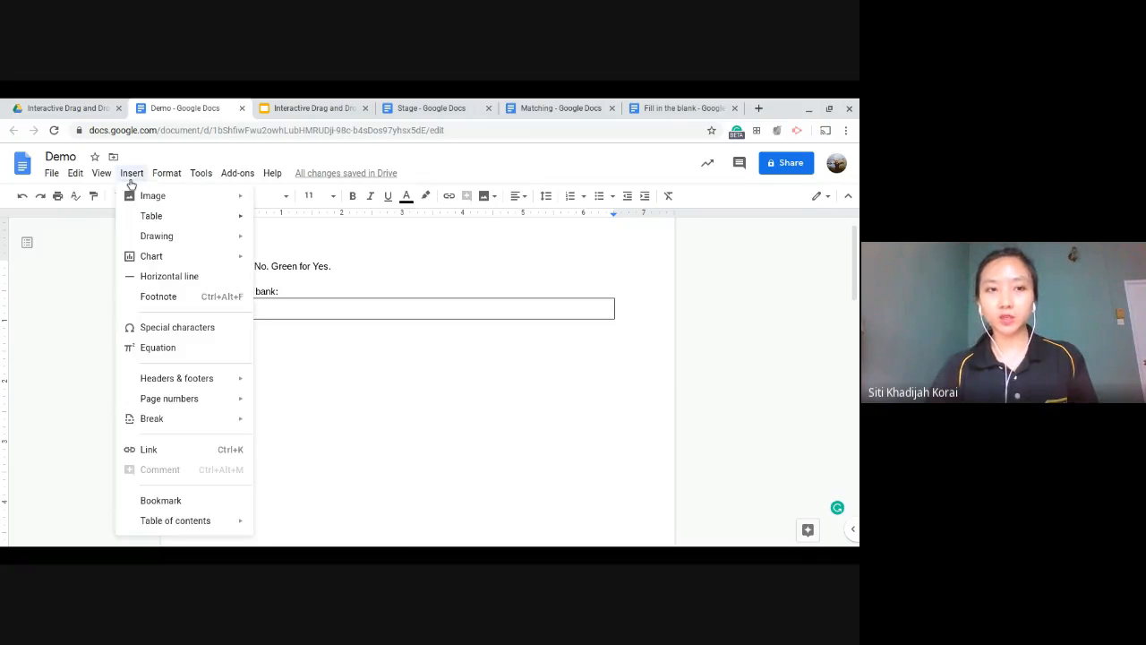
{"action": "mouse_move", "coordinate": [168, 220]}
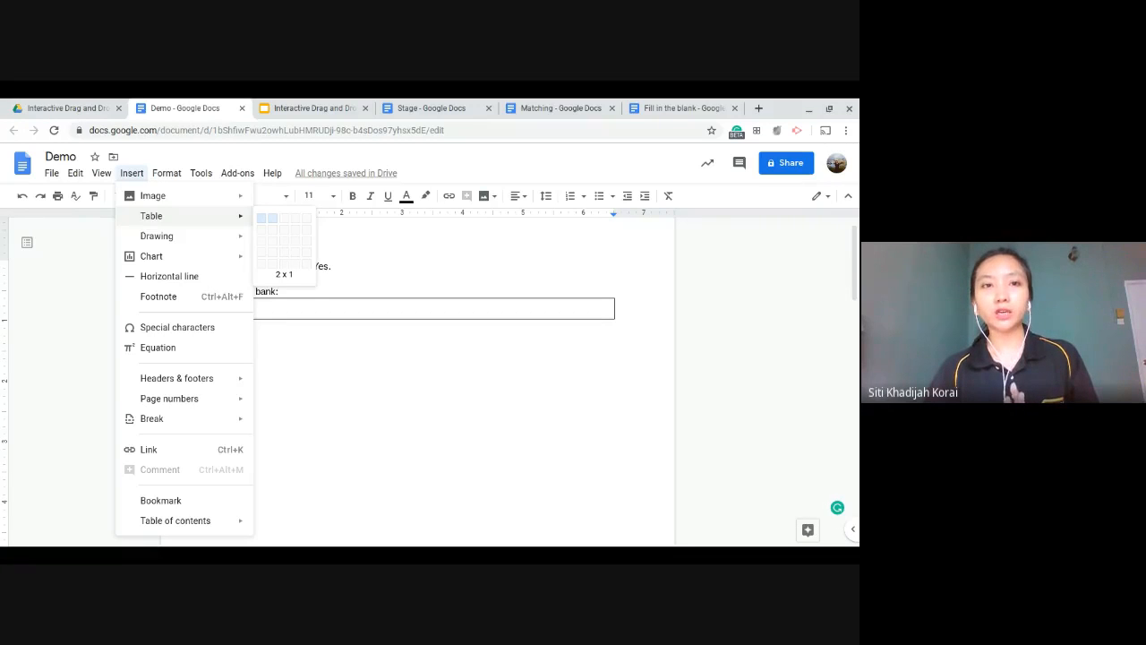
{"action": "left_click", "coordinate": [270, 260]}
Step: Fill the new table's header row with "Question" in the first column and "Answer" in the second
{"action": "double_click", "coordinate": [450, 372]}
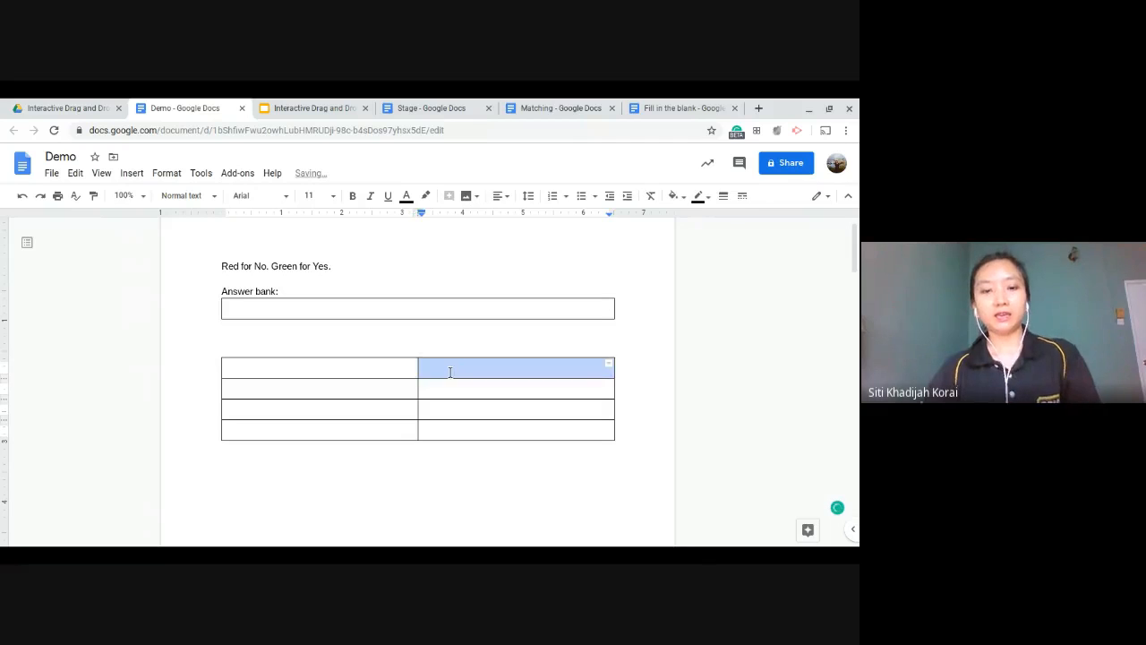
{"action": "type", "text": "Answer"}
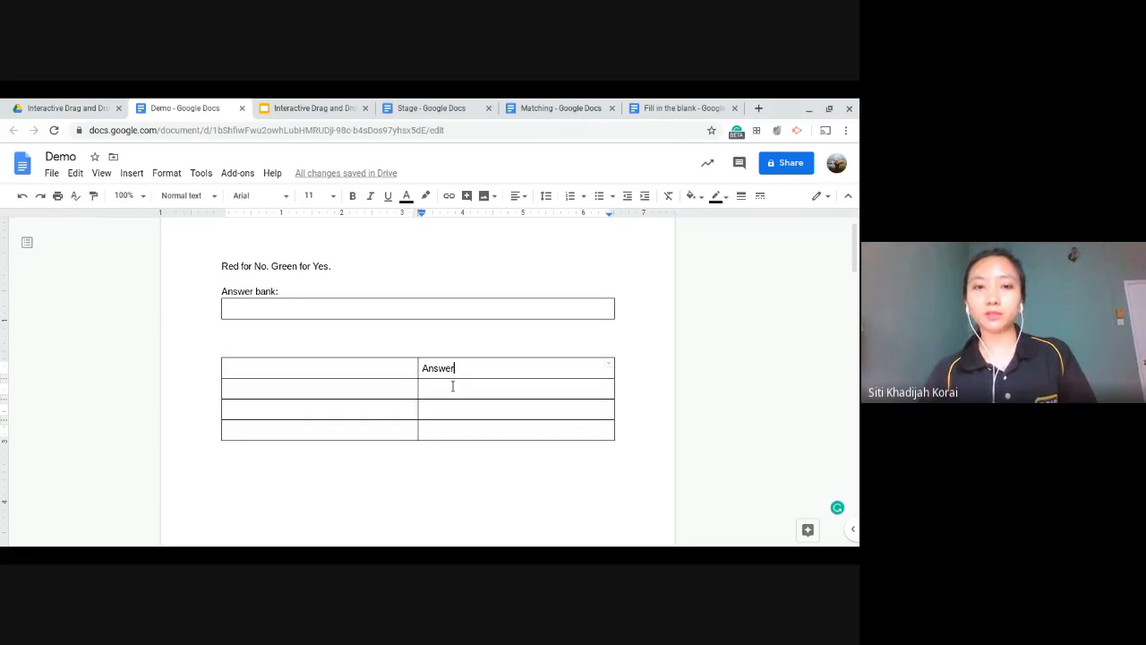
{"action": "left_click", "coordinate": [249, 304]}
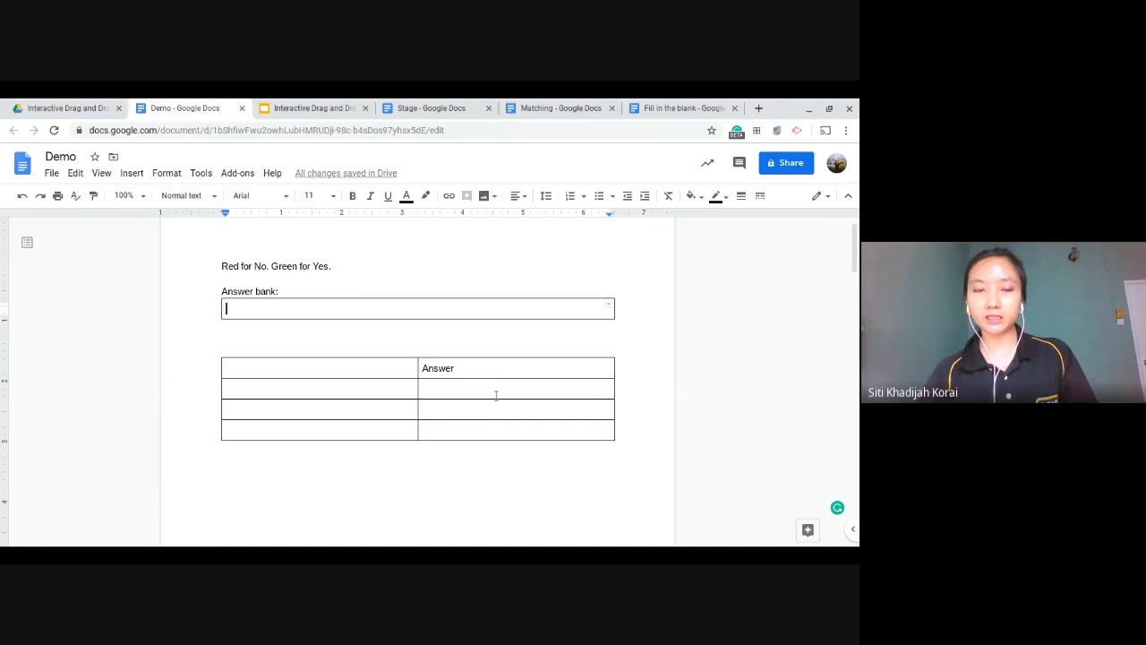
{"action": "left_click", "coordinate": [328, 372]}
{"action": "type", "text": "Qu"}
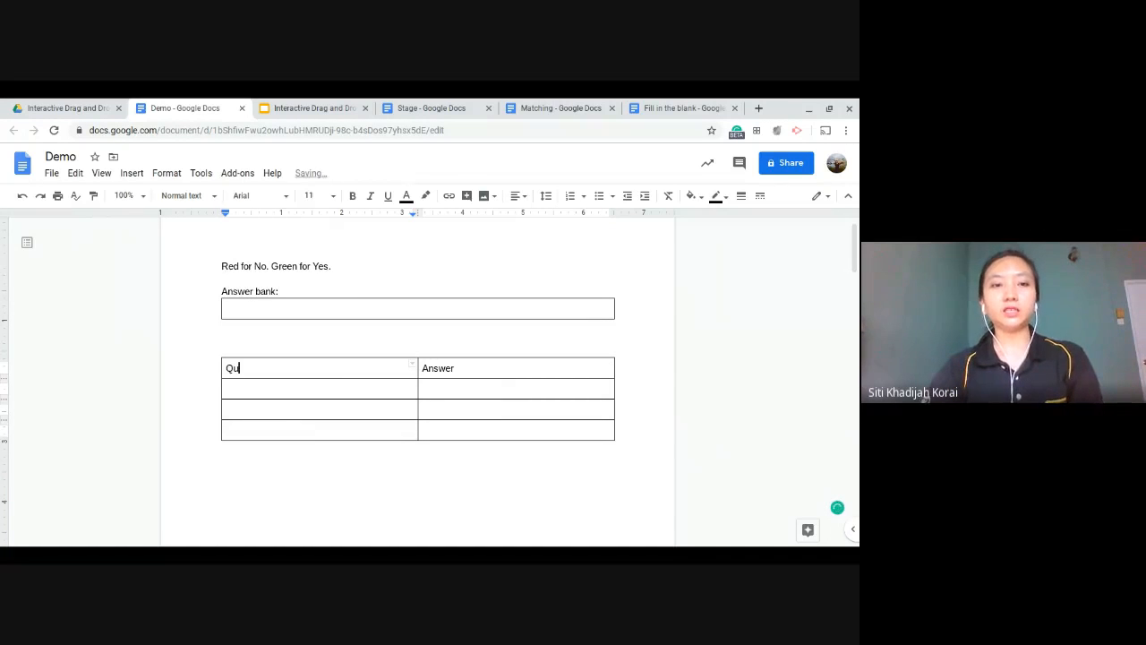
{"action": "type", "text": "estion"}
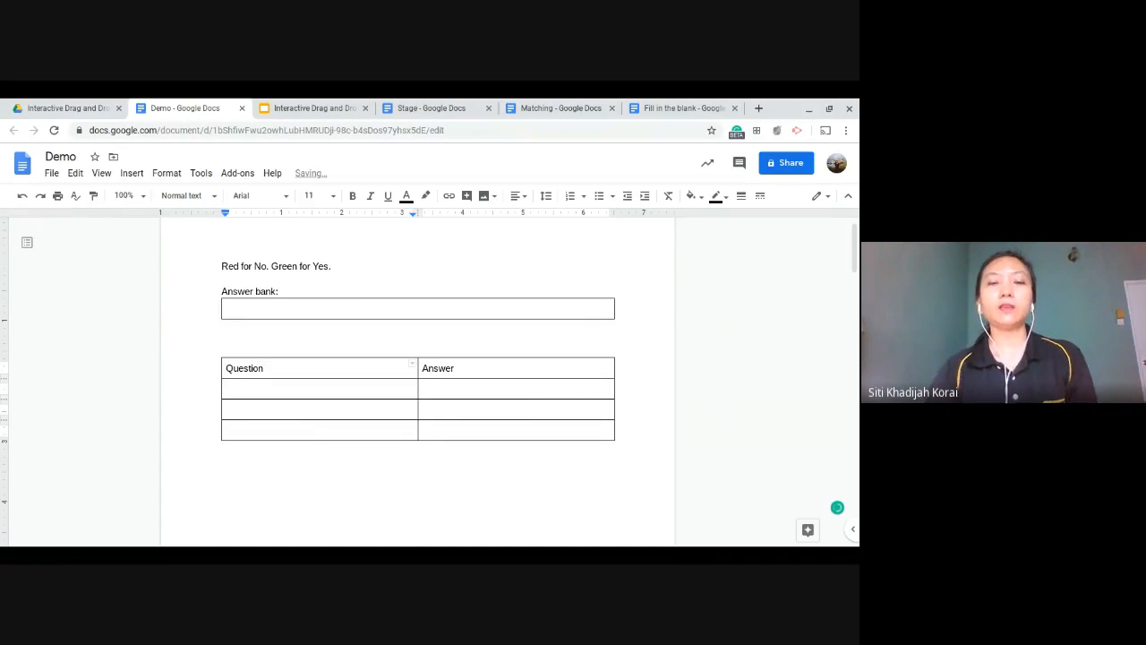
{"action": "left_click", "coordinate": [453, 369]}
Step: Enter Q1, Q2 and Q3 in the three rows of the Question column
{"action": "left_click", "coordinate": [322, 392]}
{"action": "type", "text": "Q1"}
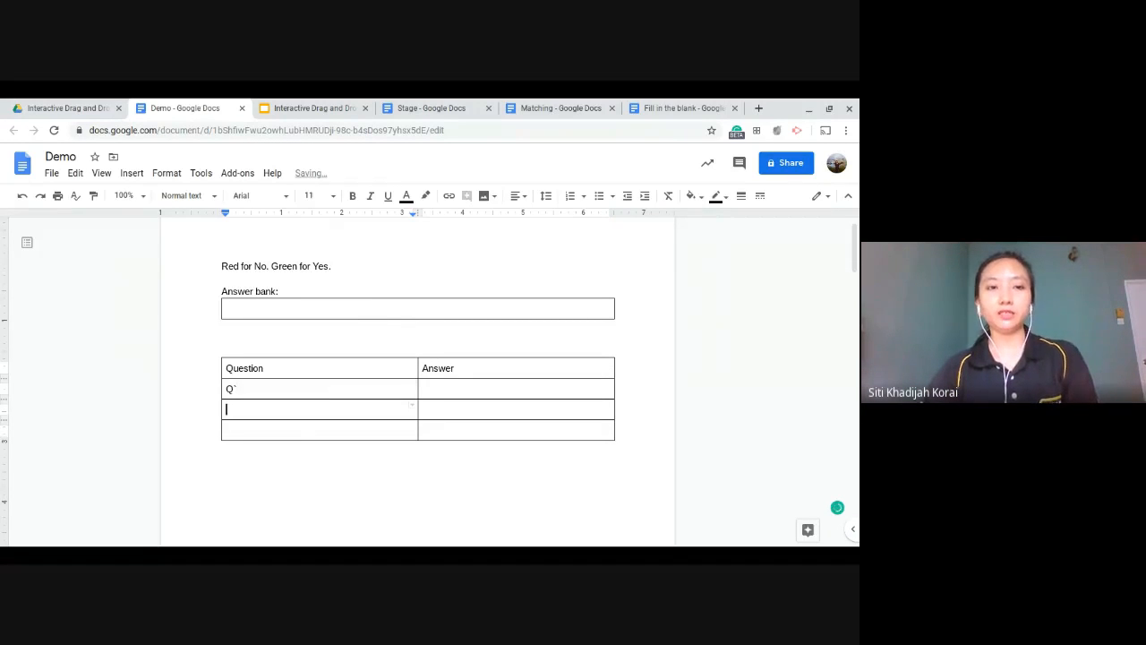
{"action": "type", "text": "1"}
{"action": "key", "text": "Down"}
{"action": "type", "text": "Q2"}
{"action": "key", "text": "Down"}
{"action": "type", "text": "Q3"}
{"action": "left_click", "coordinate": [491, 310]}
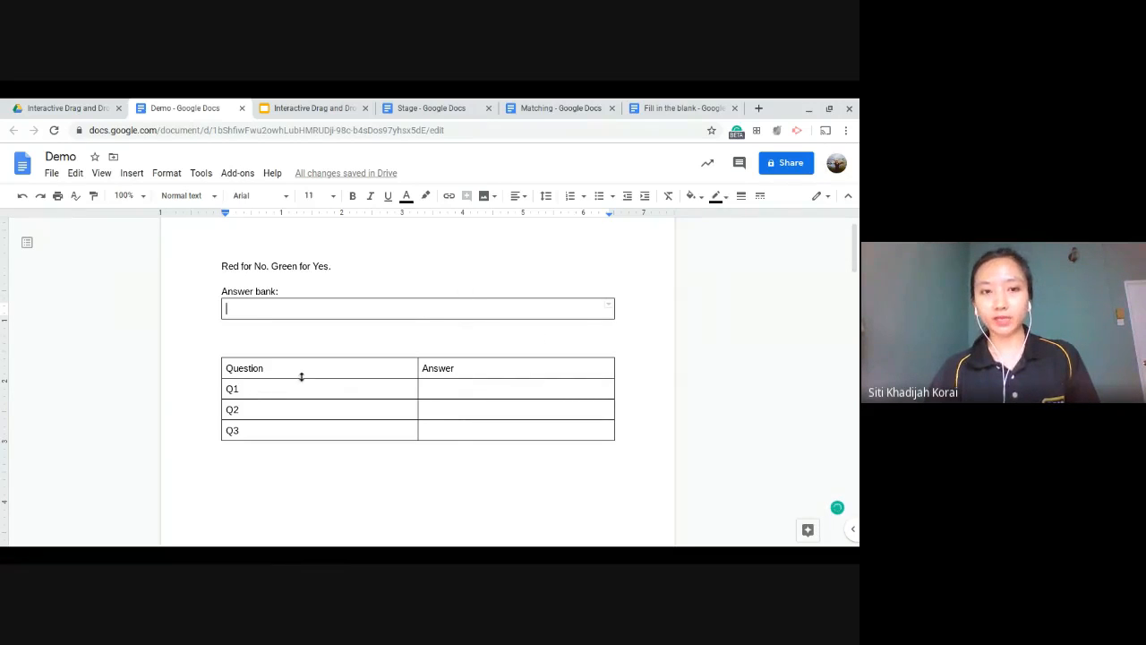
{"action": "left_click", "coordinate": [449, 385]}
{"action": "left_click", "coordinate": [473, 409]}
{"action": "left_click", "coordinate": [475, 430]}
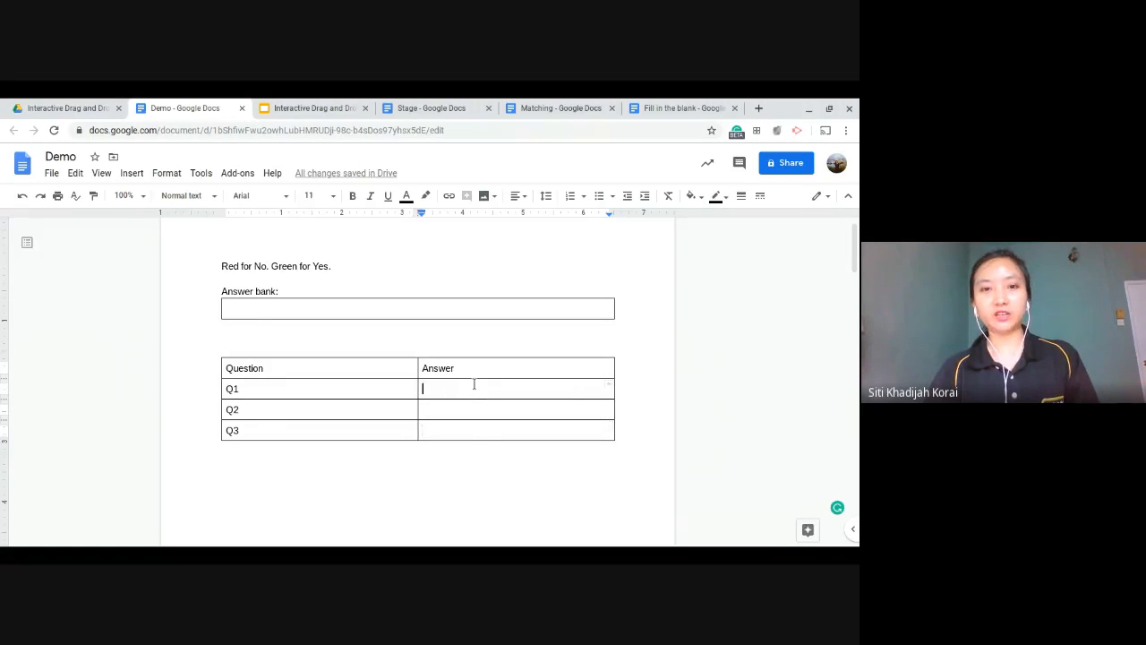
{"action": "left_click", "coordinate": [278, 312]}
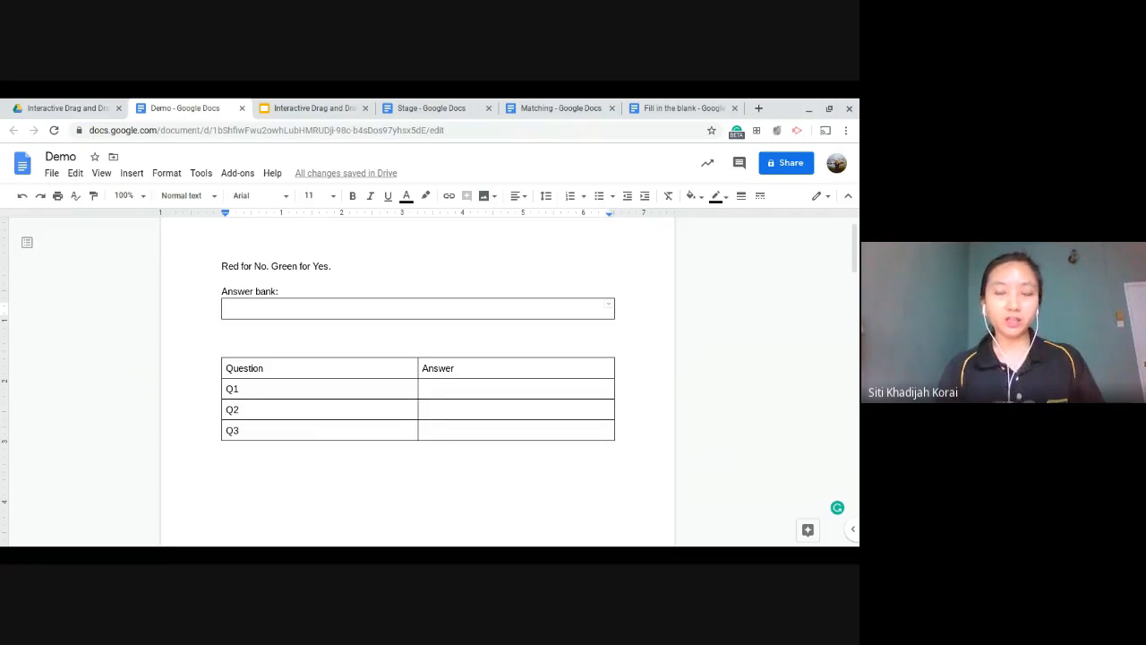
Step: Insert a new drawing in the answer bank and add a wide text box reading "Box 1" to it
{"action": "left_click", "coordinate": [132, 176]}
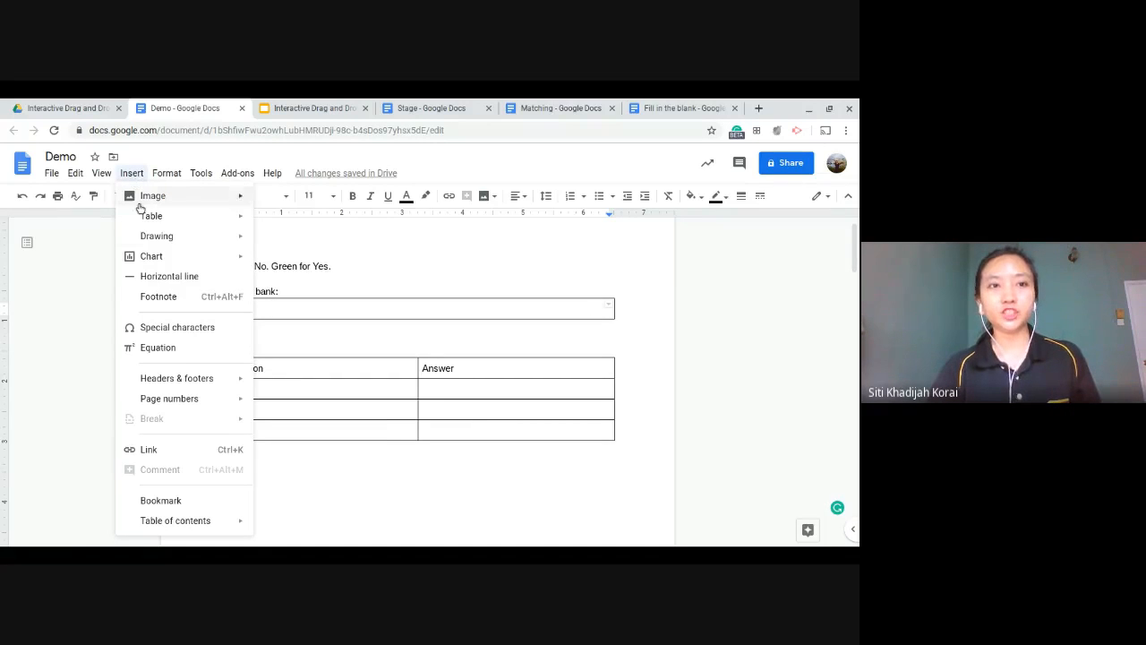
{"action": "mouse_move", "coordinate": [147, 239]}
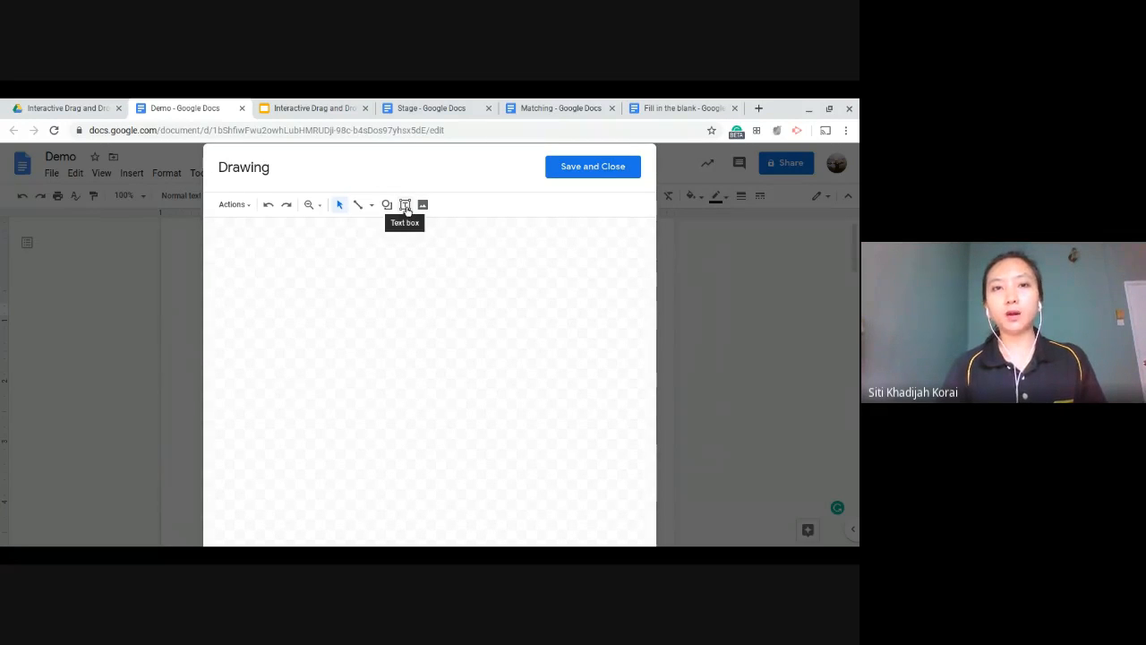
{"action": "left_click", "coordinate": [406, 206]}
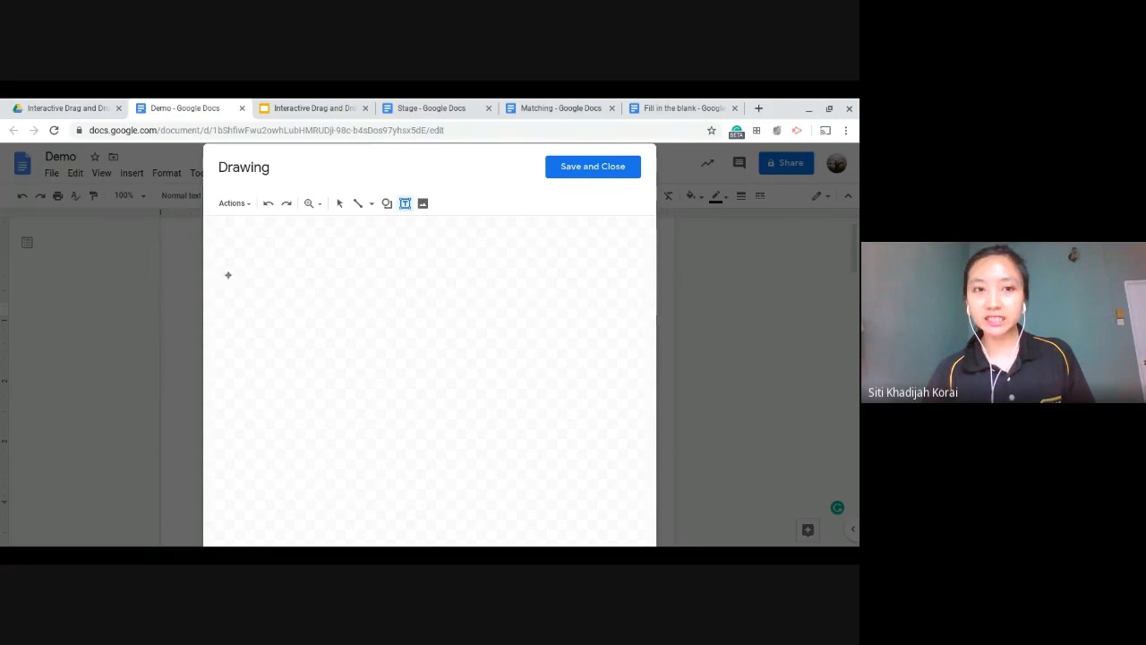
{"action": "left_click", "coordinate": [339, 204]}
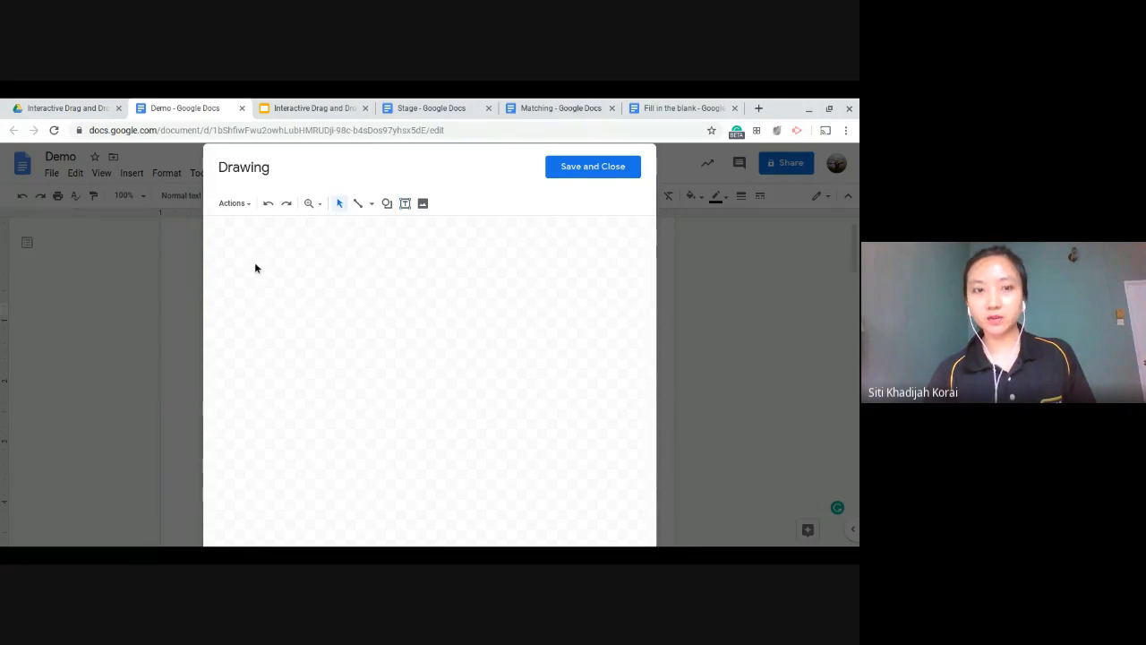
{"action": "left_click", "coordinate": [405, 203]}
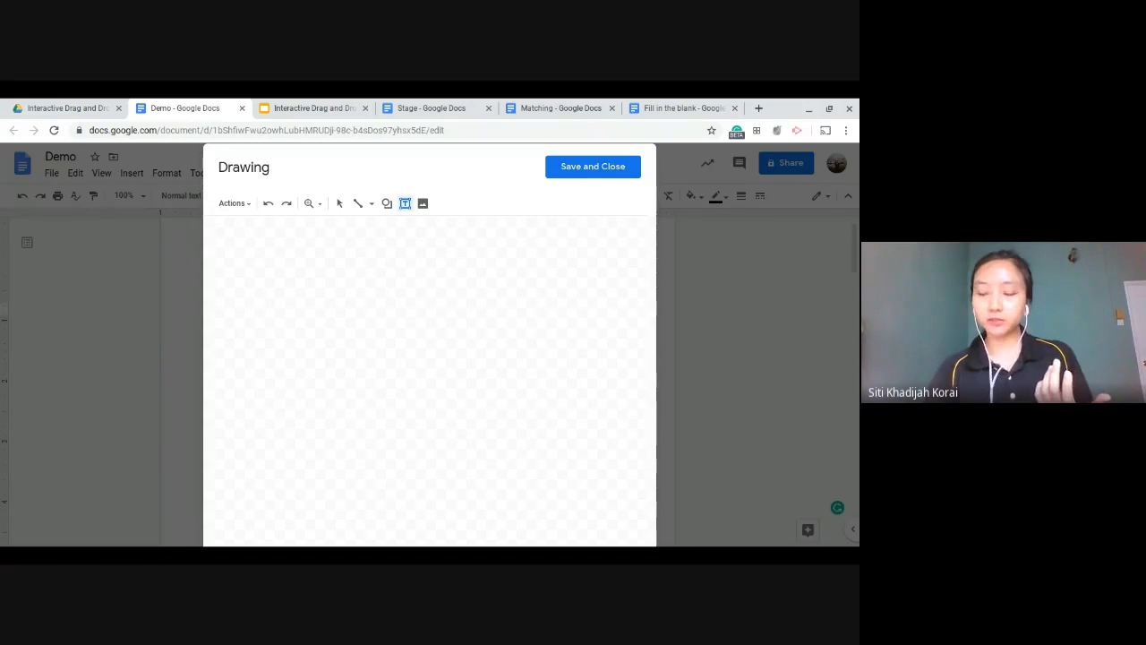
{"action": "left_click_drag", "start_coordinate": [244, 252], "coordinate": [485, 314]}
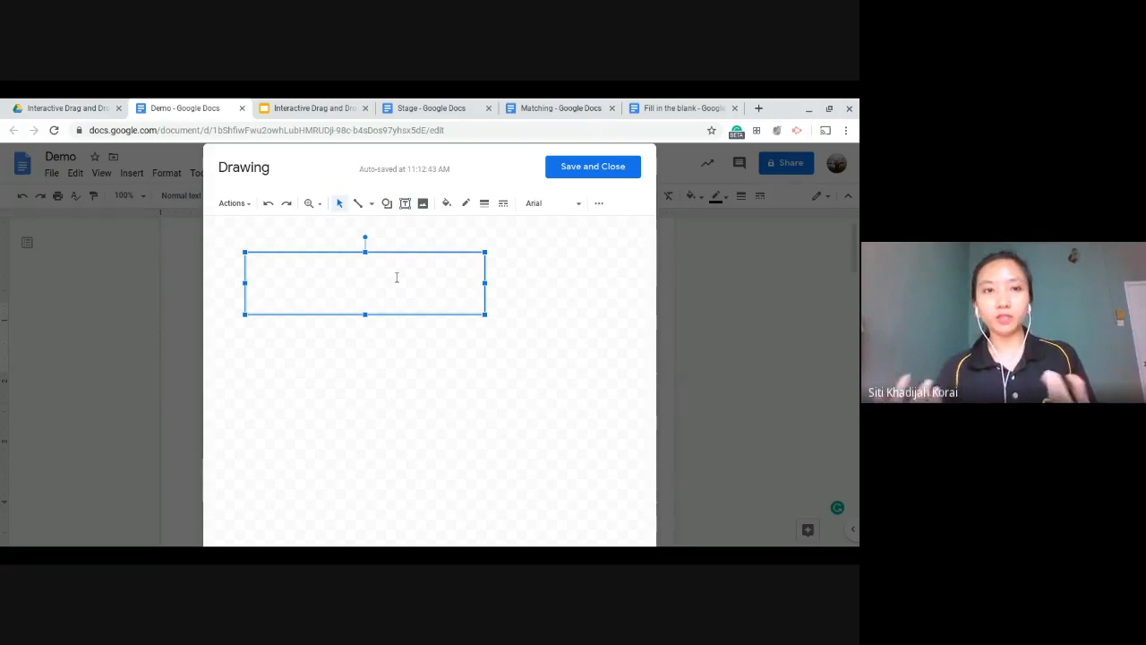
{"action": "type", "text": "Box 1"}
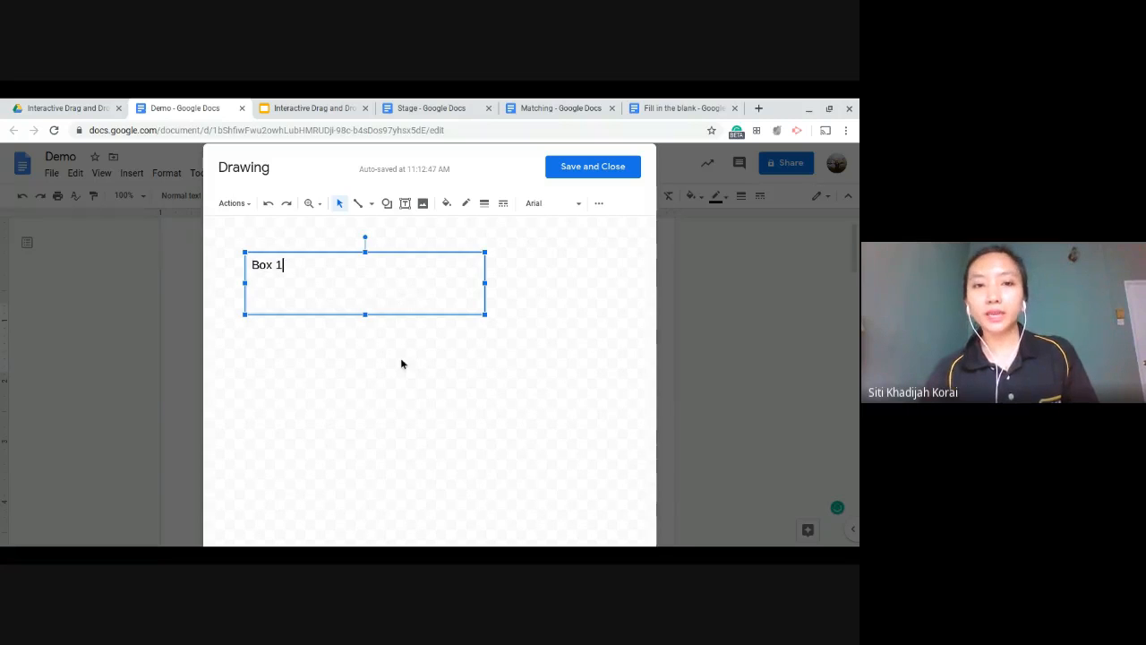
{"action": "left_click", "coordinate": [467, 247]}
{"action": "left_click", "coordinate": [405, 204]}
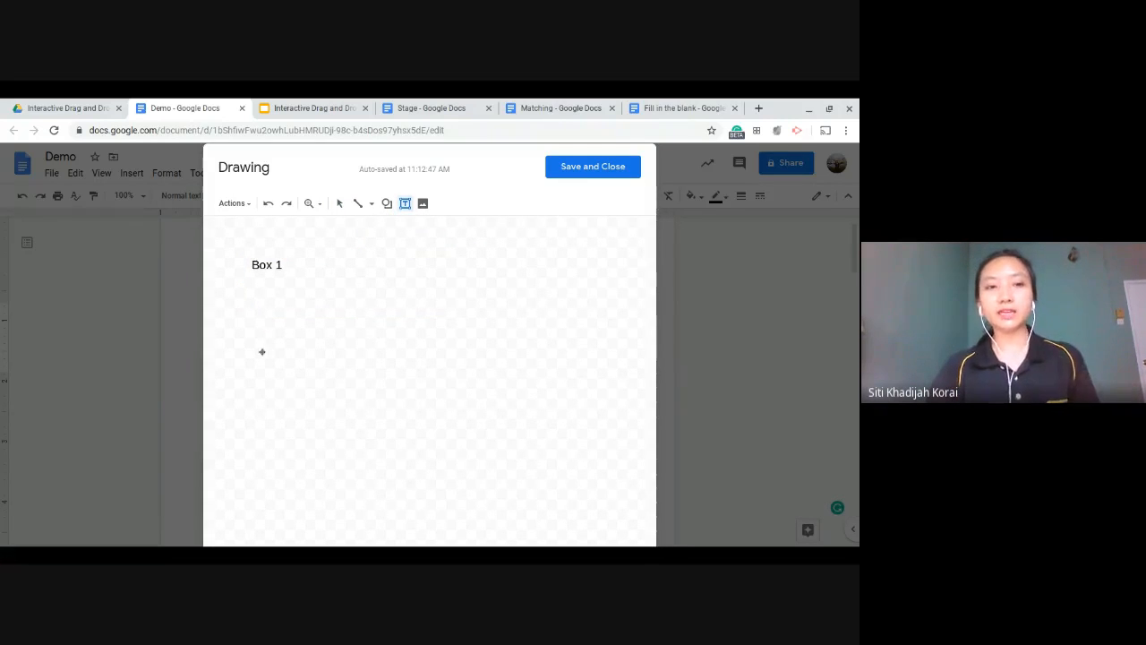
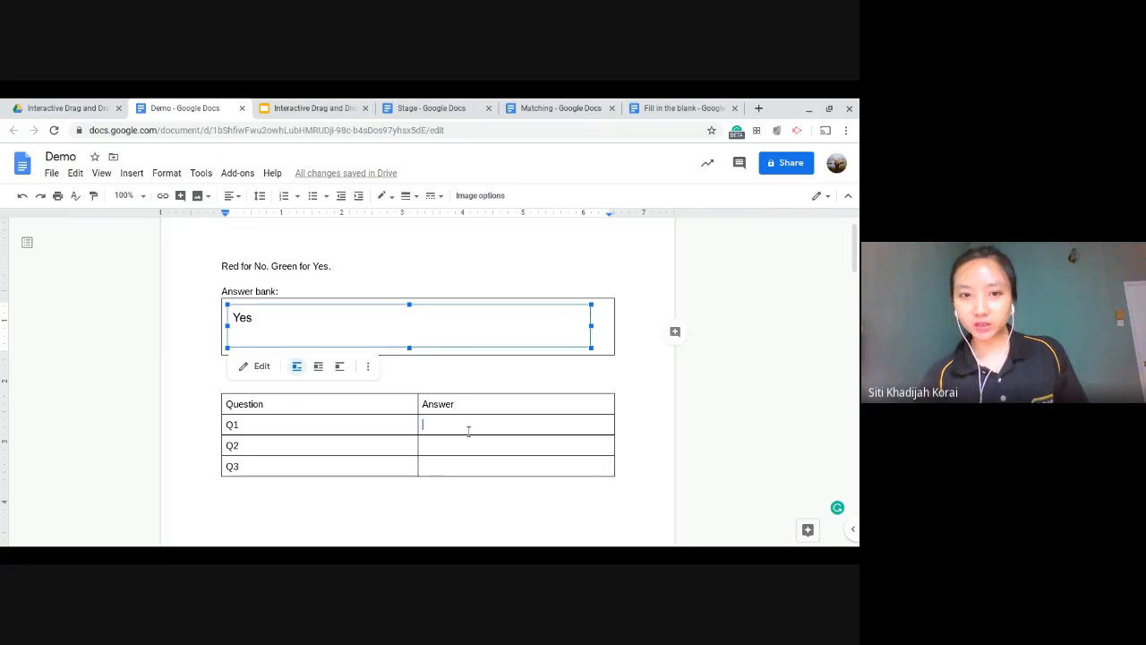
Step: Try moving the "Yes" box from the answer bank into the Q1 answer cell, and undo the move
{"action": "left_click_drag", "start_coordinate": [468, 431], "coordinate": [495, 428]}
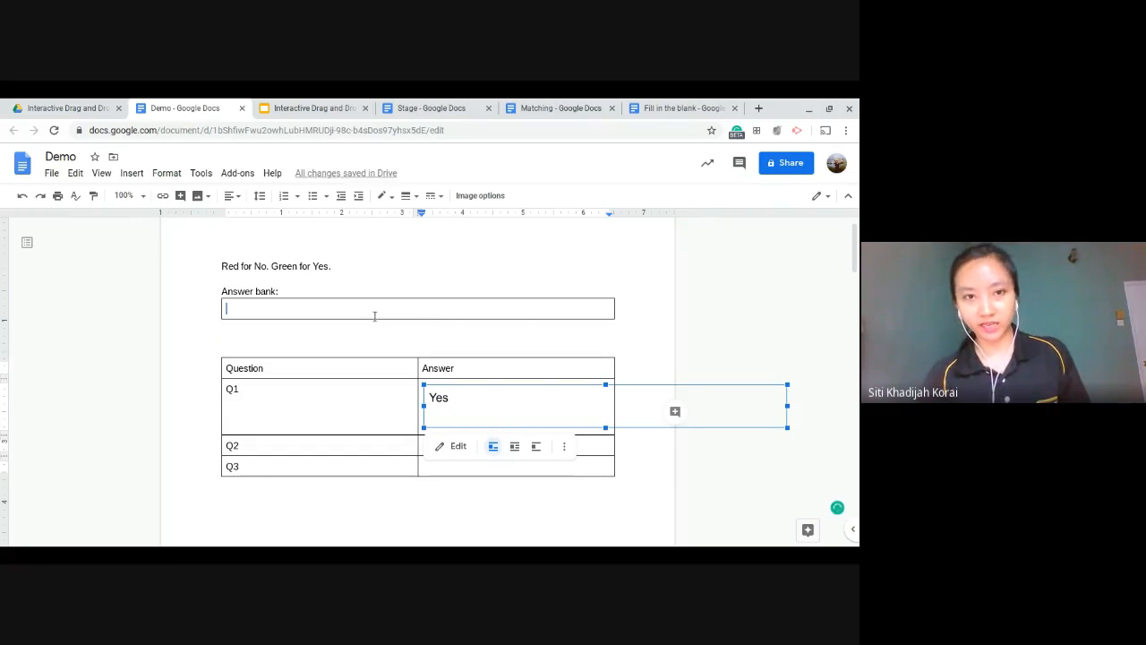
{"action": "key", "text": "ctrl+z"}
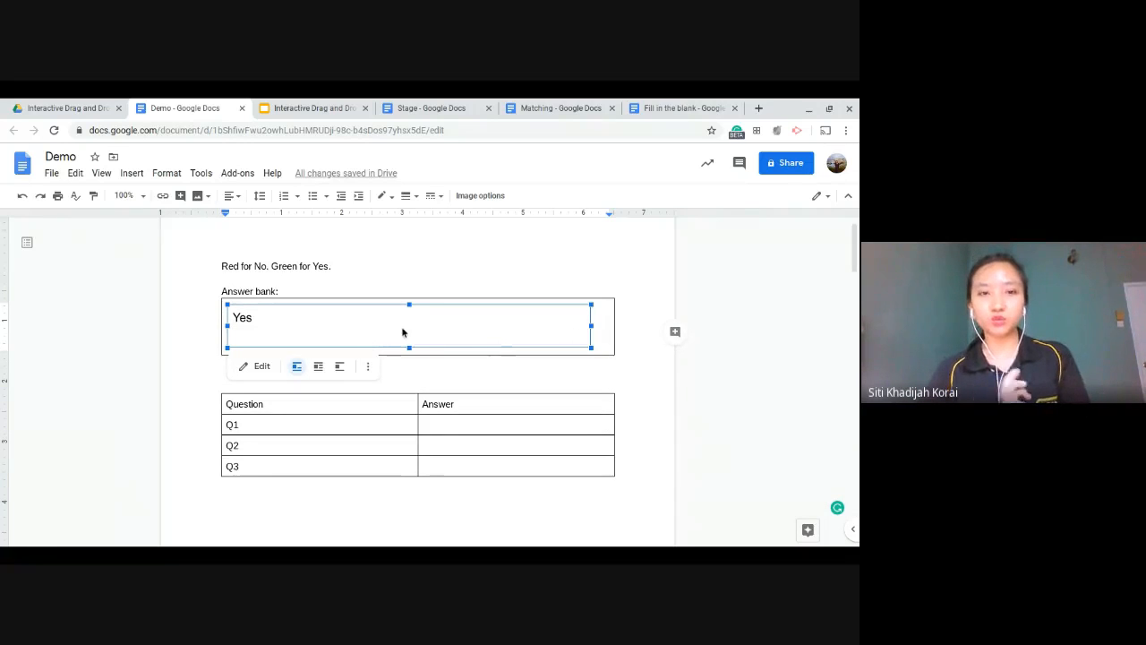
{"action": "left_click", "coordinate": [654, 416]}
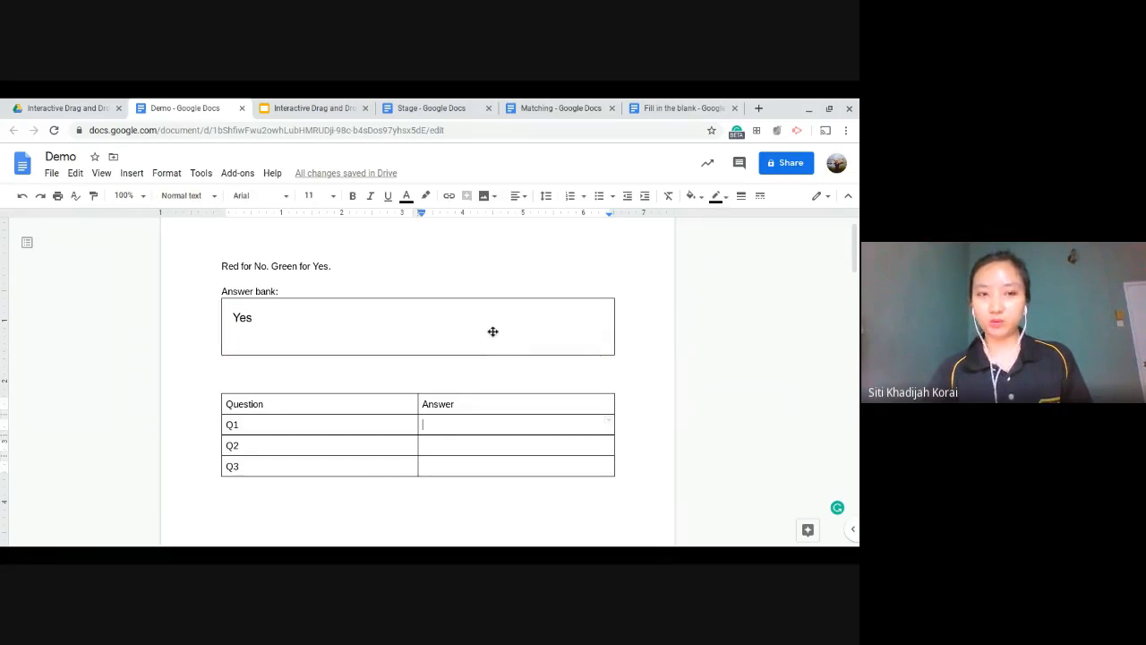
Step: Edit the "Yes" drawing in the answer bank to give its box a green fill, and save it back to the document
{"action": "left_click", "coordinate": [493, 330]}
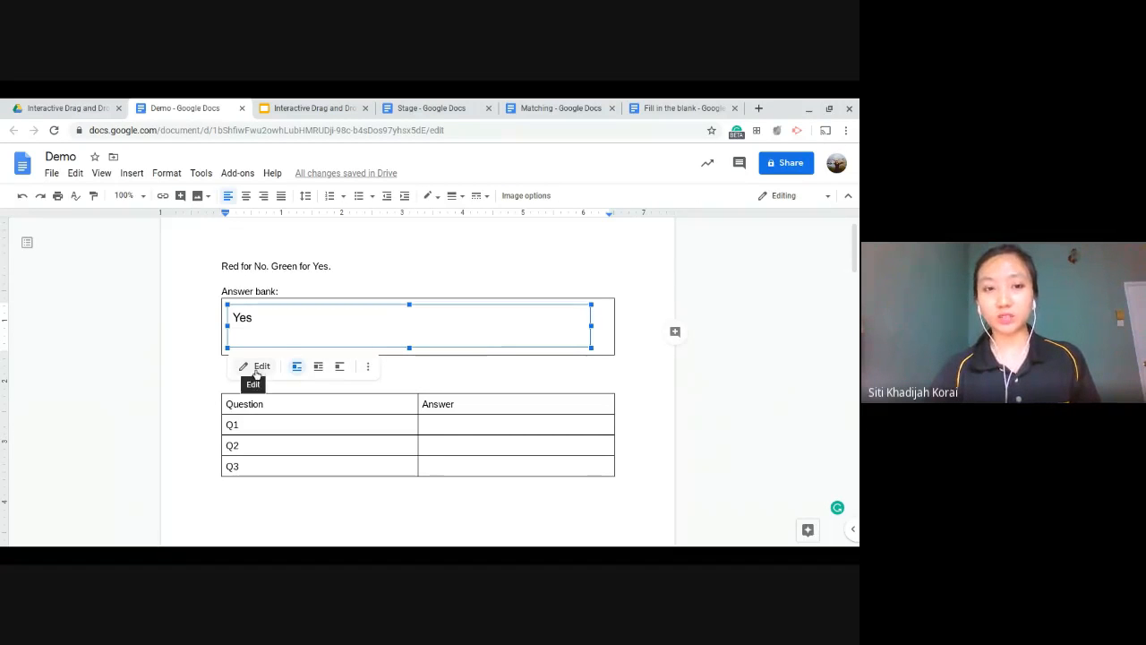
{"action": "left_click", "coordinate": [471, 319]}
{"action": "left_click", "coordinate": [468, 328]}
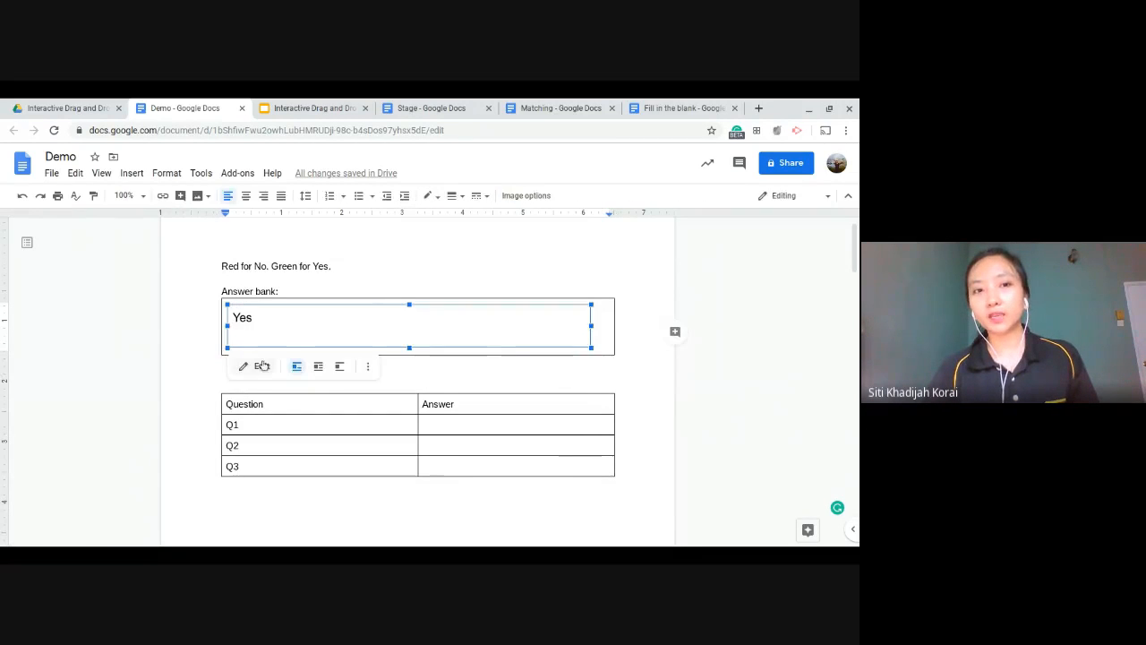
{"action": "left_click", "coordinate": [254, 372]}
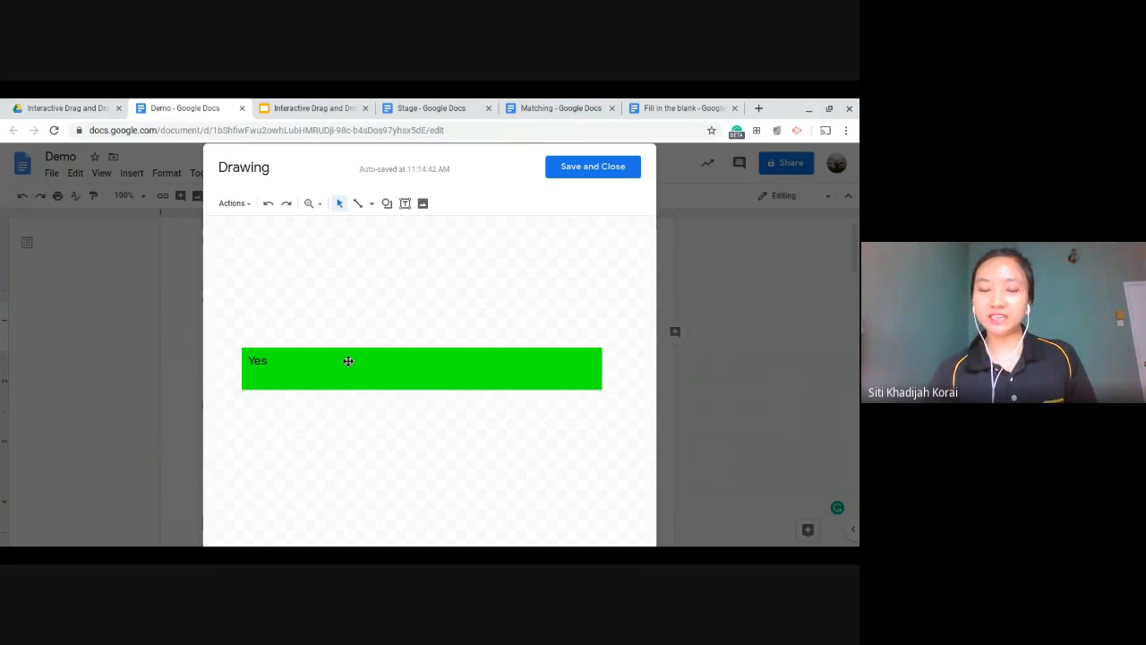
{"action": "left_click", "coordinate": [598, 174]}
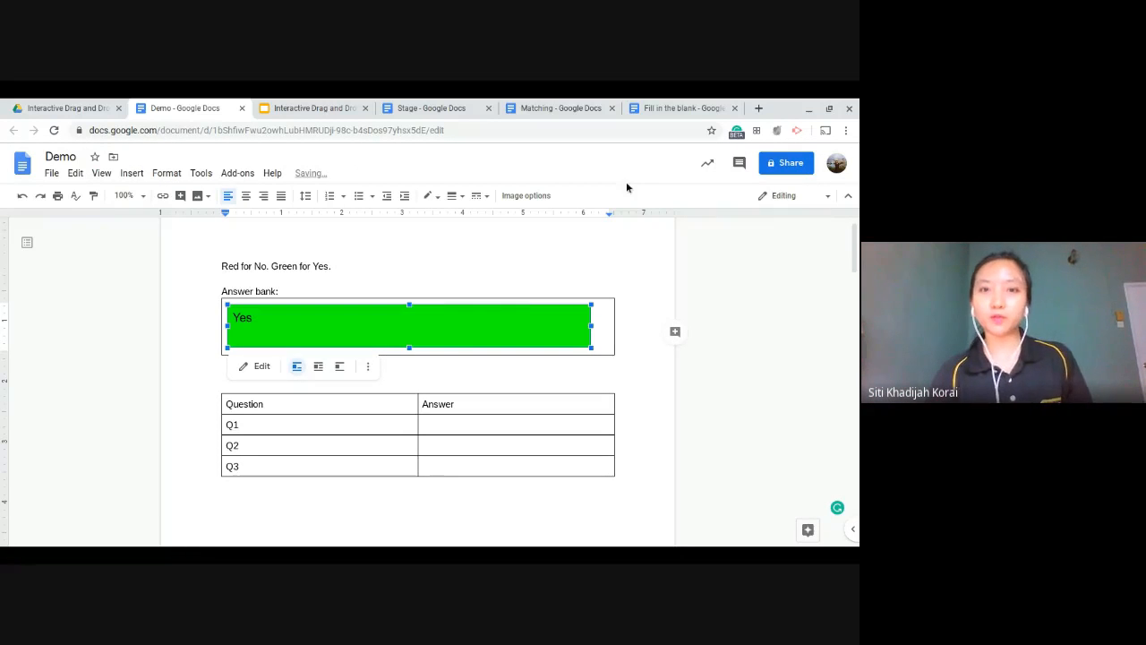
{"action": "double_click", "coordinate": [639, 310]}
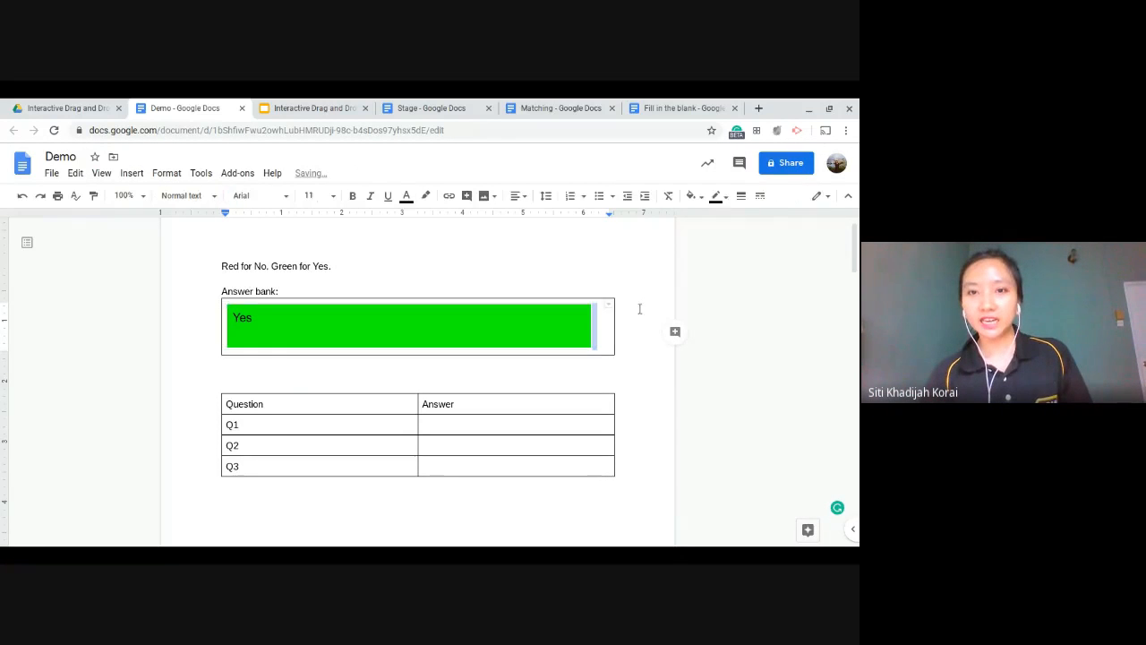
{"action": "double_click", "coordinate": [741, 415]}
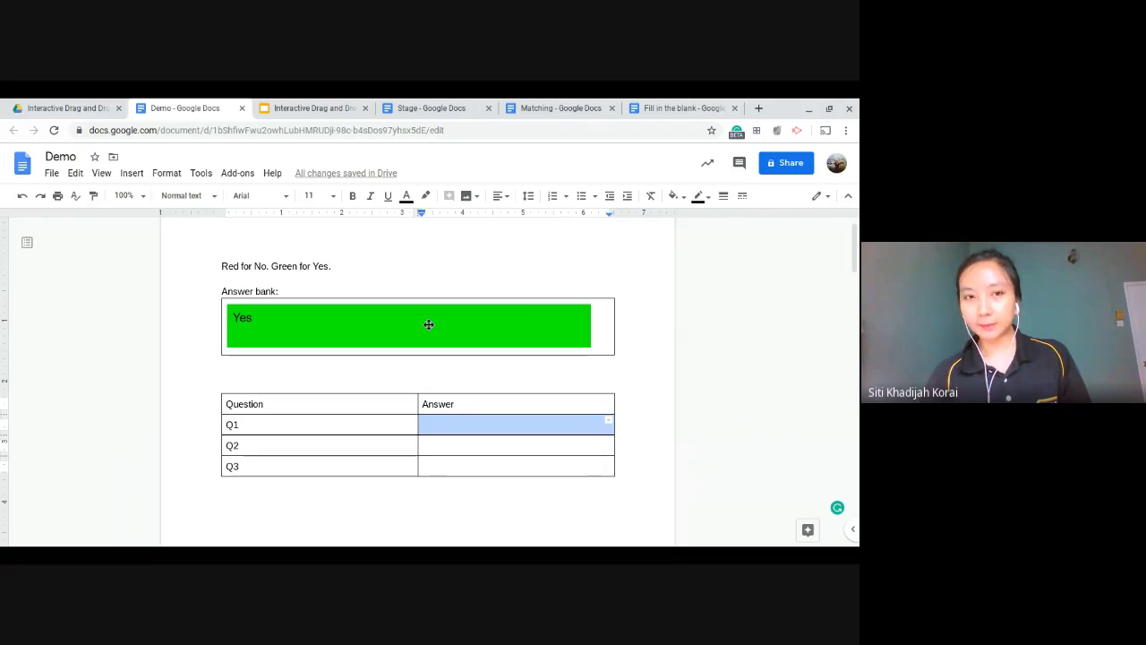
Step: Reopen the green "Yes" drawing for editing and set the box's border color to black
{"action": "left_click", "coordinate": [561, 331]}
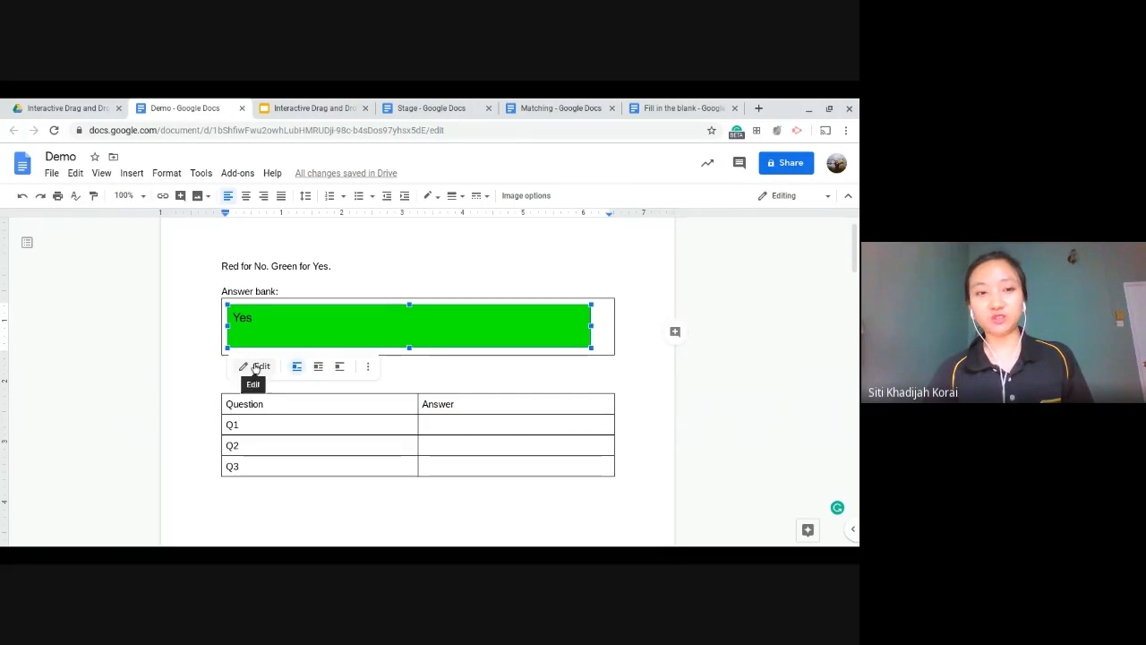
{"action": "left_click", "coordinate": [260, 365]}
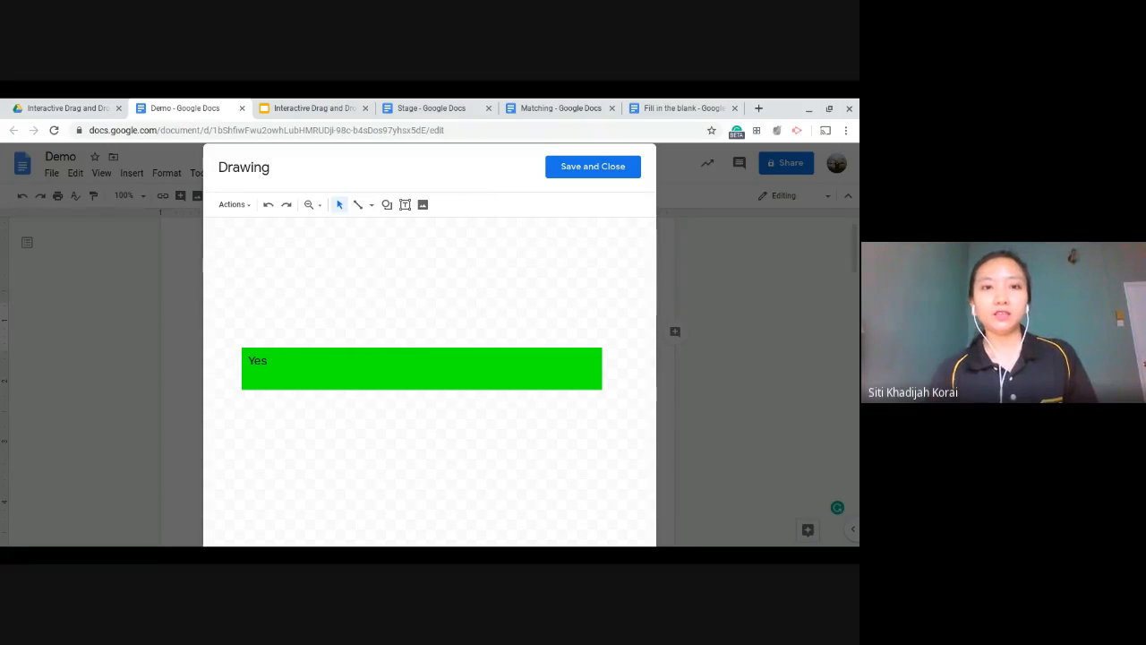
{"action": "left_click", "coordinate": [391, 358]}
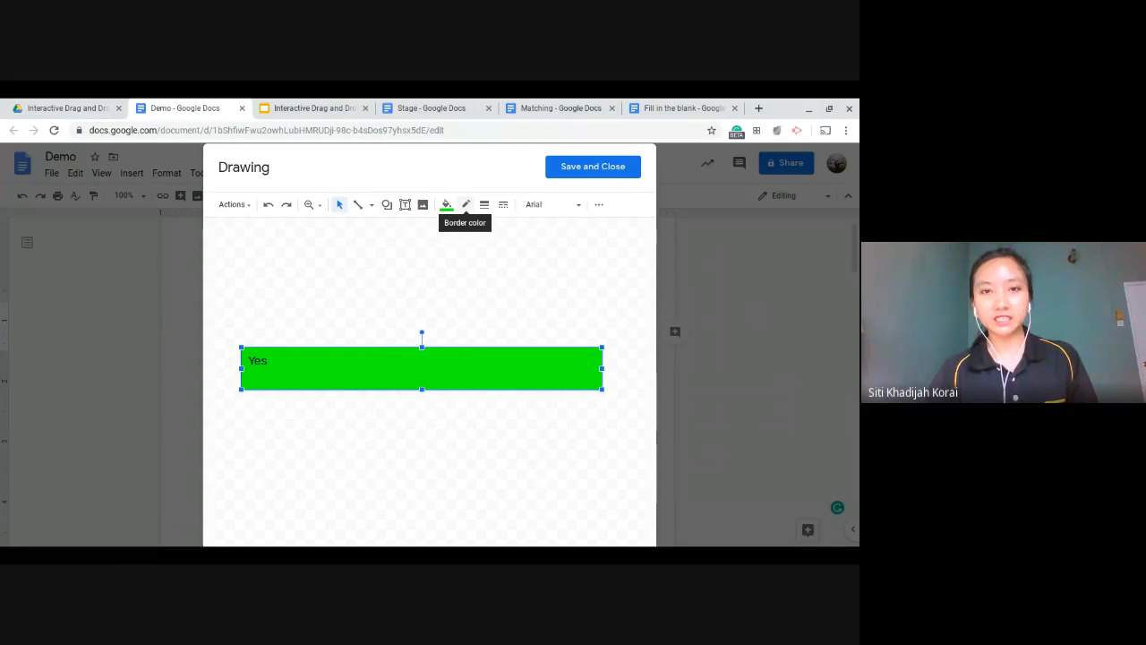
{"action": "left_click", "coordinate": [466, 204]}
{"action": "left_click", "coordinate": [472, 247]}
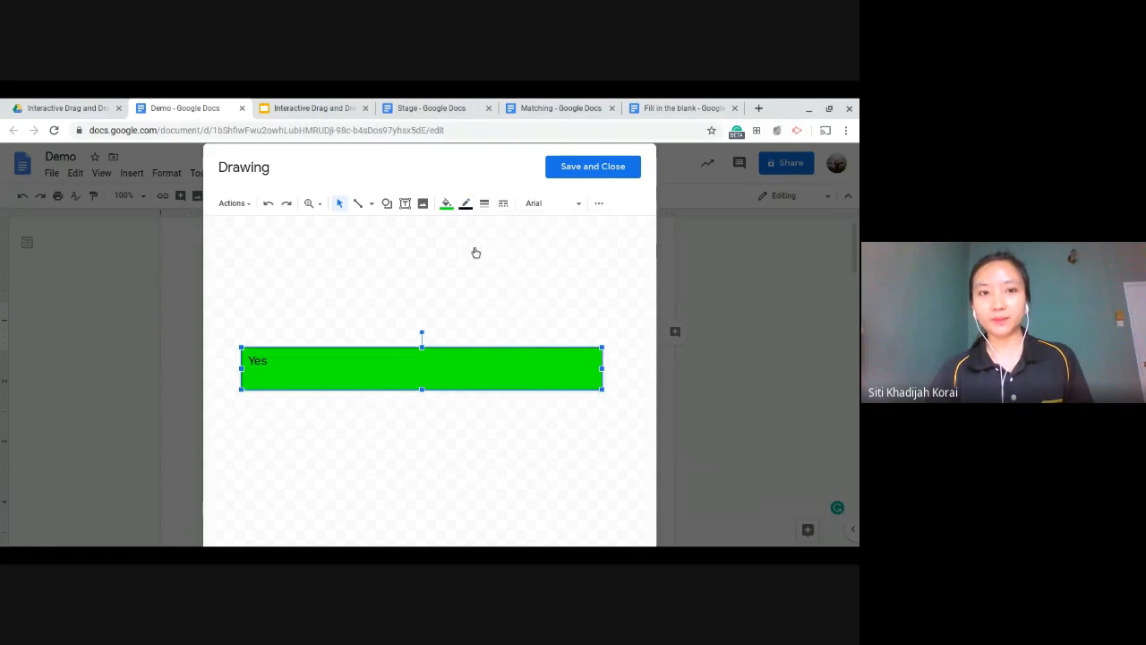
{"action": "left_click", "coordinate": [492, 328]}
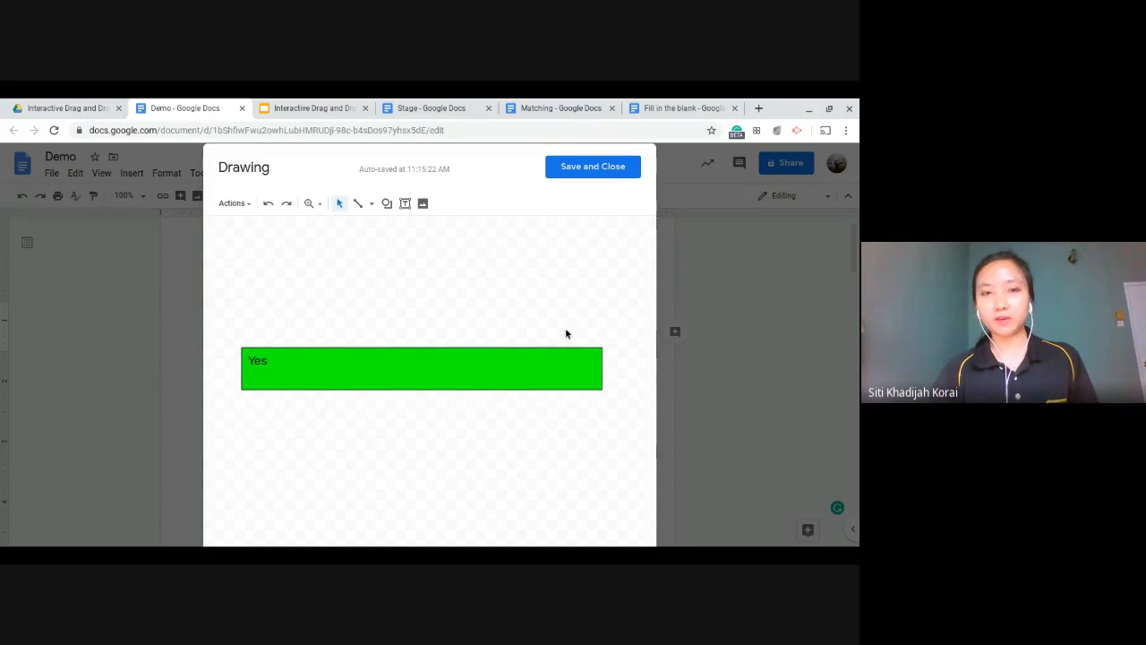
Step: Set the border color of the "Yes" box to transparent
{"action": "left_click", "coordinate": [445, 373]}
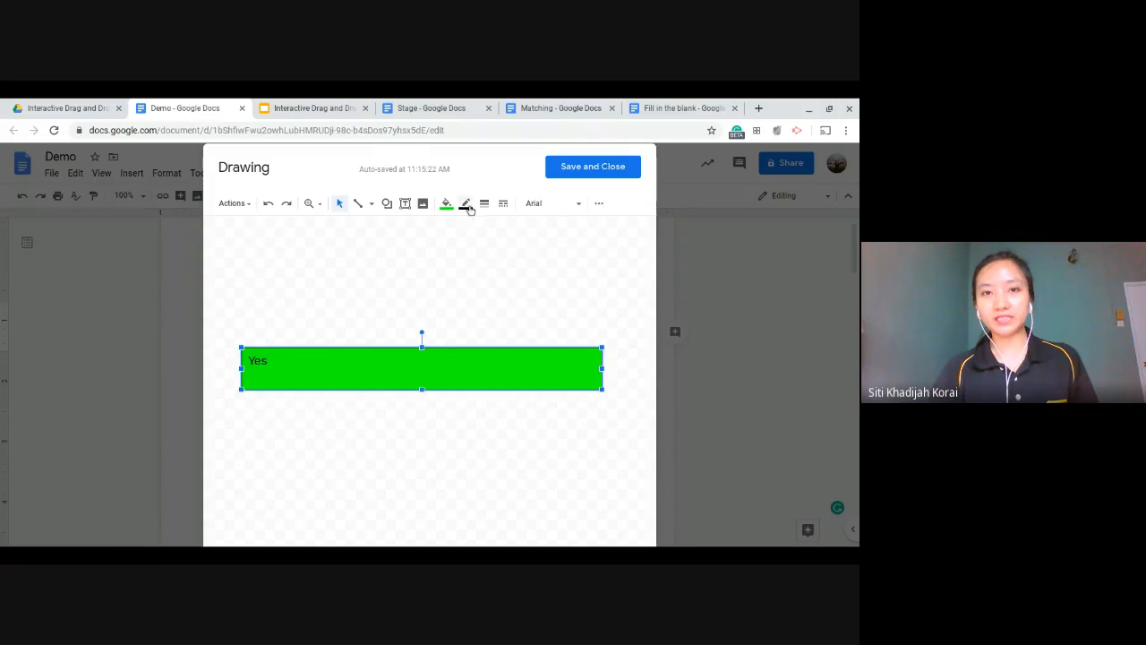
{"action": "left_click", "coordinate": [467, 207]}
{"action": "left_click", "coordinate": [478, 228]}
{"action": "left_click", "coordinate": [448, 277]}
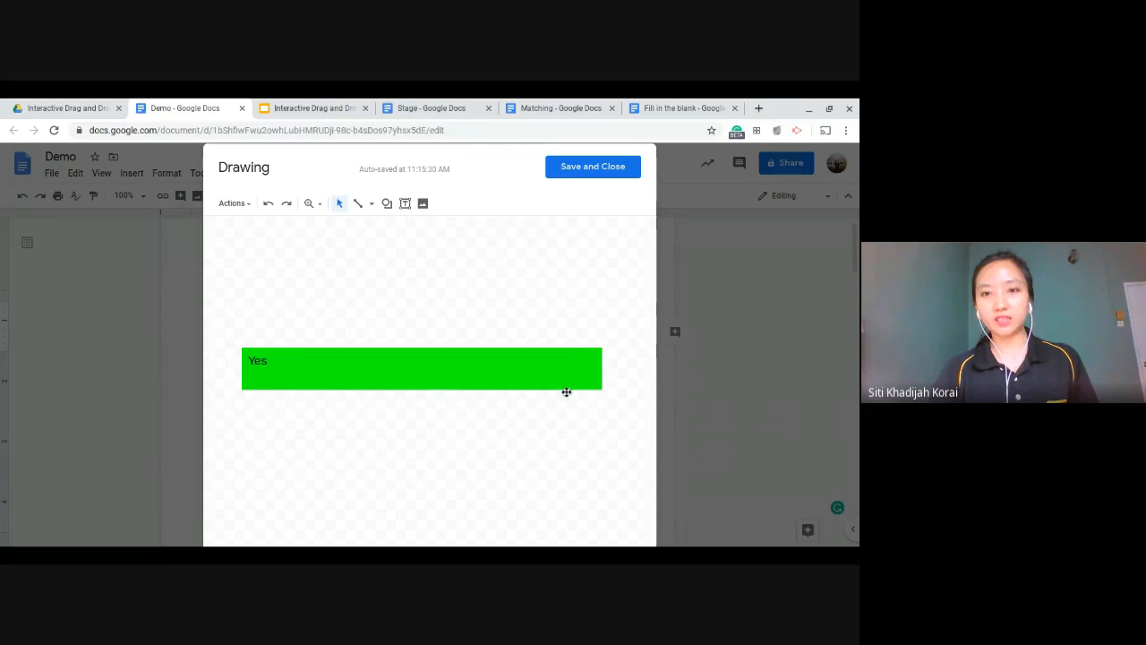
Step: Change the border color of the "Yes" box back to black
{"action": "left_click", "coordinate": [472, 363]}
{"action": "left_click", "coordinate": [467, 204]}
{"action": "left_click", "coordinate": [474, 247]}
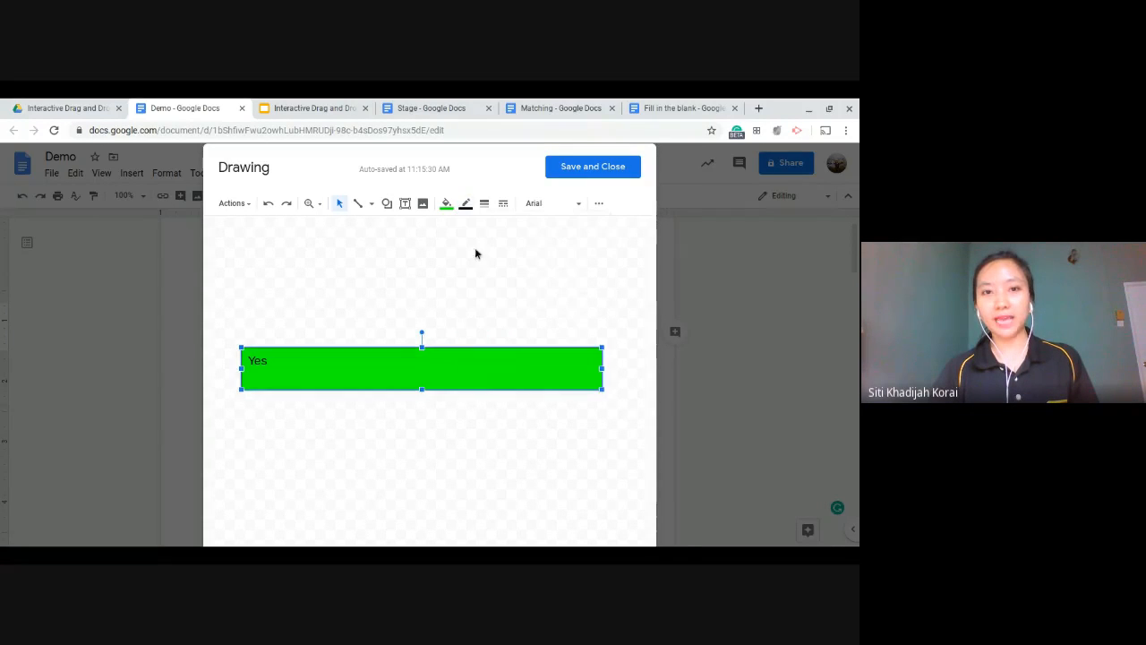
{"action": "key", "text": "Escape"}
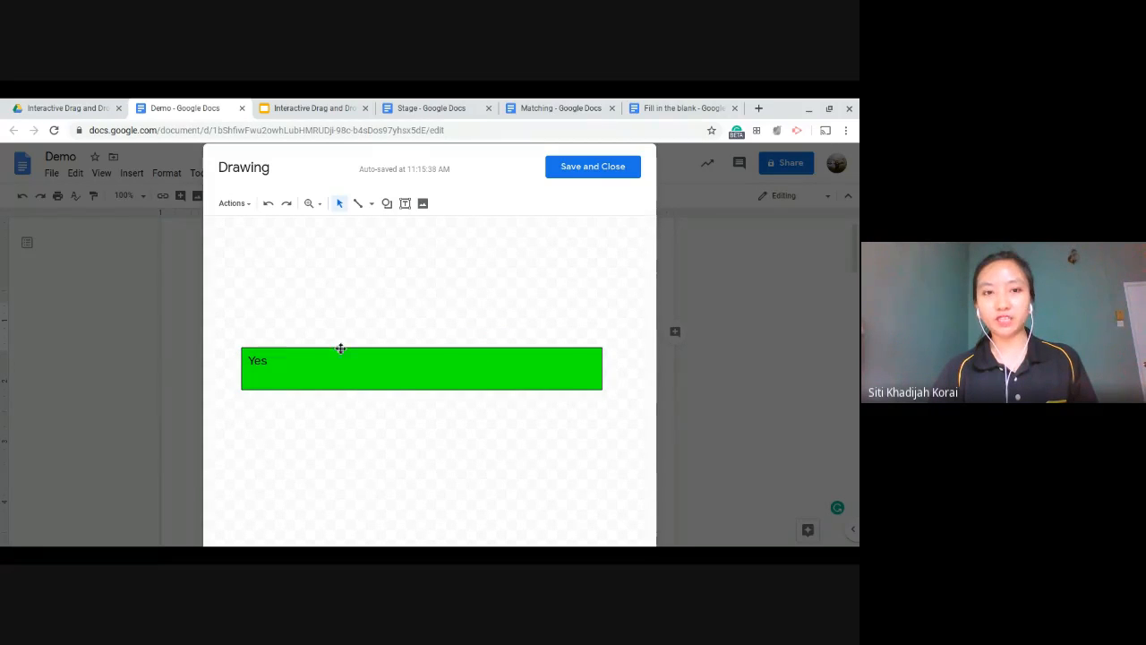
{"action": "left_click", "coordinate": [444, 359]}
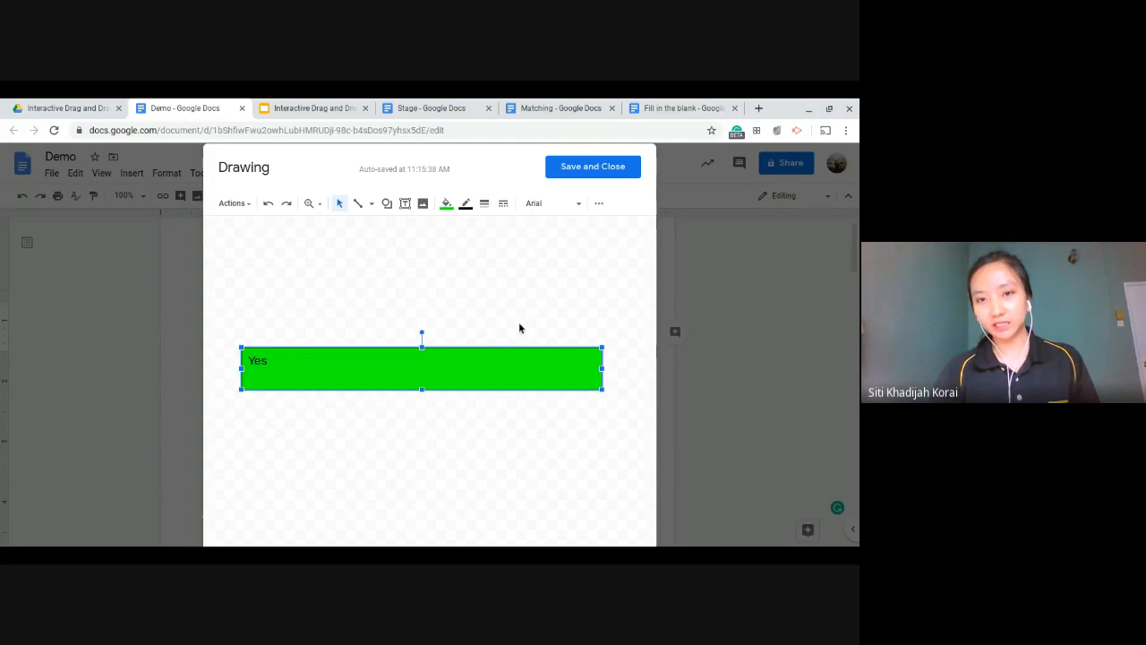
{"action": "key", "text": "Escape"}
{"action": "left_click", "coordinate": [481, 371]}
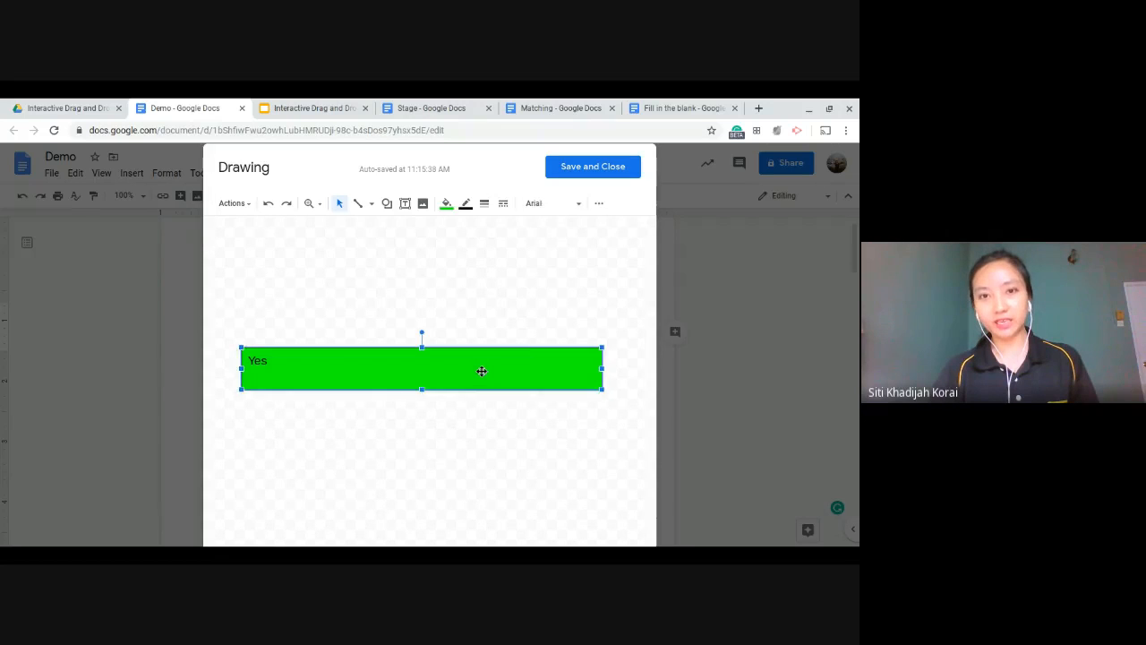
{"action": "left_click", "coordinate": [520, 320]}
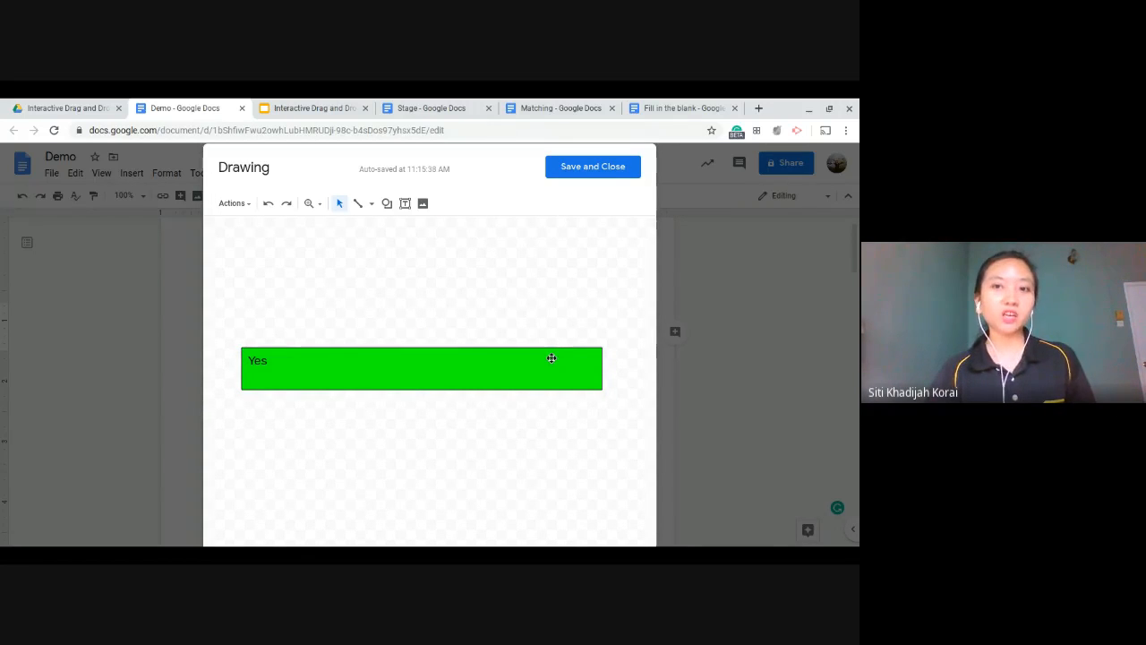
Step: Set the border weight of the "Yes" box to 24px
{"action": "left_click", "coordinate": [552, 358]}
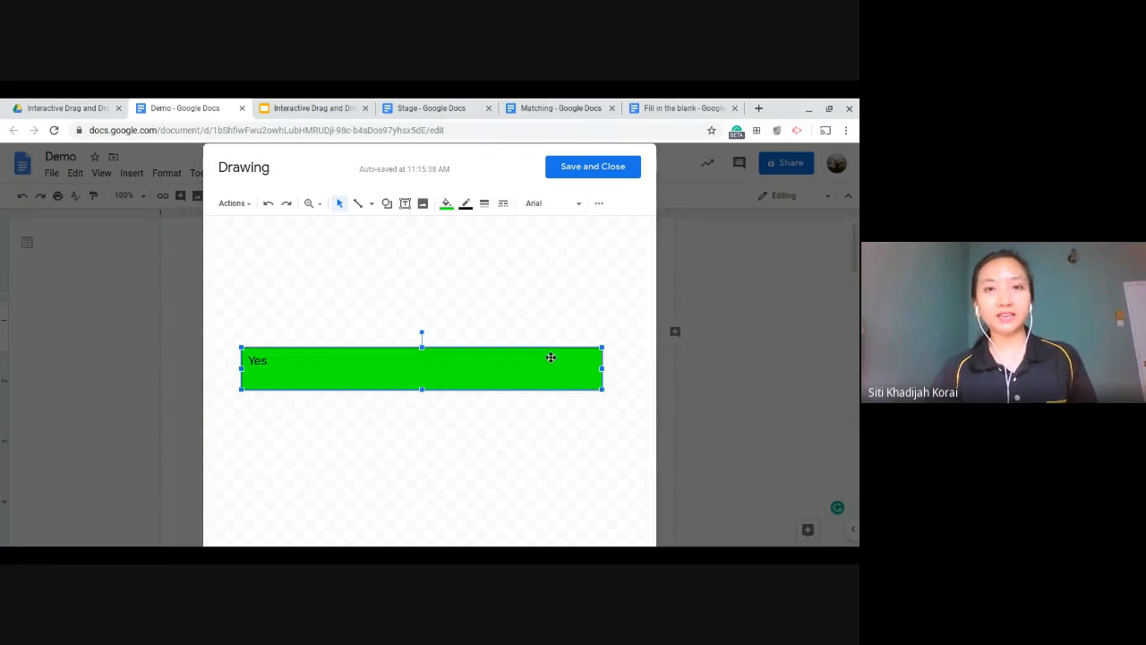
{"action": "left_click", "coordinate": [483, 206]}
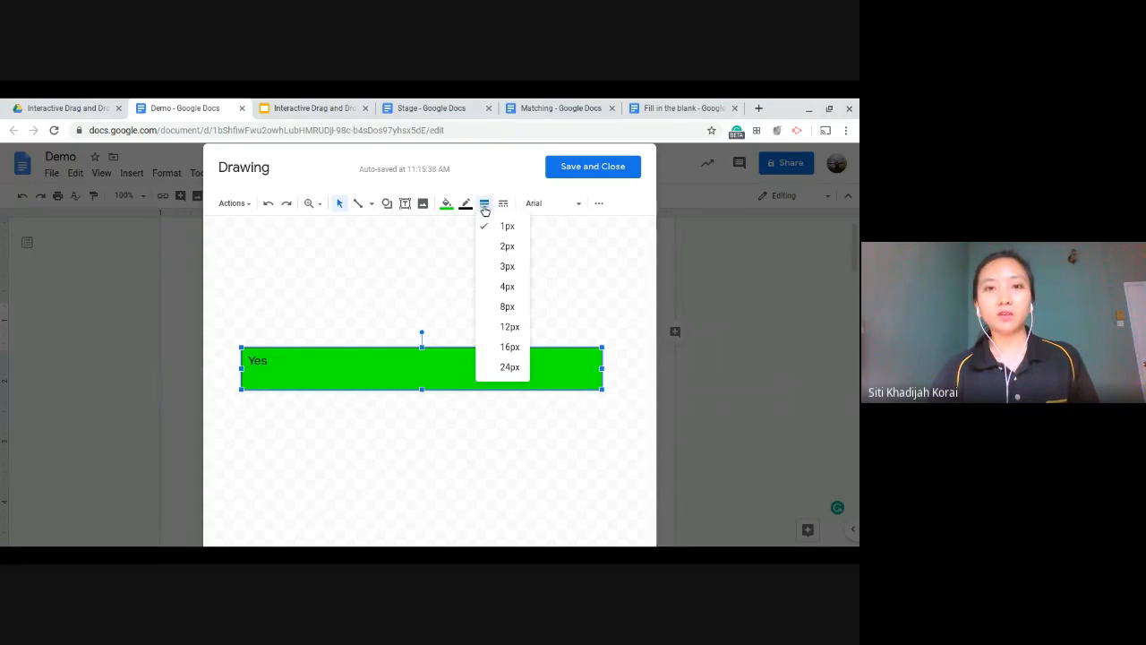
{"action": "left_click", "coordinate": [513, 369]}
{"action": "left_click", "coordinate": [531, 306]}
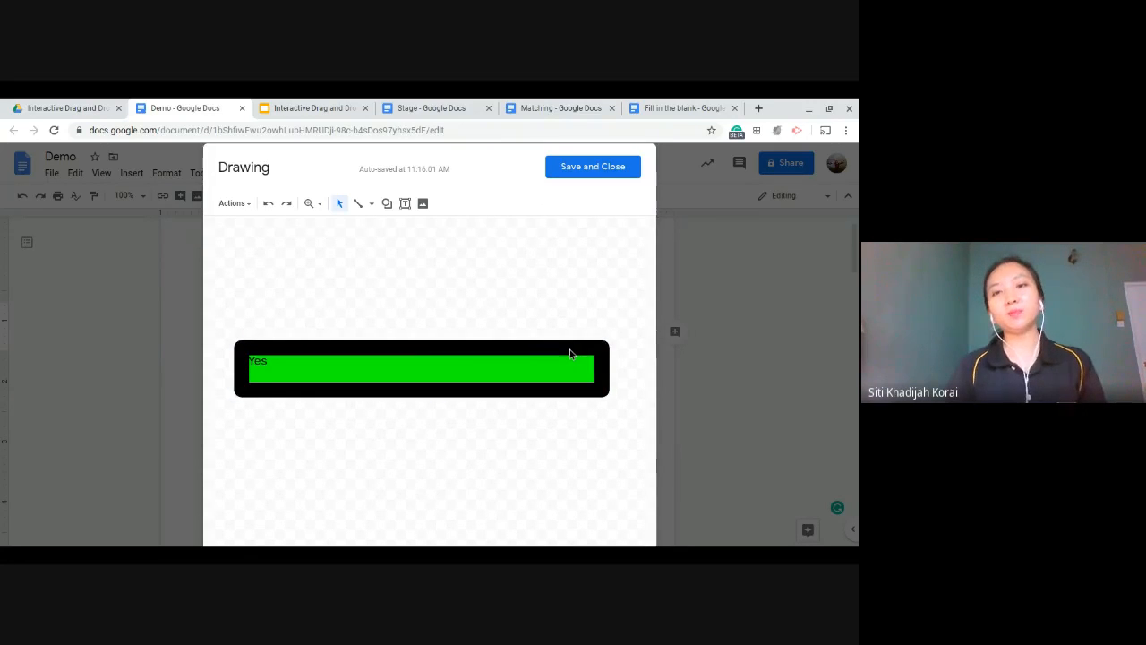
Step: Reduce the border weight of the "Yes" box to 2px
{"action": "left_click", "coordinate": [570, 350]}
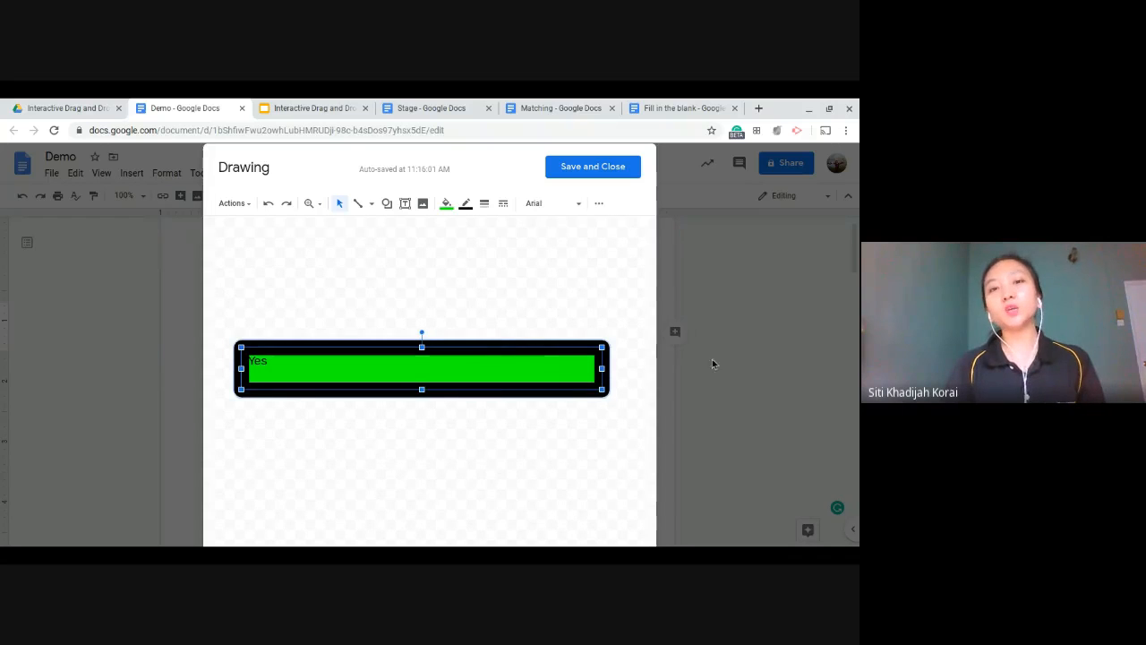
{"action": "left_click", "coordinate": [465, 204]}
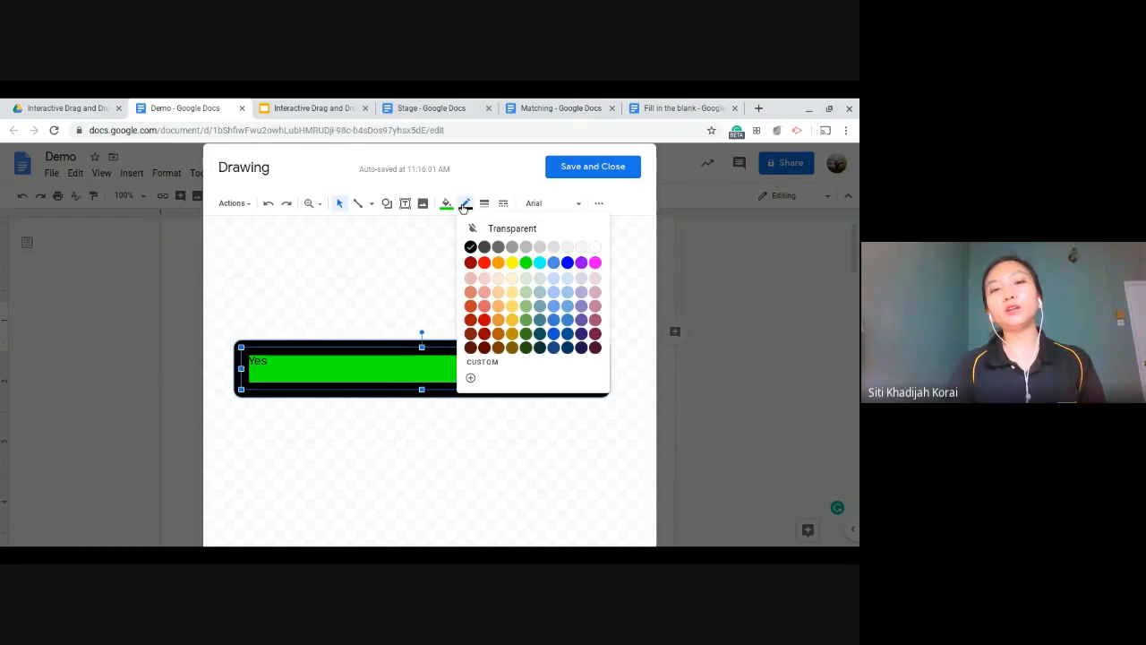
{"action": "left_click", "coordinate": [484, 203]}
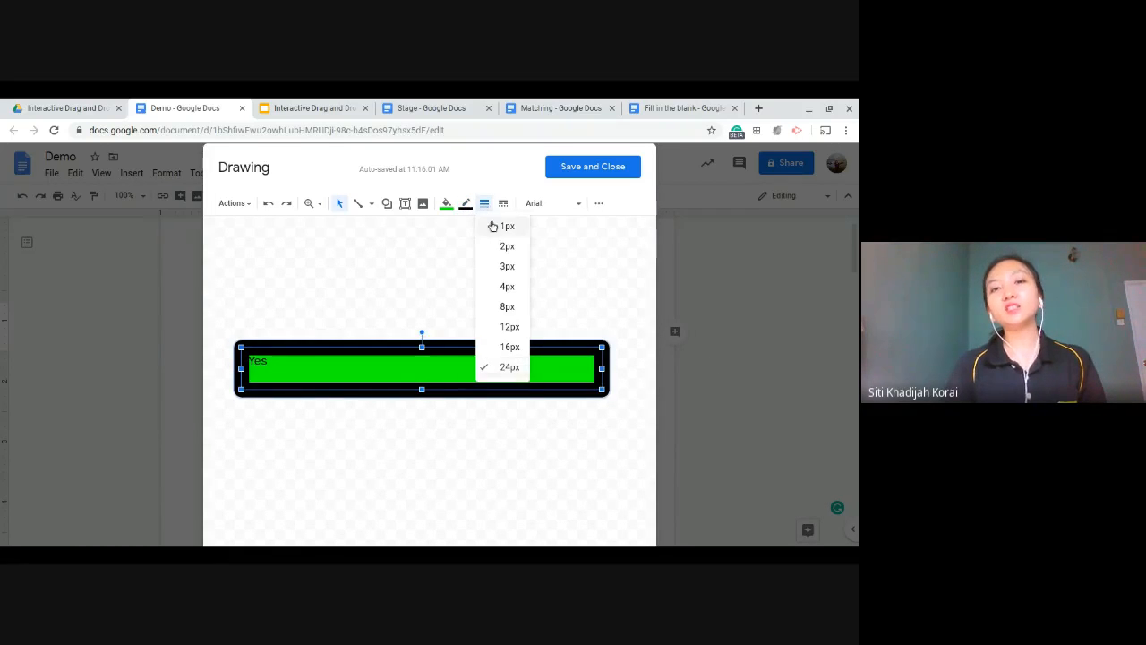
{"action": "left_click", "coordinate": [504, 248]}
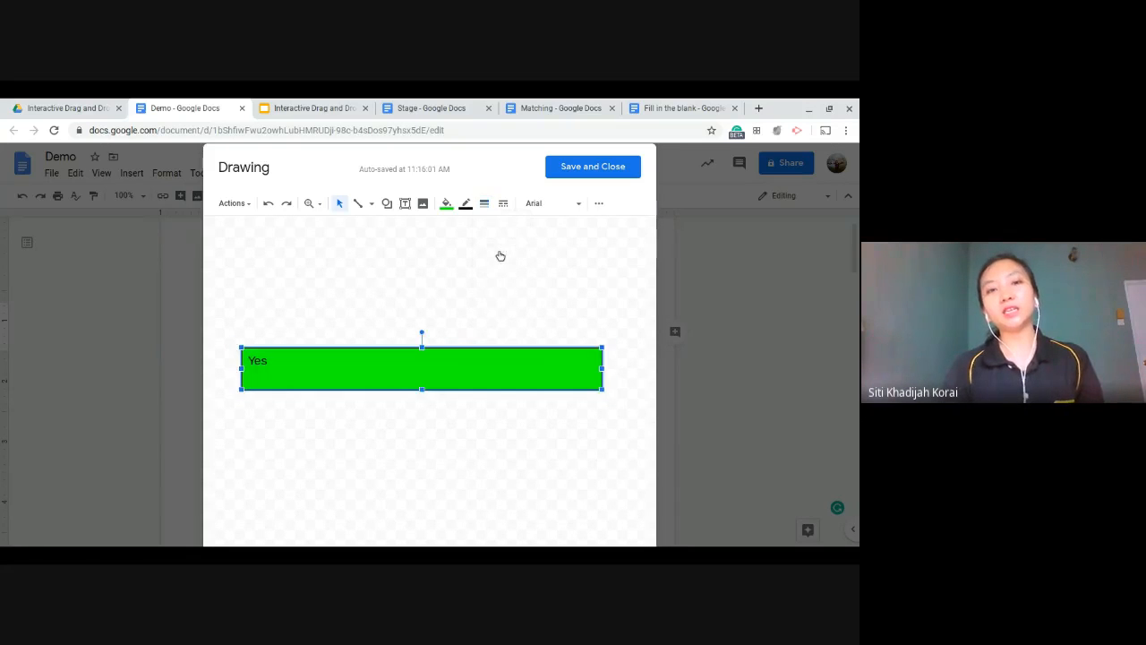
{"action": "left_click", "coordinate": [497, 287]}
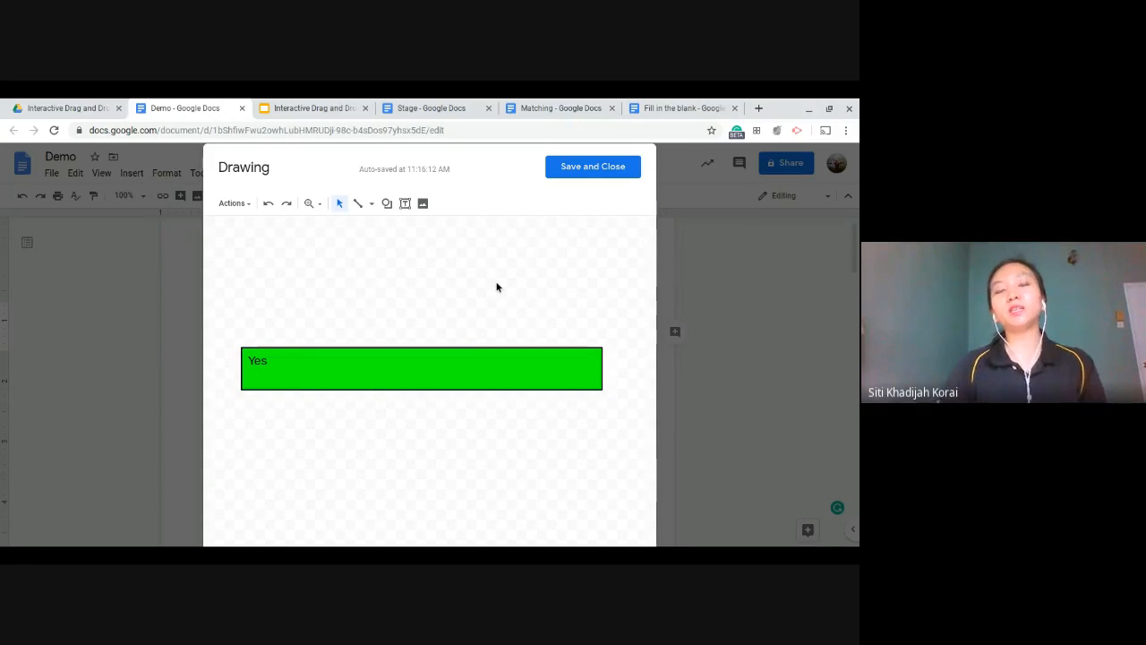
Step: Set the border weight of the "Yes" box to 1px
{"action": "left_click", "coordinate": [430, 359]}
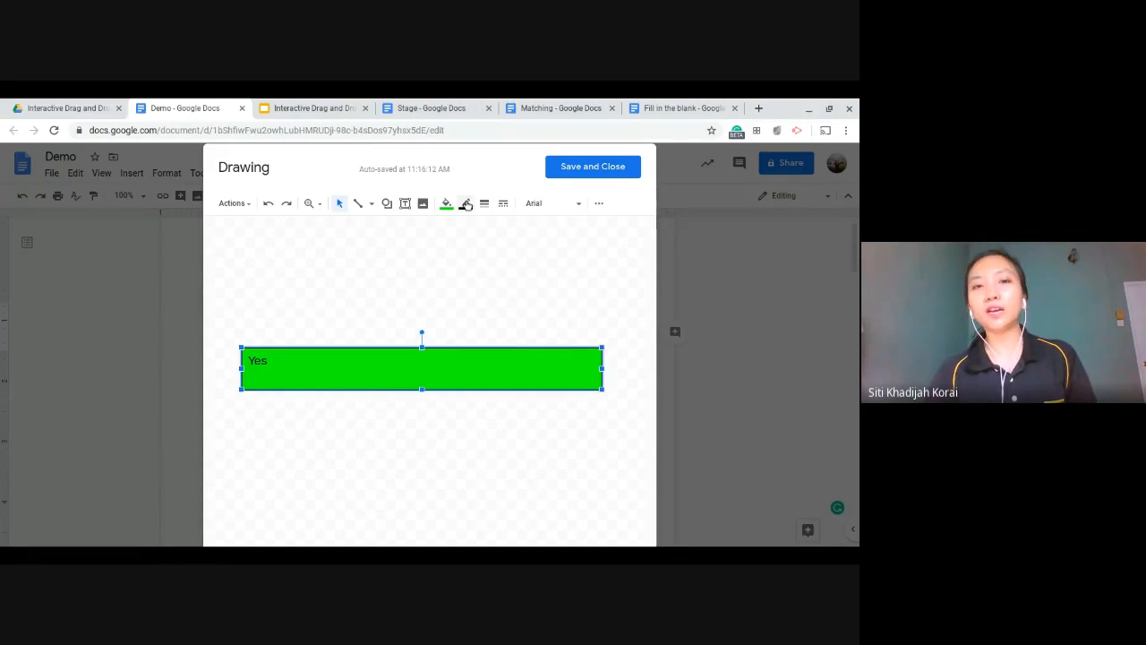
{"action": "left_click", "coordinate": [466, 203]}
{"action": "left_click", "coordinate": [485, 203]}
{"action": "left_click", "coordinate": [511, 276]}
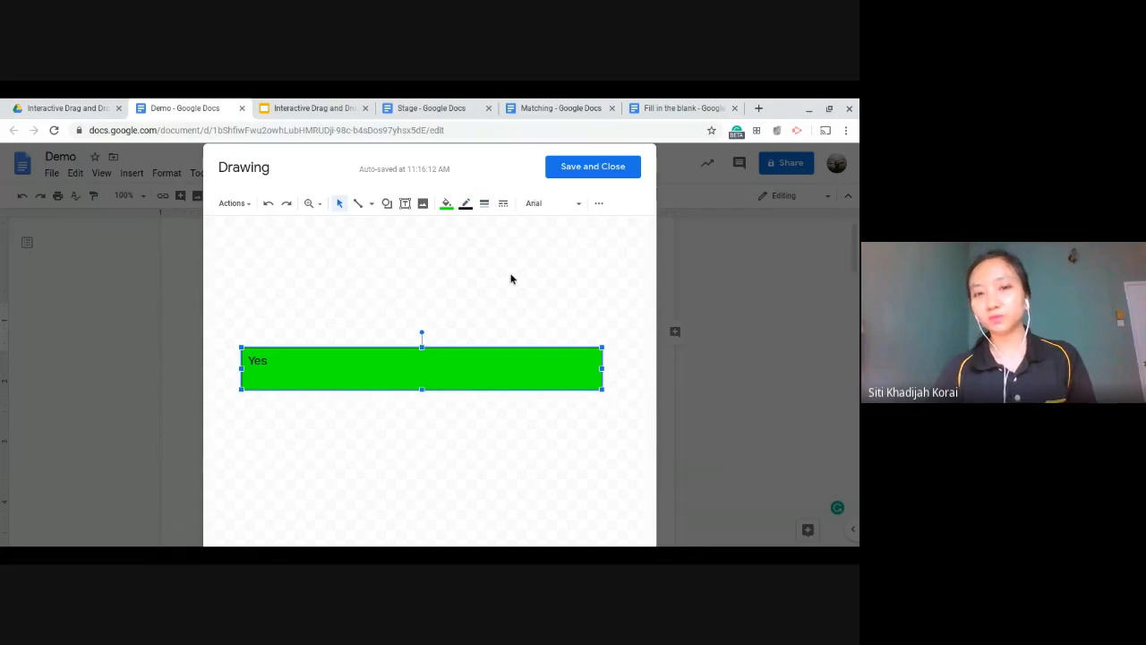
{"action": "left_click", "coordinate": [515, 279]}
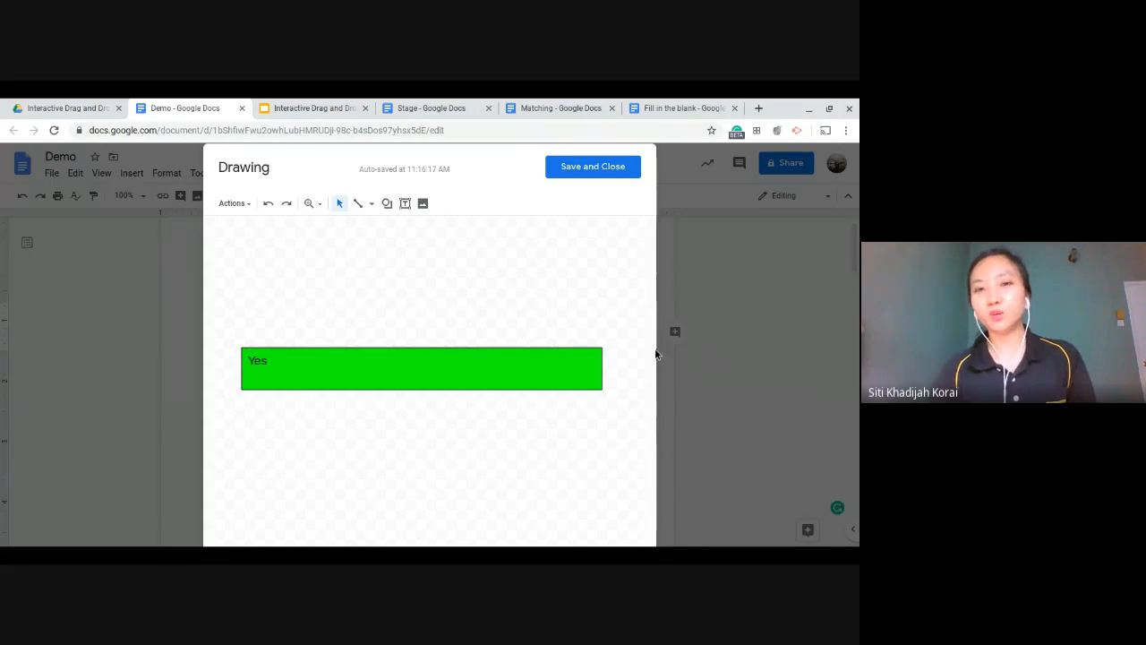
Step: Change the border weight of the "Yes" box back to 2px
{"action": "left_click", "coordinate": [567, 355]}
{"action": "left_click", "coordinate": [484, 203]}
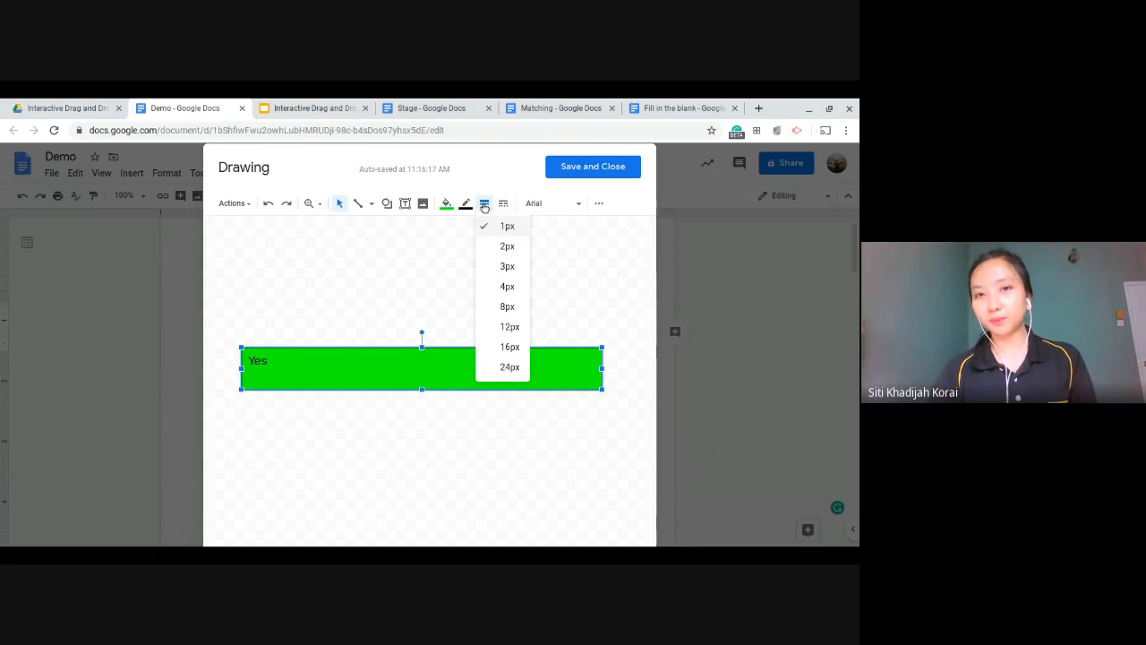
{"action": "left_click", "coordinate": [494, 254]}
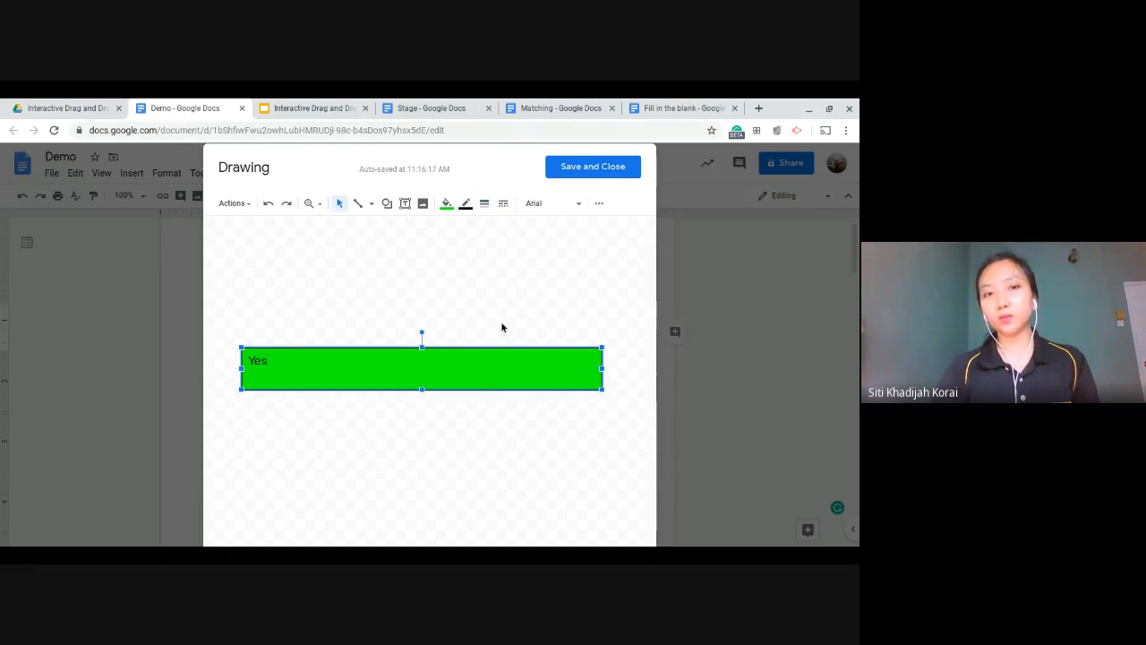
{"action": "left_click", "coordinate": [502, 324]}
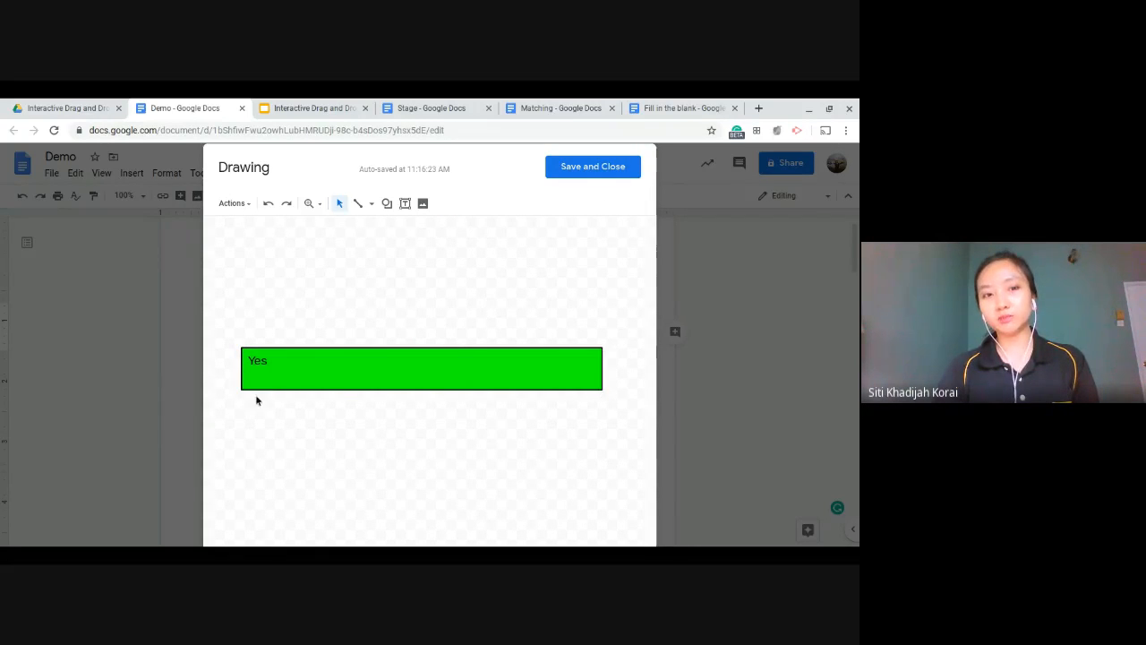
Step: Set the border dash of the "Yes" box to the dotted style
{"action": "left_click", "coordinate": [445, 365]}
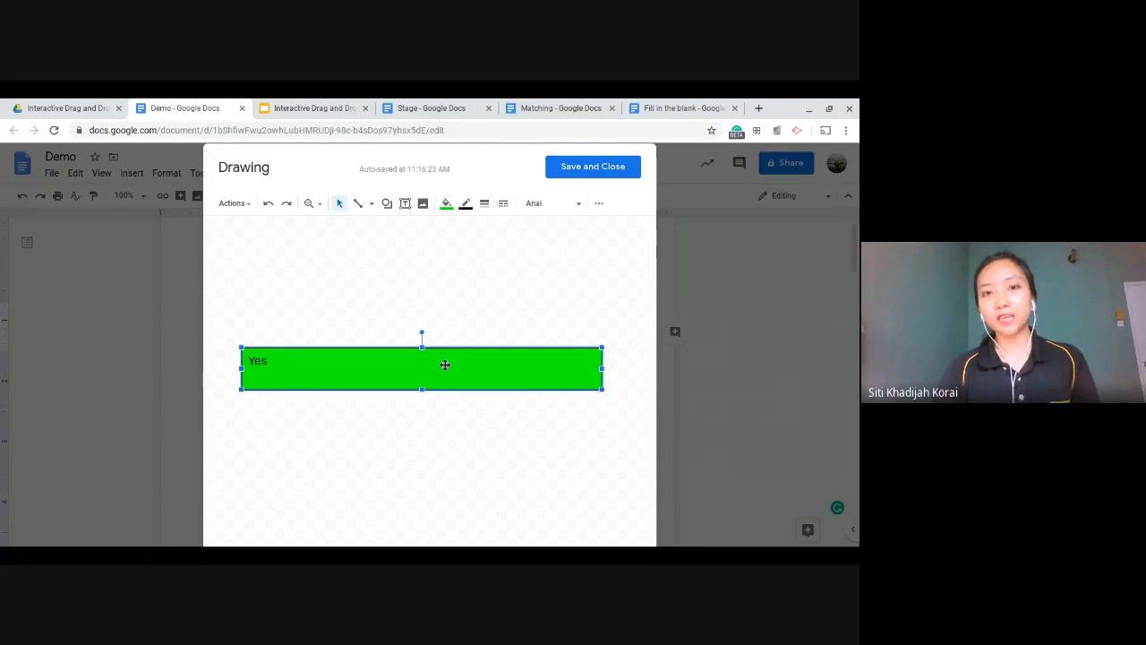
{"action": "left_click", "coordinate": [504, 203]}
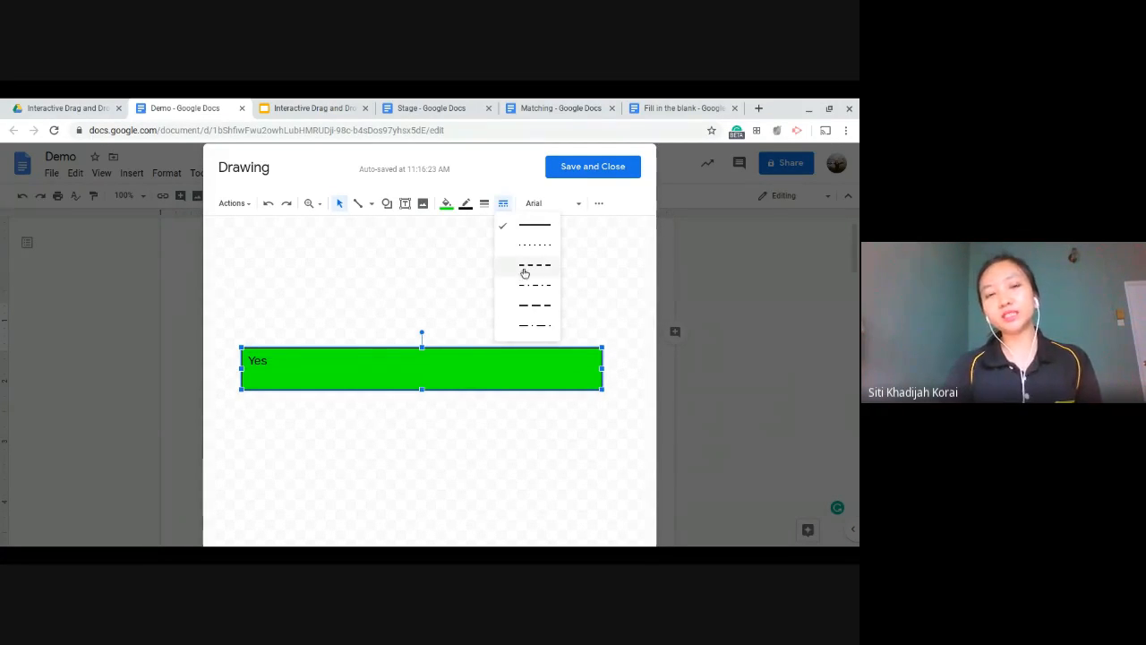
{"action": "left_click", "coordinate": [430, 292]}
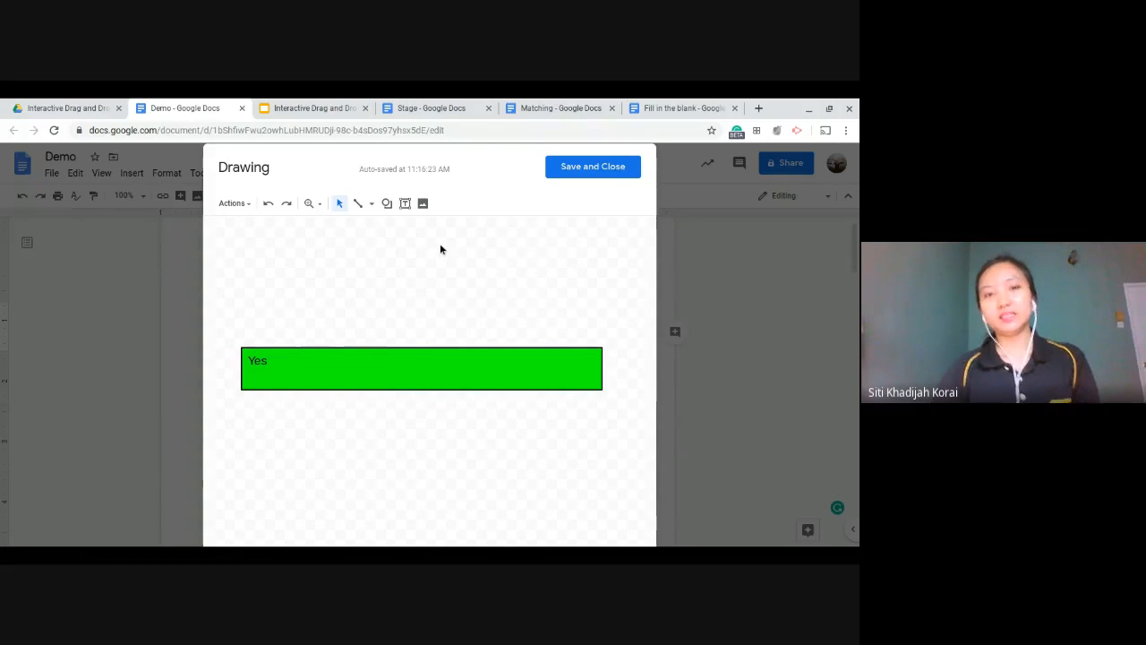
{"action": "left_click", "coordinate": [551, 361]}
{"action": "left_click", "coordinate": [504, 205]}
{"action": "left_click", "coordinate": [530, 251]}
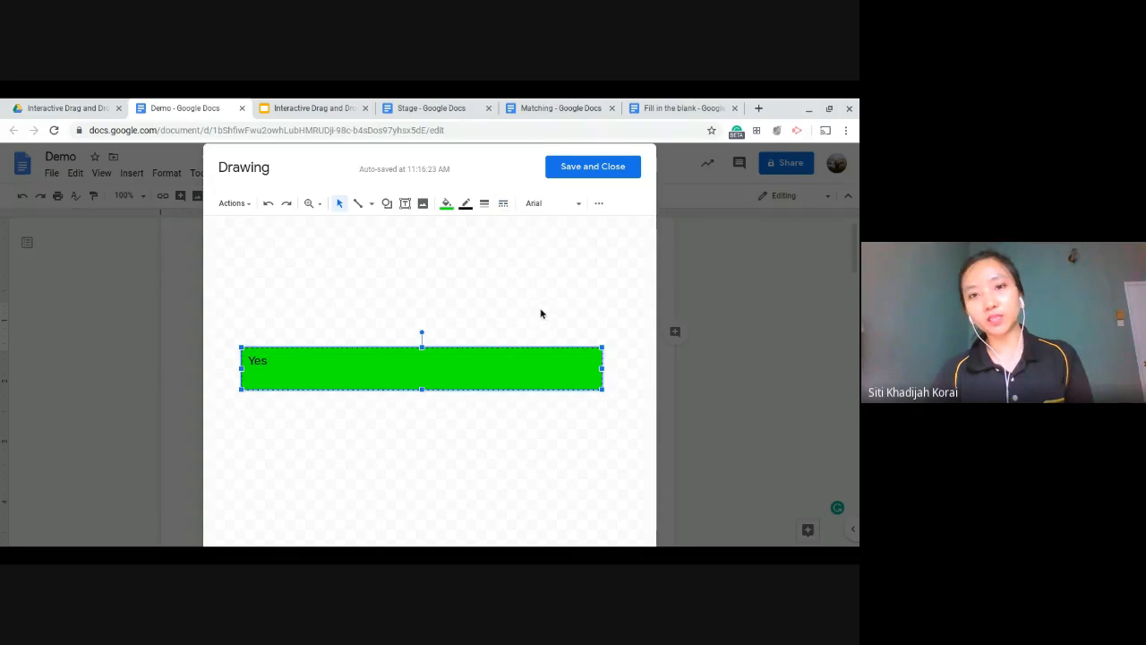
{"action": "left_click", "coordinate": [542, 339]}
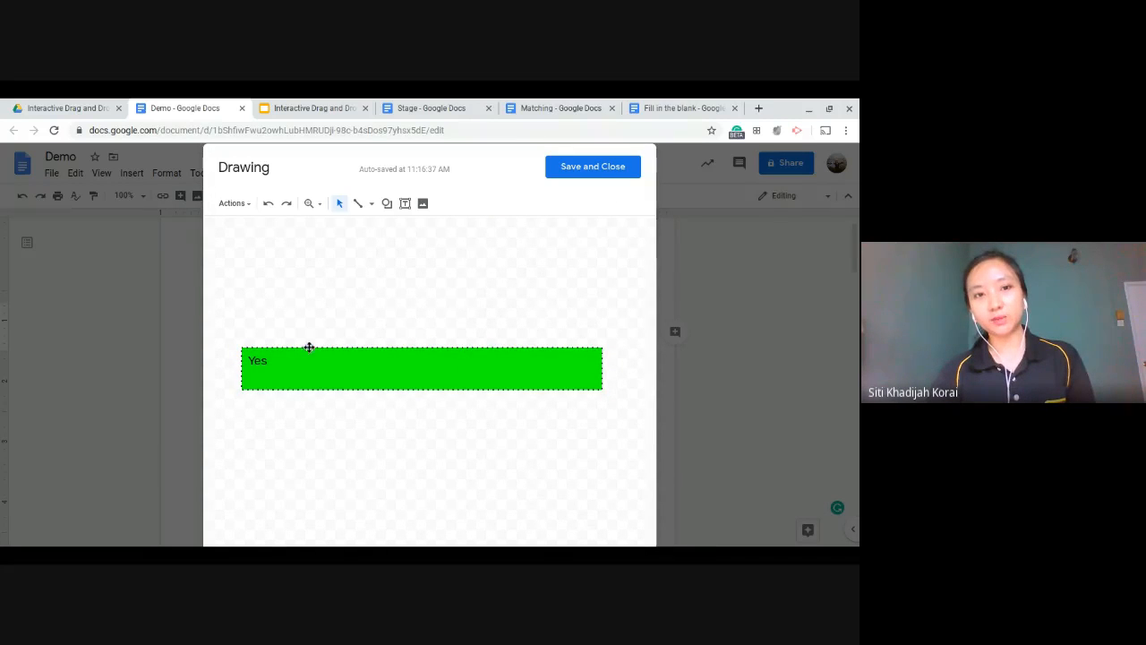
Step: Change the border dash of the "Yes" box back to a solid line
{"action": "left_click", "coordinate": [450, 376]}
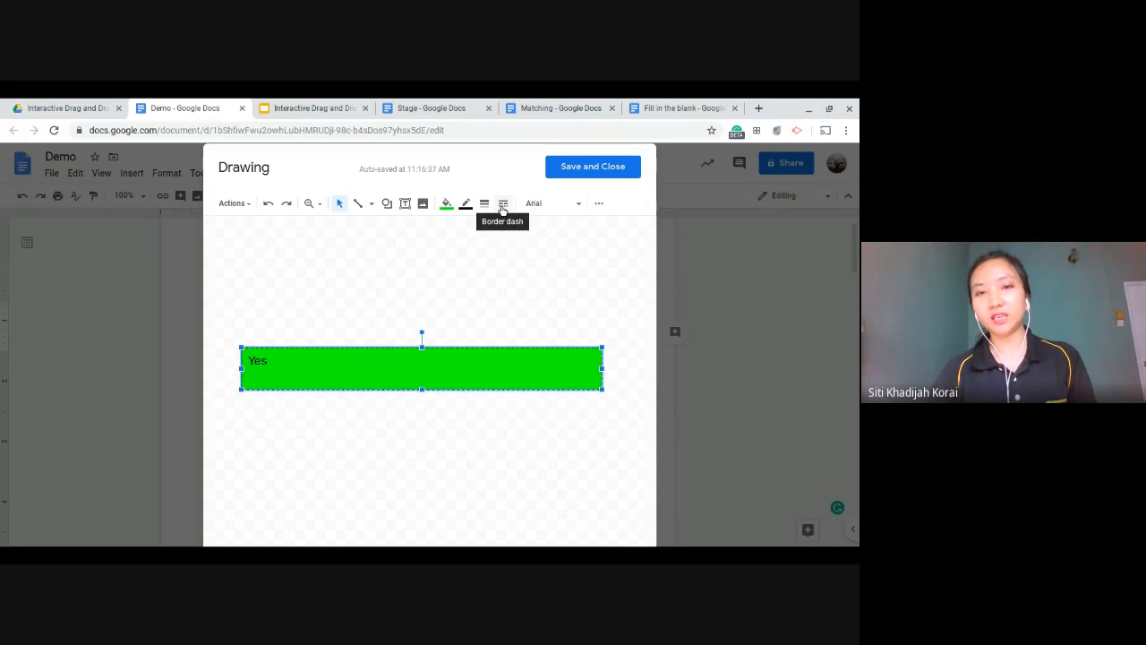
{"action": "left_click", "coordinate": [502, 205]}
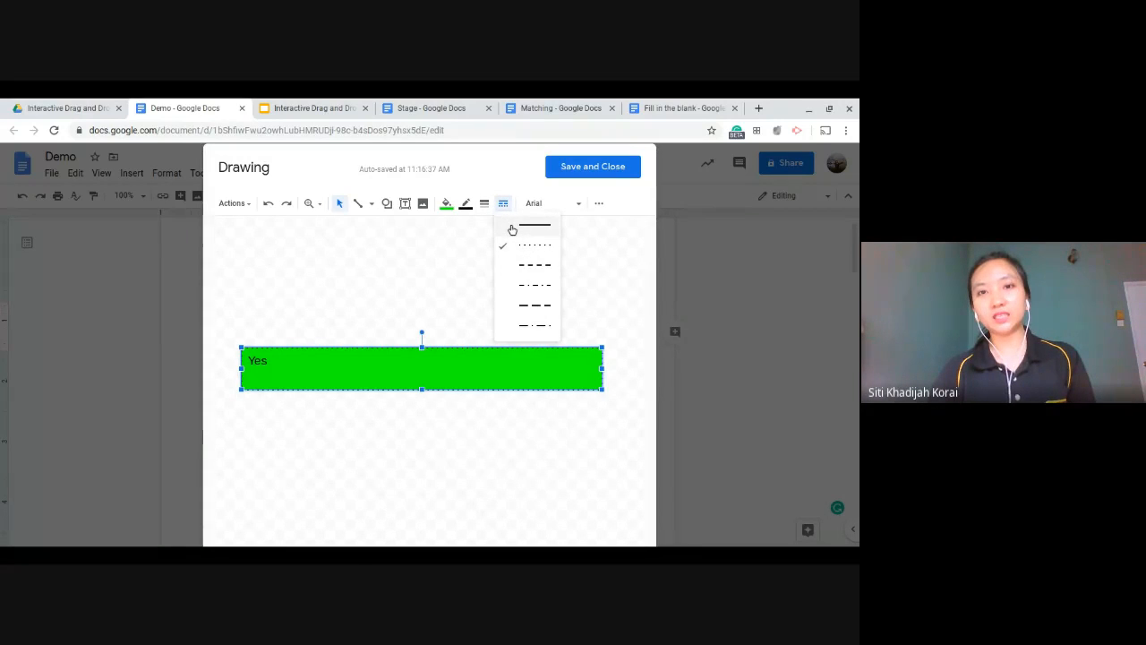
{"action": "left_click", "coordinate": [512, 229]}
{"action": "left_click", "coordinate": [455, 317]}
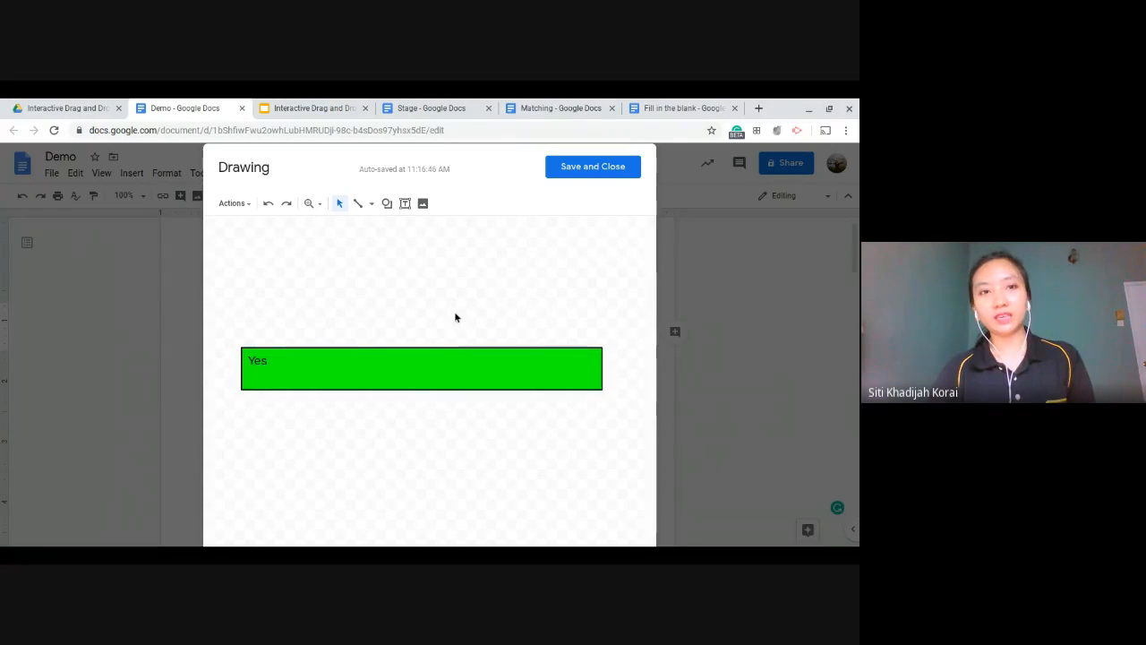
Step: Shrink the "Yes" box in width and height so it fits closely around its text
{"action": "left_click", "coordinate": [355, 355]}
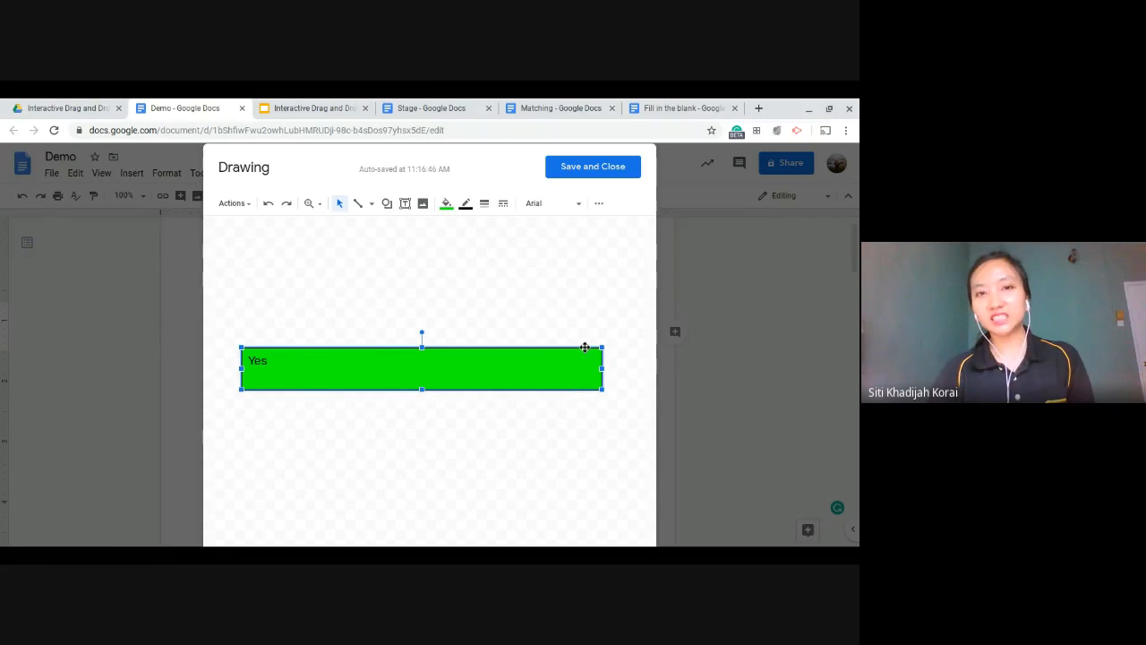
{"action": "left_click_drag", "start_coordinate": [603, 368], "coordinate": [425, 360]}
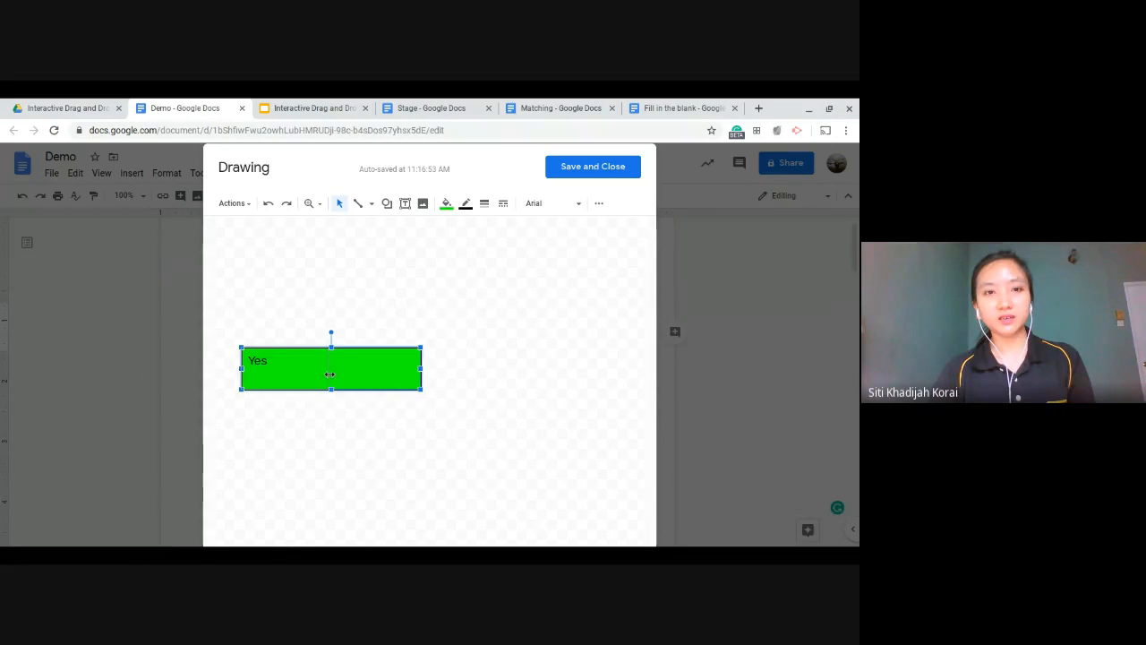
{"action": "left_click_drag", "start_coordinate": [331, 374], "coordinate": [288, 370]}
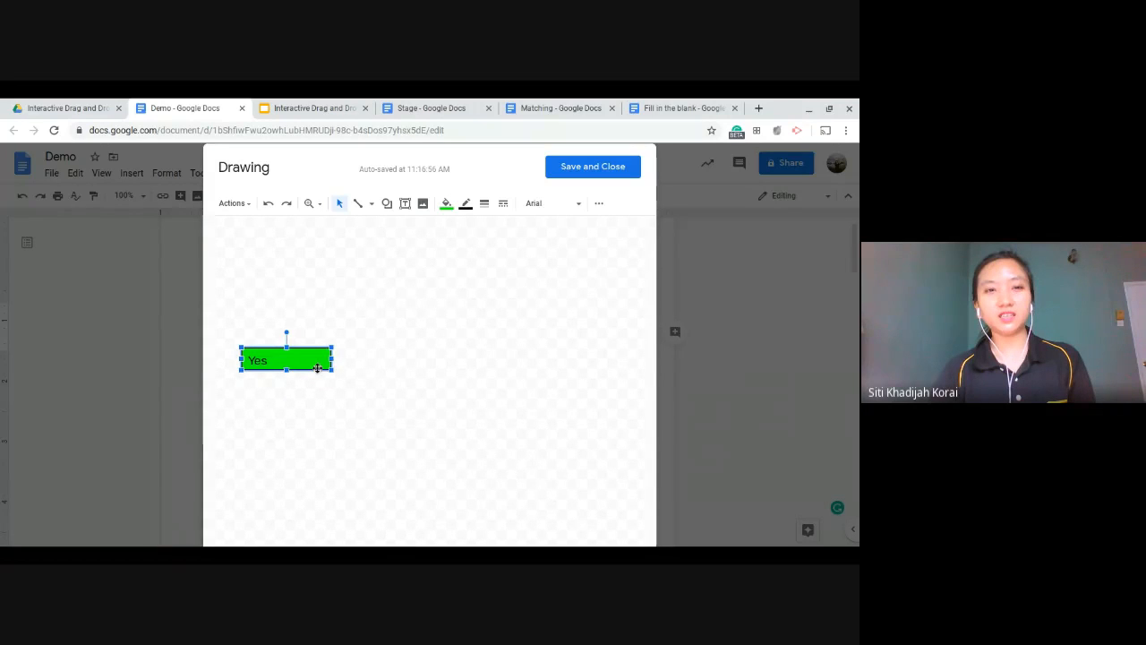
{"action": "left_click_drag", "start_coordinate": [285, 359], "coordinate": [287, 359]}
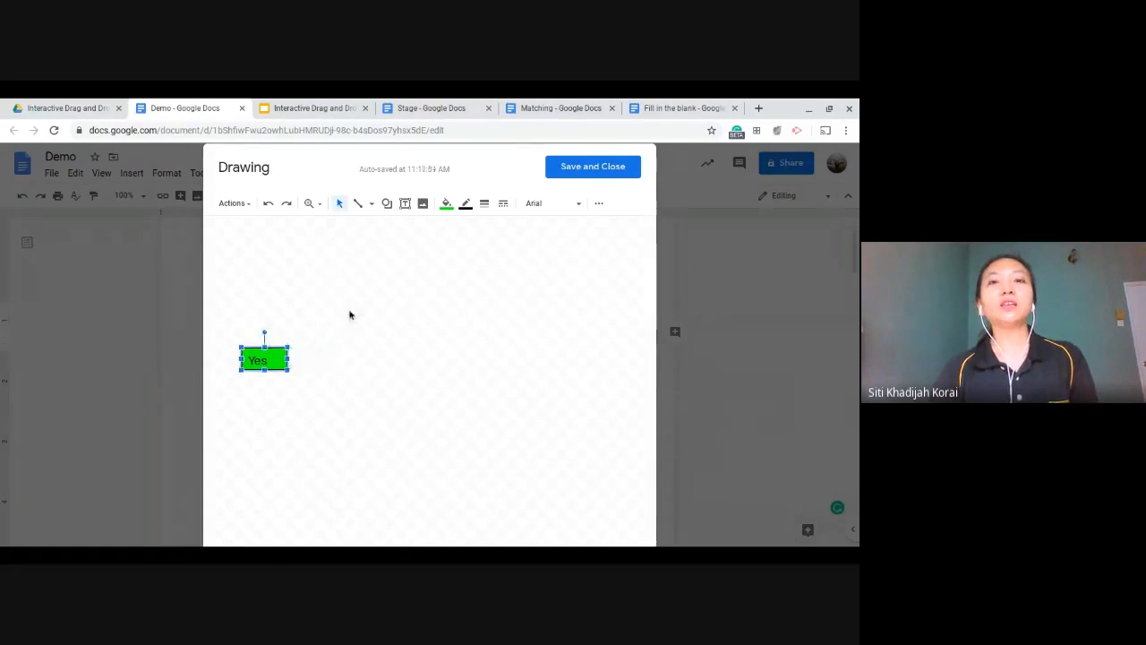
Step: Check the fonts available for the "Yes" text, and save and close the drawing
{"action": "left_click", "coordinate": [578, 207]}
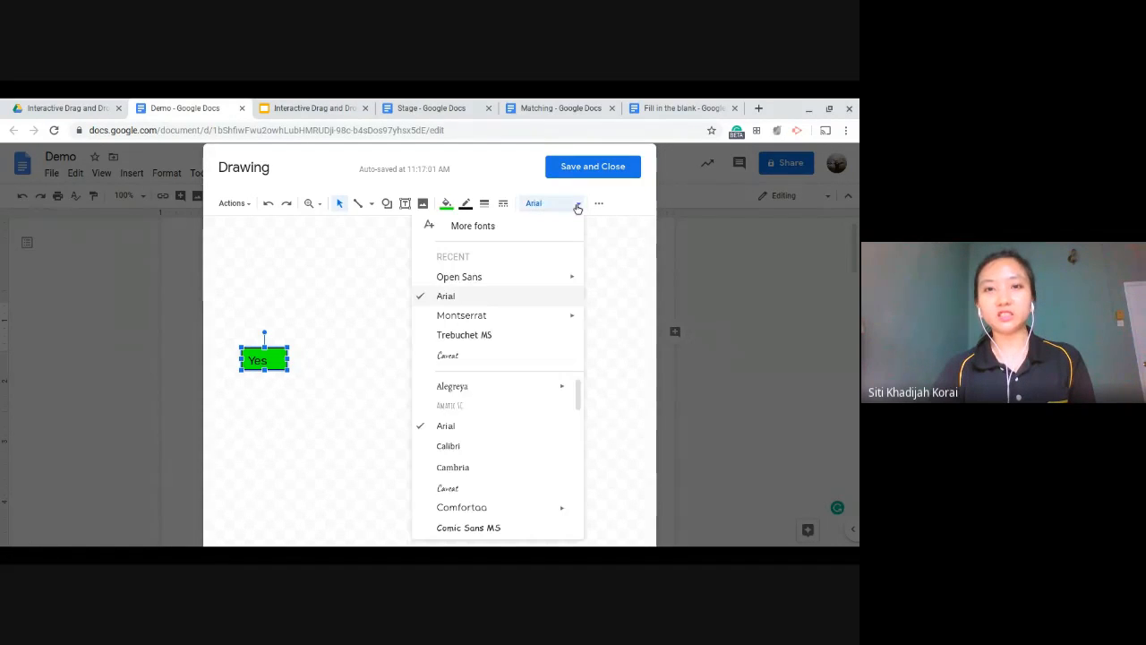
{"action": "left_click", "coordinate": [611, 251]}
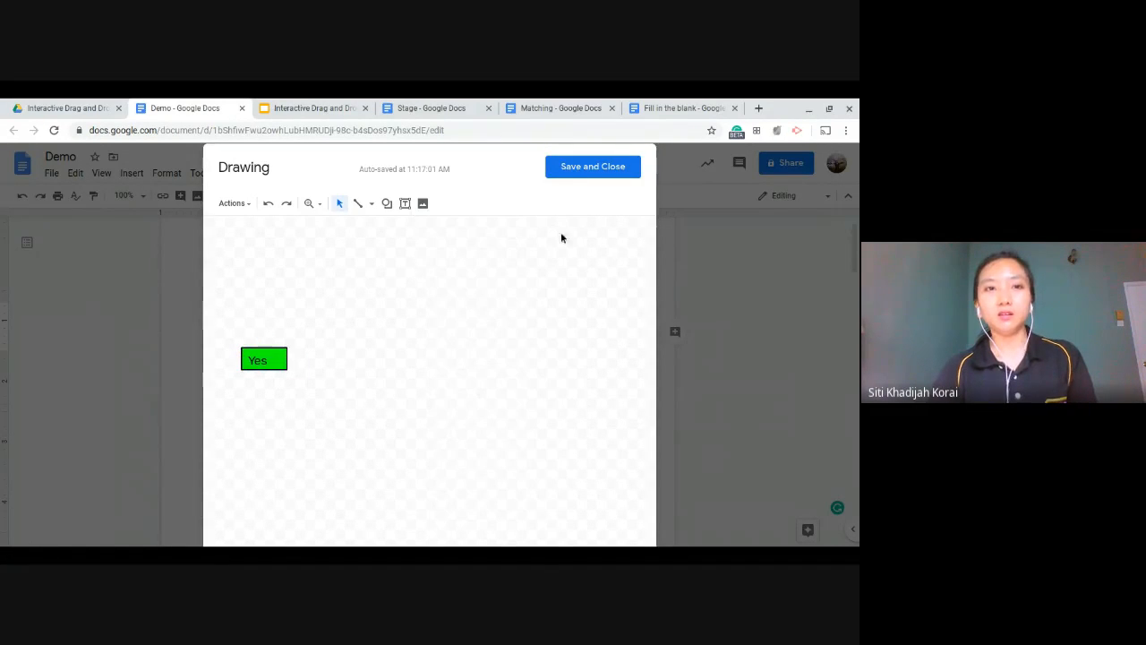
{"action": "left_click", "coordinate": [581, 176]}
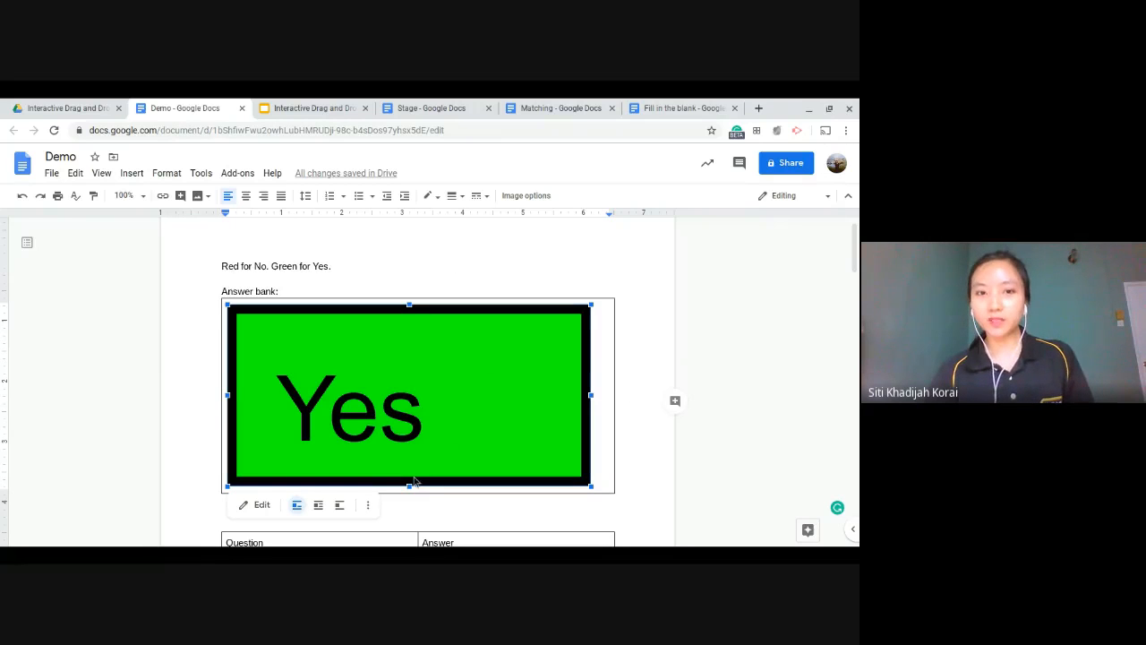
Step: Resize the "Yes" drawing in the answer bank to a small label about 1.2 inches wide
{"action": "left_click_drag", "start_coordinate": [410, 486], "coordinate": [505, 390]}
{"action": "left_click_drag", "start_coordinate": [592, 346], "coordinate": [380, 349]}
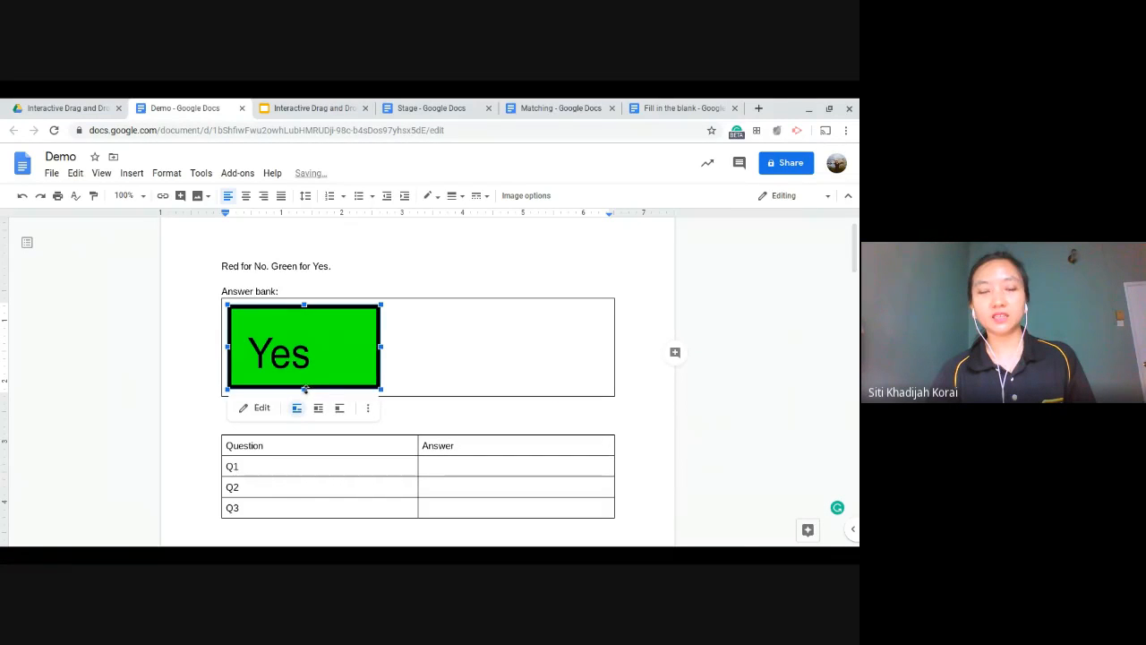
{"action": "left_click_drag", "start_coordinate": [305, 389], "coordinate": [315, 356]}
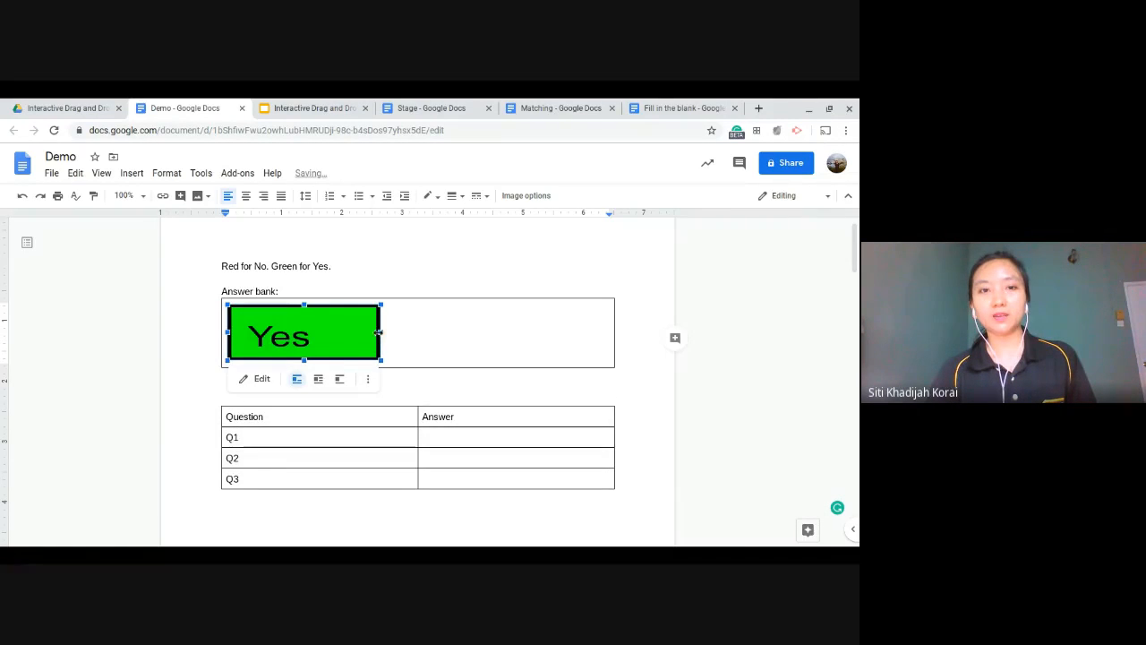
{"action": "left_click_drag", "start_coordinate": [380, 332], "coordinate": [299, 319]}
{"action": "left_click", "coordinate": [318, 325]}
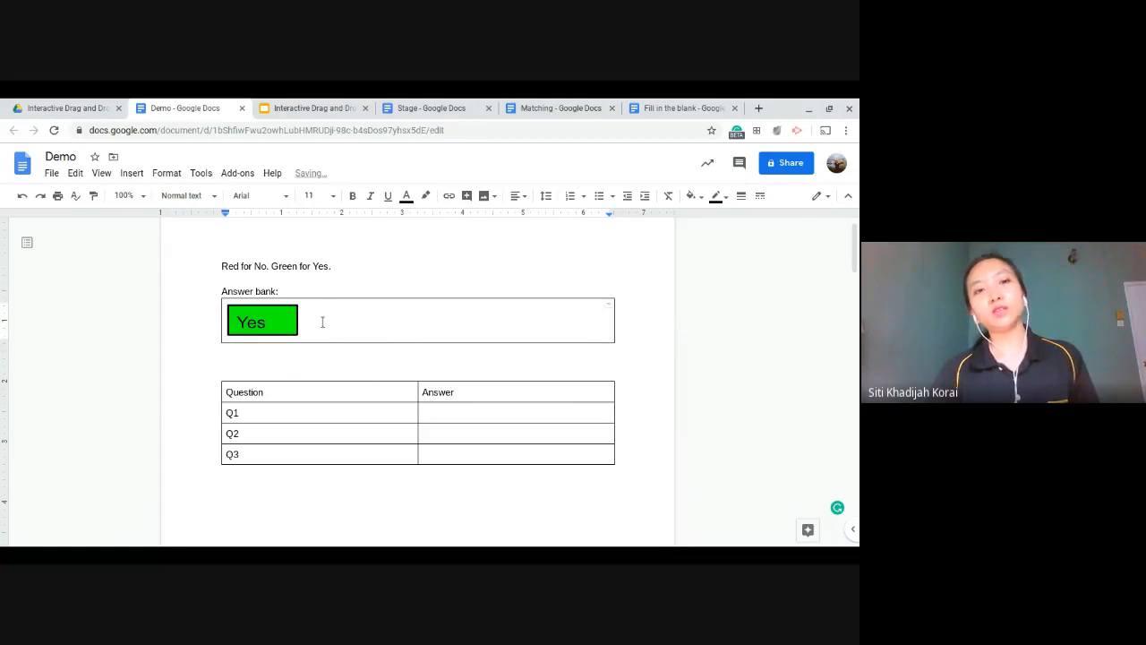
Step: Copy the "Yes" drawing and paste a duplicate beside it in the answer bank
{"action": "left_click", "coordinate": [284, 325]}
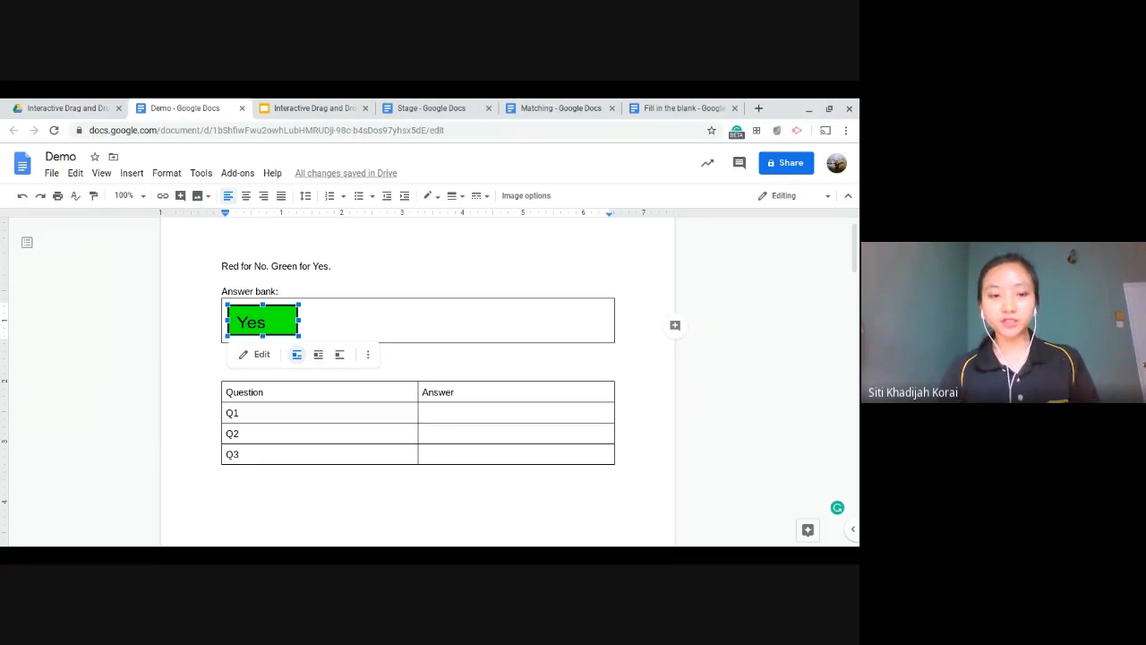
{"action": "left_click", "coordinate": [401, 331]}
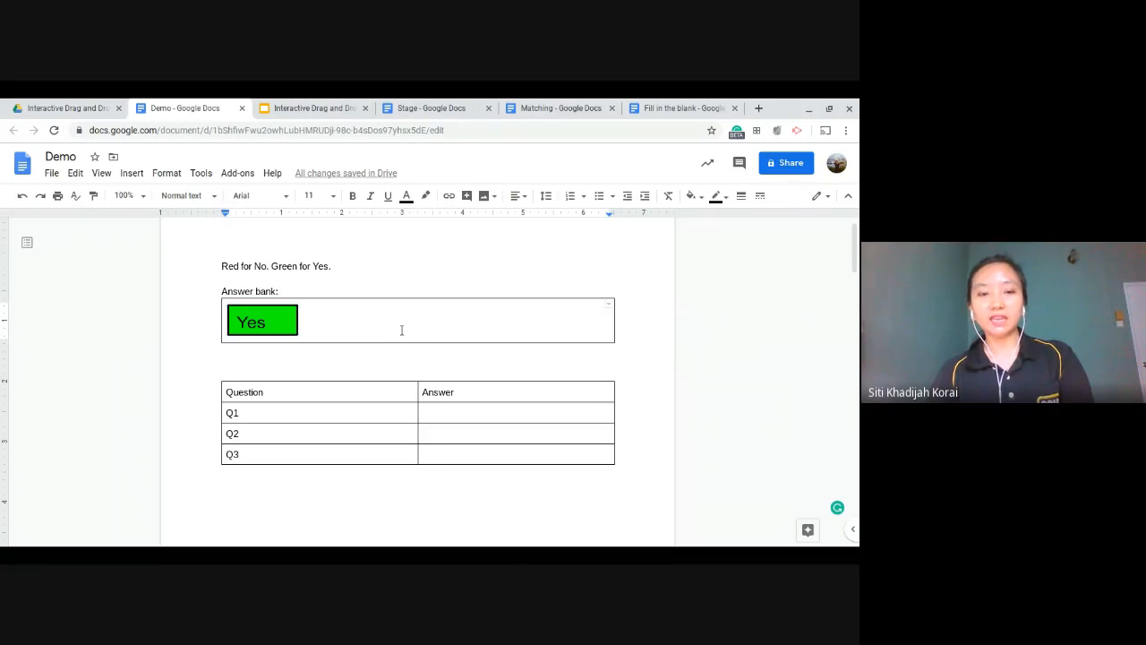
{"action": "key", "text": "ctrl+v"}
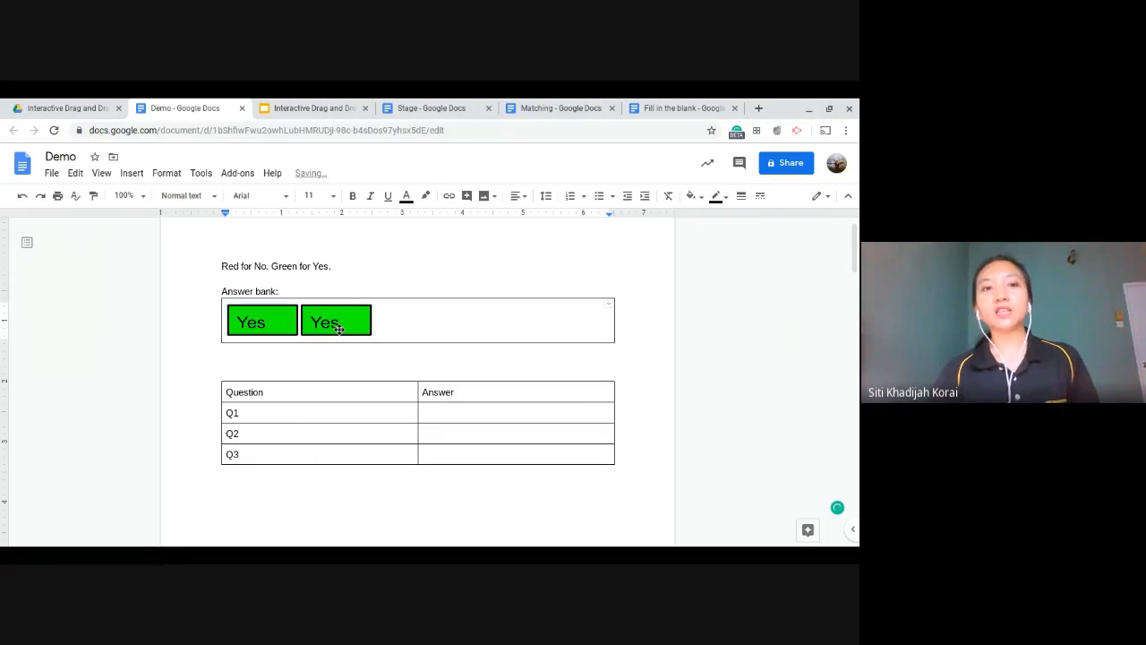
Step: Open the duplicated "Yes" drawing in the answer bank for editing and replace its text with "No"
{"action": "left_click", "coordinate": [340, 329]}
{"action": "left_click", "coordinate": [327, 353]}
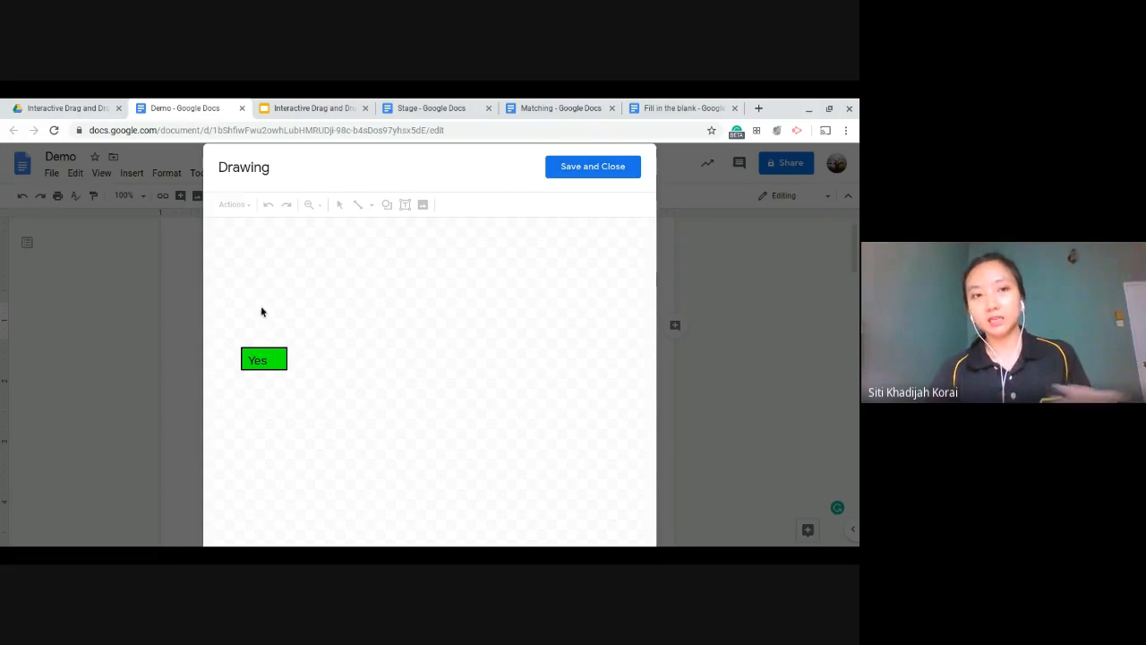
{"action": "left_click", "coordinate": [265, 366]}
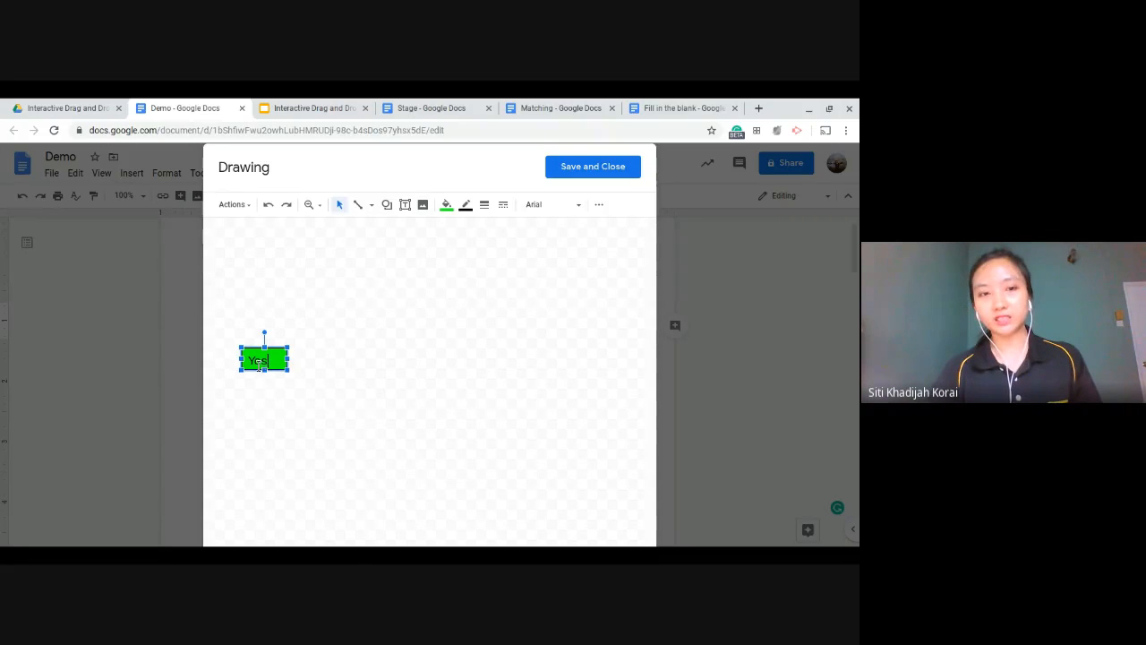
{"action": "left_click", "coordinate": [268, 361]}
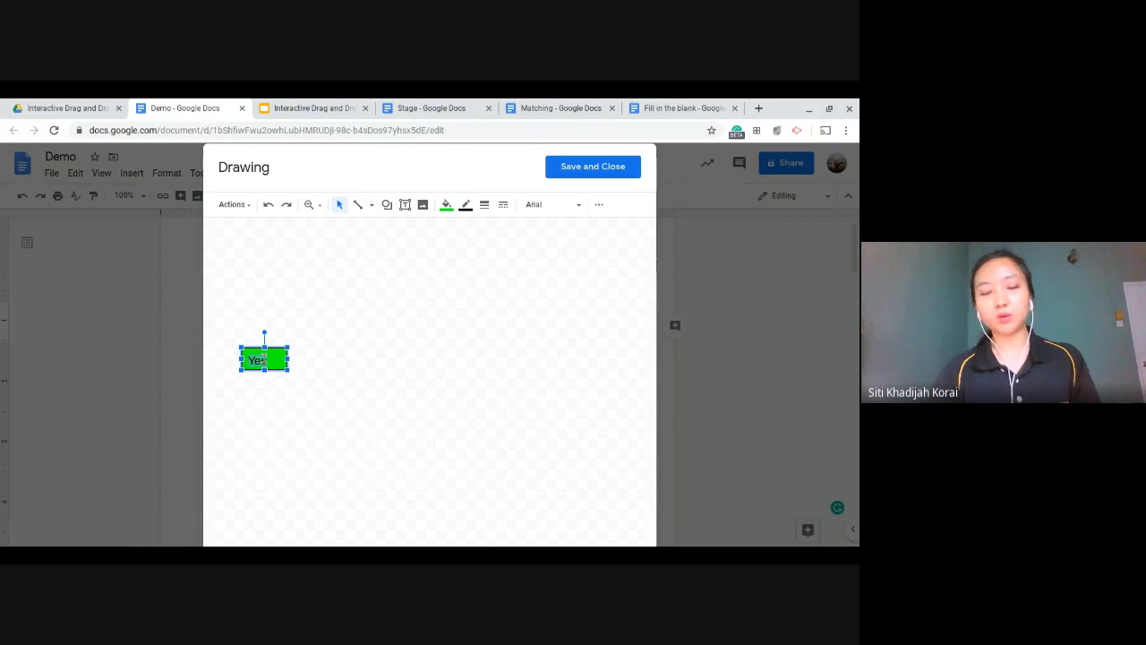
{"action": "key", "text": "BackSpace"}
{"action": "key", "text": "BackSpace"}
{"action": "key", "text": "BackSpace"}
{"action": "type", "text": "No"}
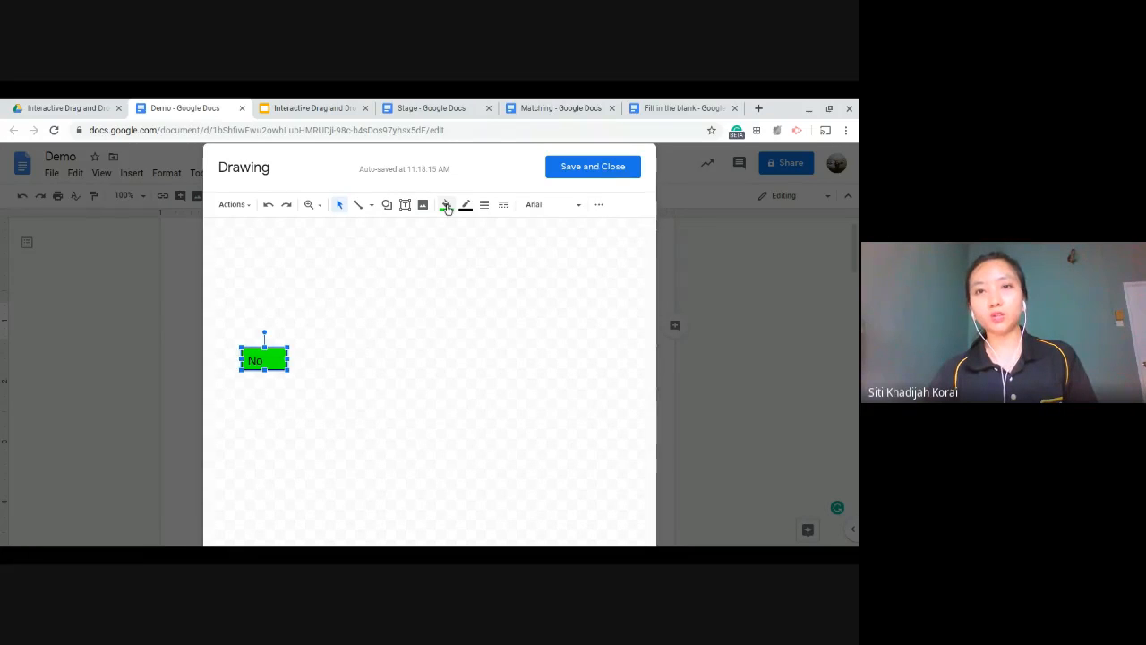
Step: Fill the "No" box with red, and save and close the drawing
{"action": "left_click", "coordinate": [448, 208]}
{"action": "left_click", "coordinate": [466, 267]}
{"action": "left_click", "coordinate": [593, 167]}
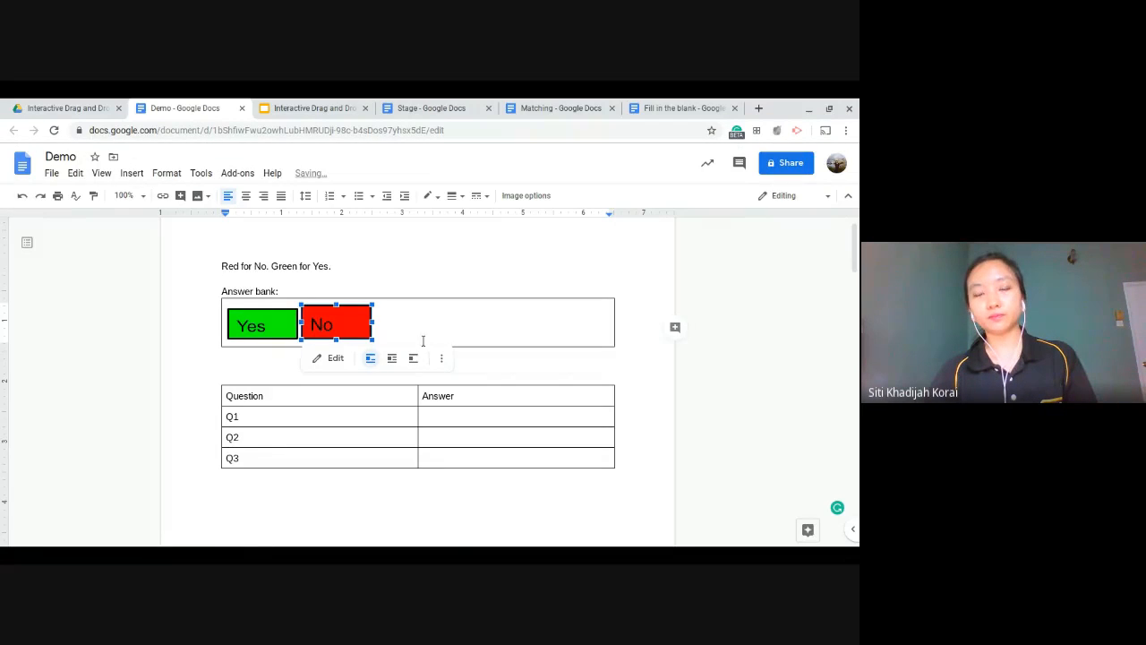
{"action": "left_click", "coordinate": [375, 328]}
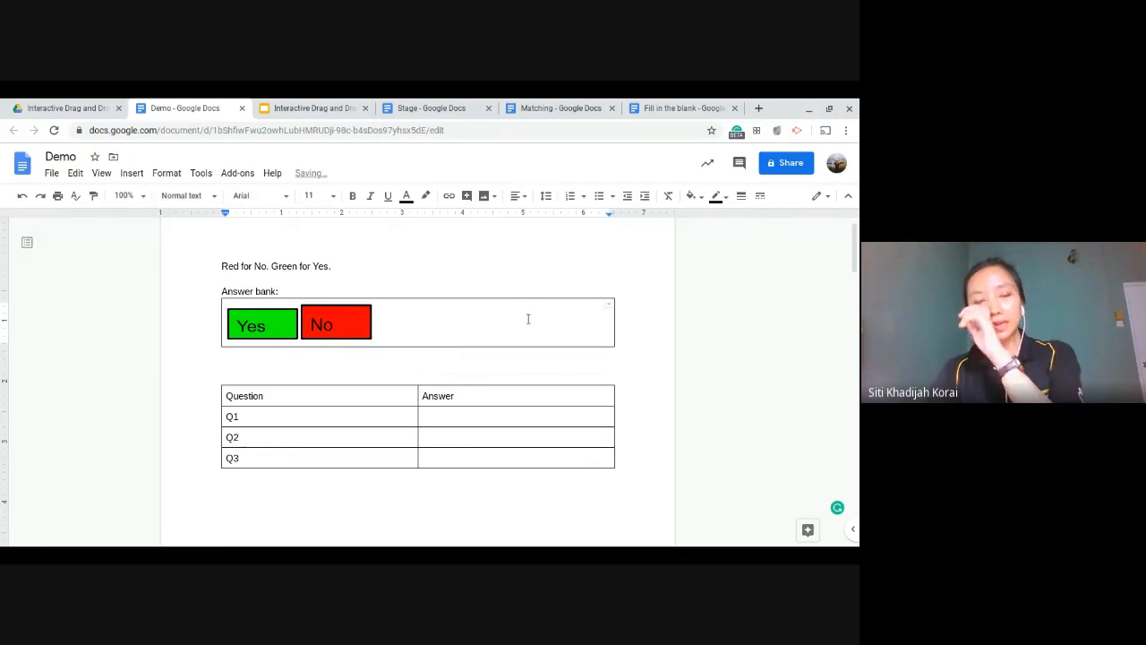
Step: Adjust the height of the "No" drawing in the answer bank to match the "Yes" drawing
{"action": "left_click", "coordinate": [318, 317]}
{"action": "left_click_drag", "start_coordinate": [336, 305], "coordinate": [336, 309]}
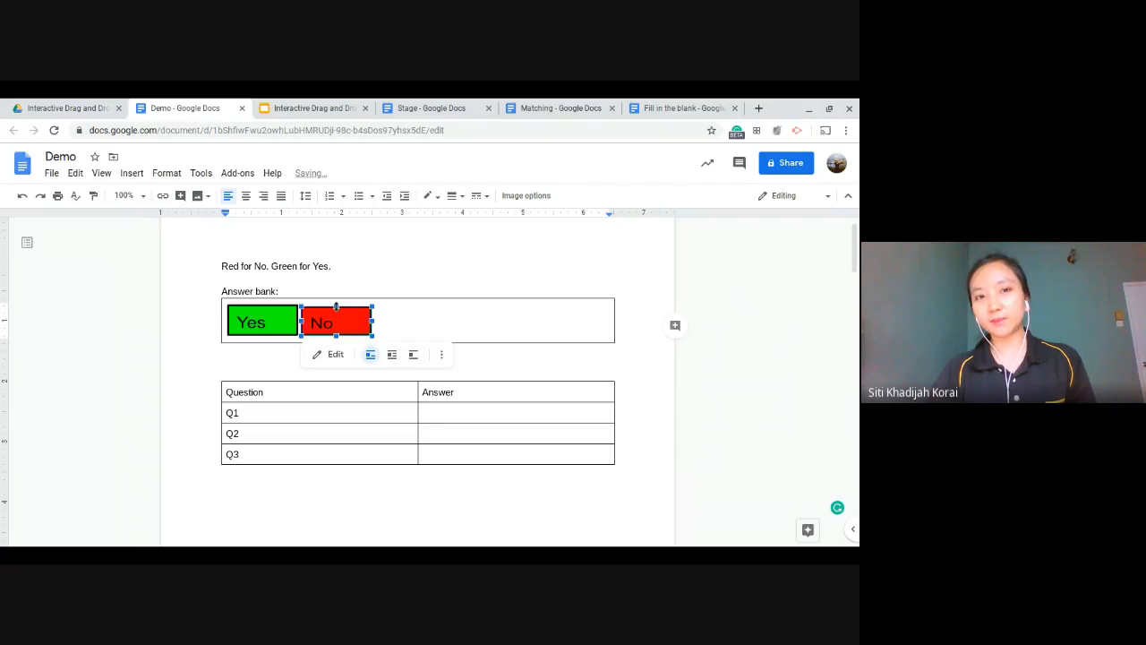
{"action": "left_click_drag", "start_coordinate": [336, 305], "coordinate": [336, 304]}
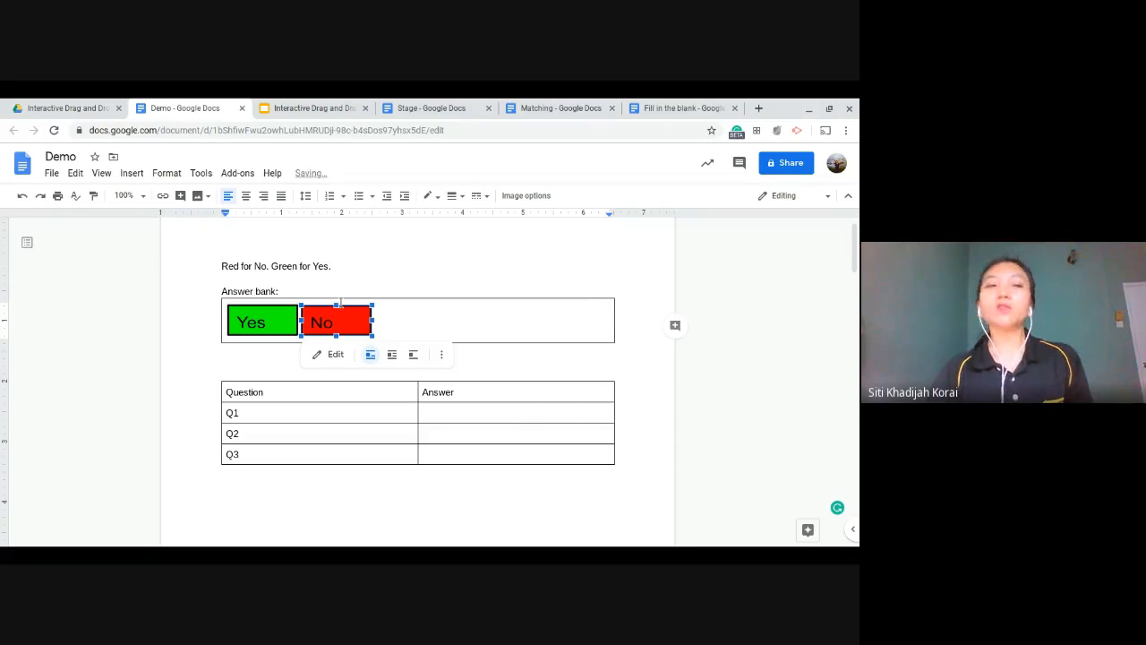
{"action": "left_click", "coordinate": [415, 333]}
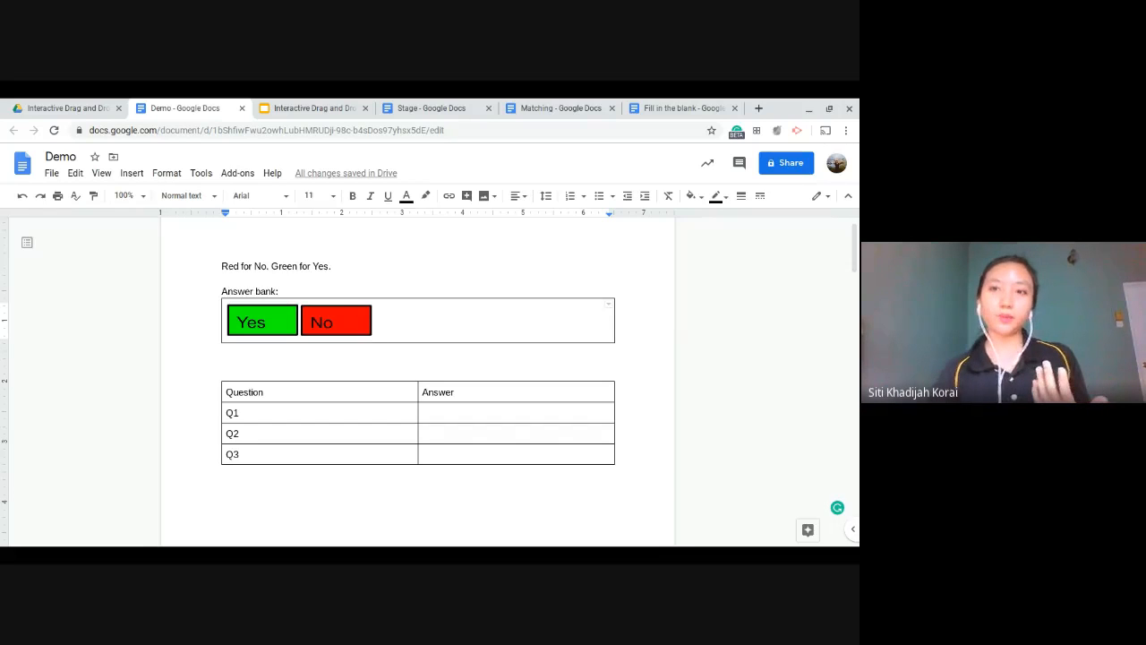
Step: Copy the "No" drawing and paste a duplicate beside it in the answer bank
{"action": "left_click", "coordinate": [322, 321]}
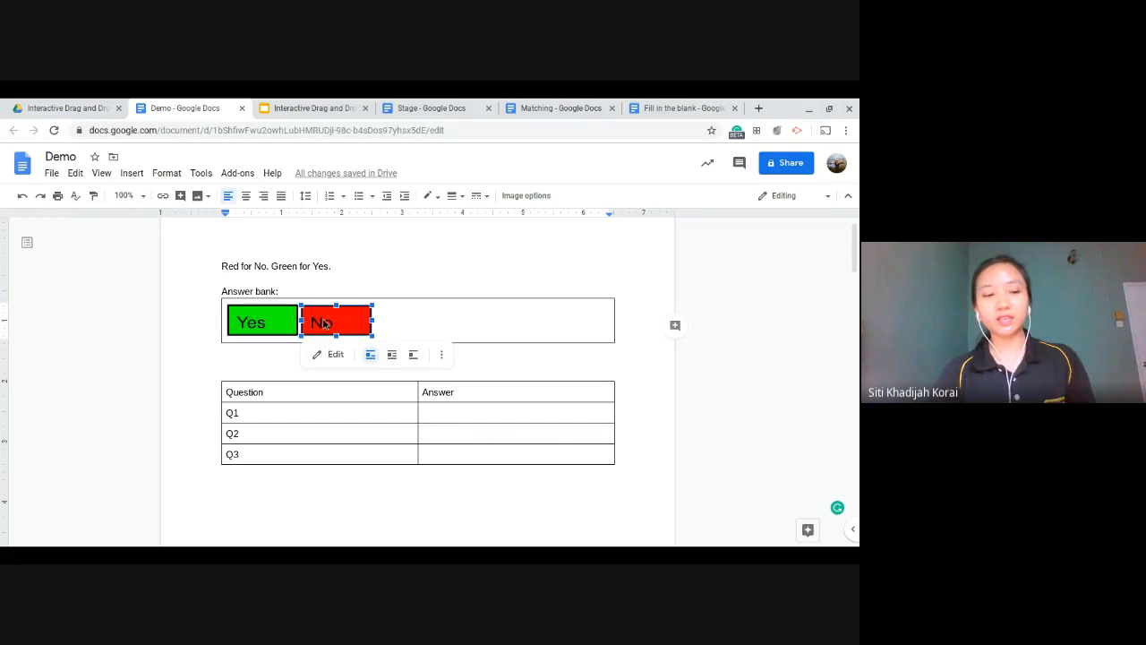
{"action": "left_click", "coordinate": [416, 326]}
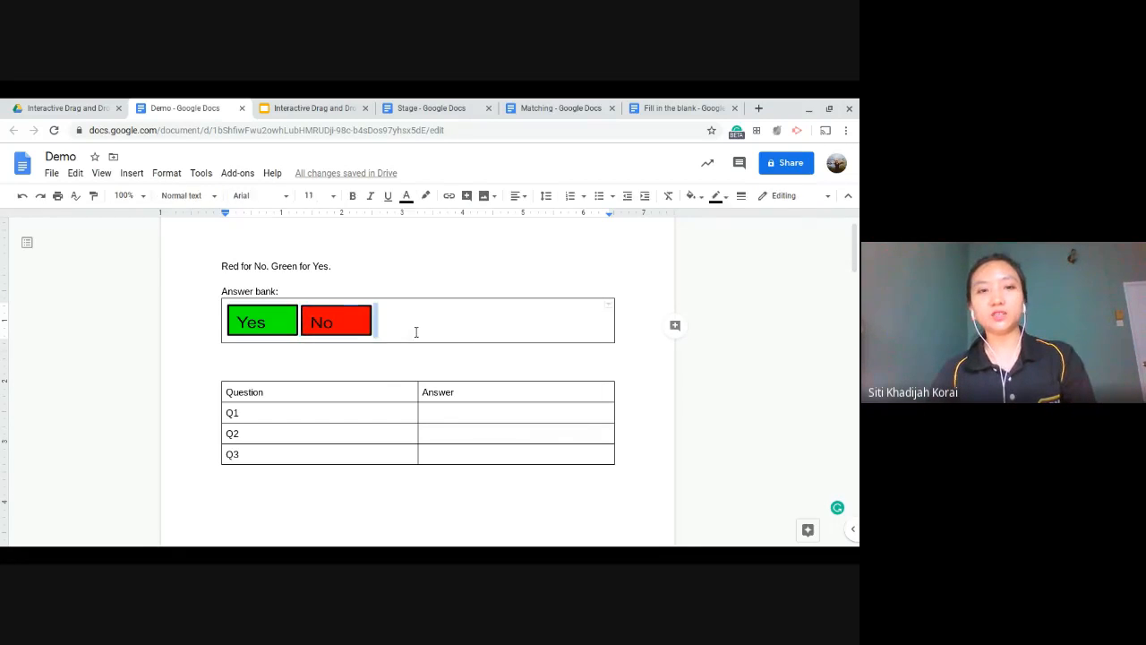
{"action": "key", "text": "ctrl+v"}
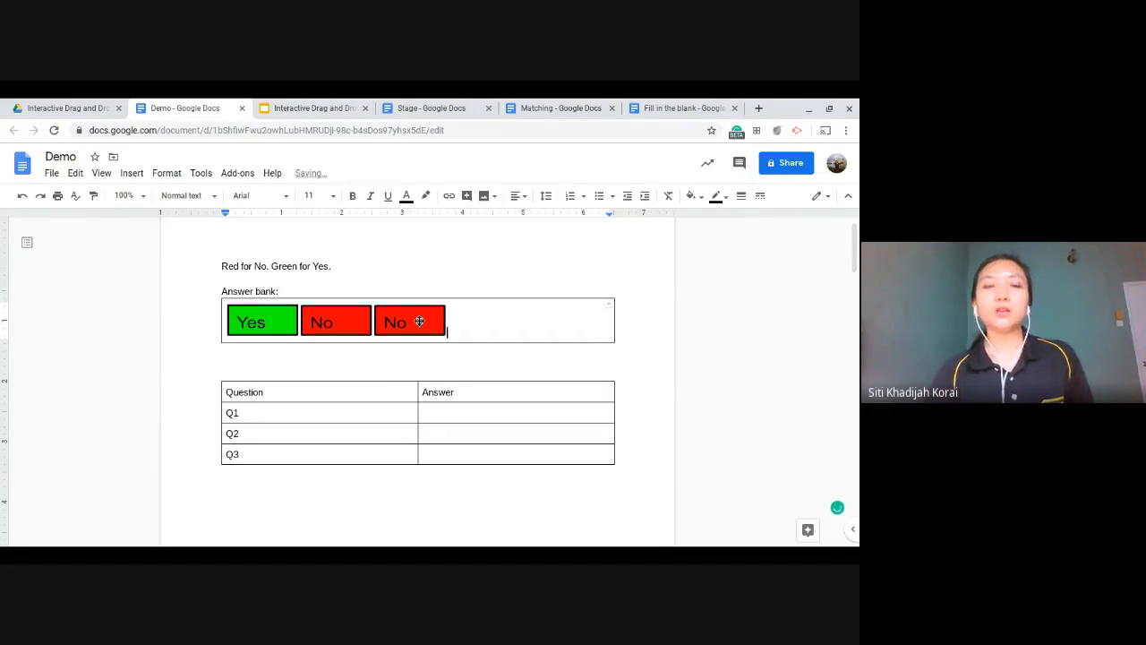
{"action": "left_click", "coordinate": [345, 266]}
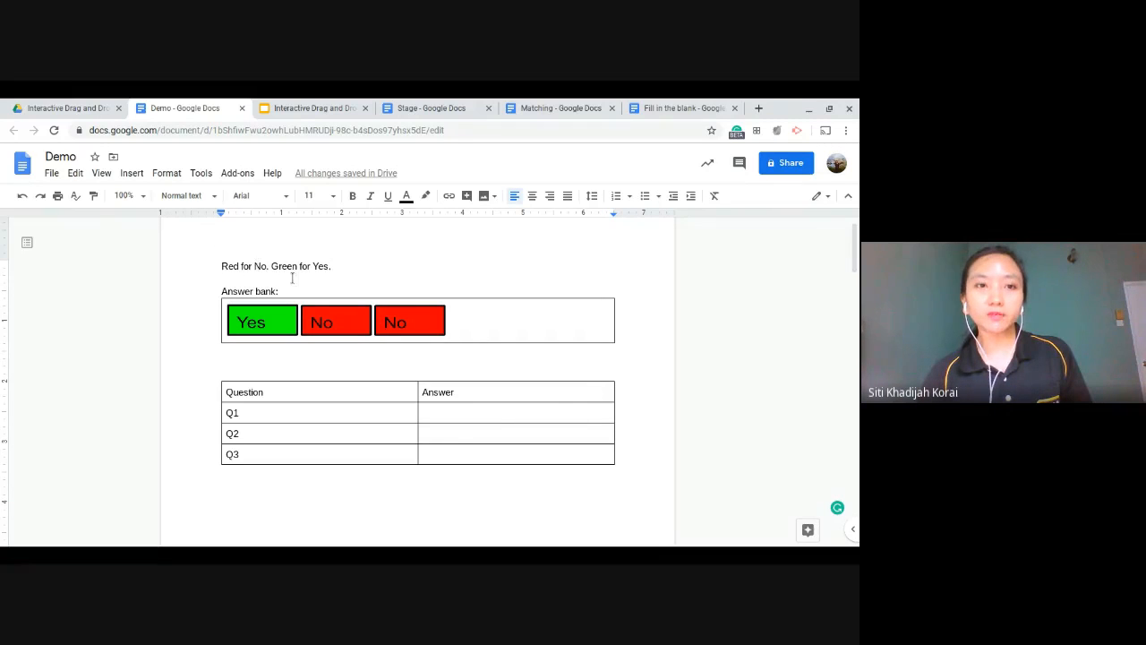
{"action": "left_click", "coordinate": [272, 318]}
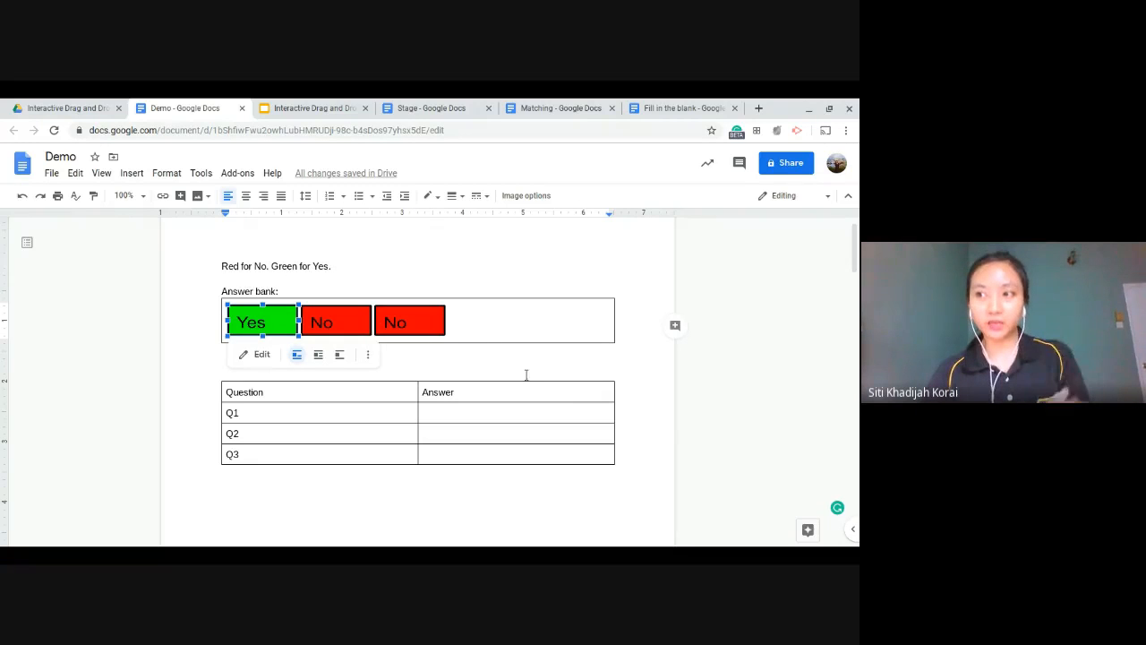
{"action": "left_click", "coordinate": [498, 278]}
{"action": "left_click", "coordinate": [269, 308]}
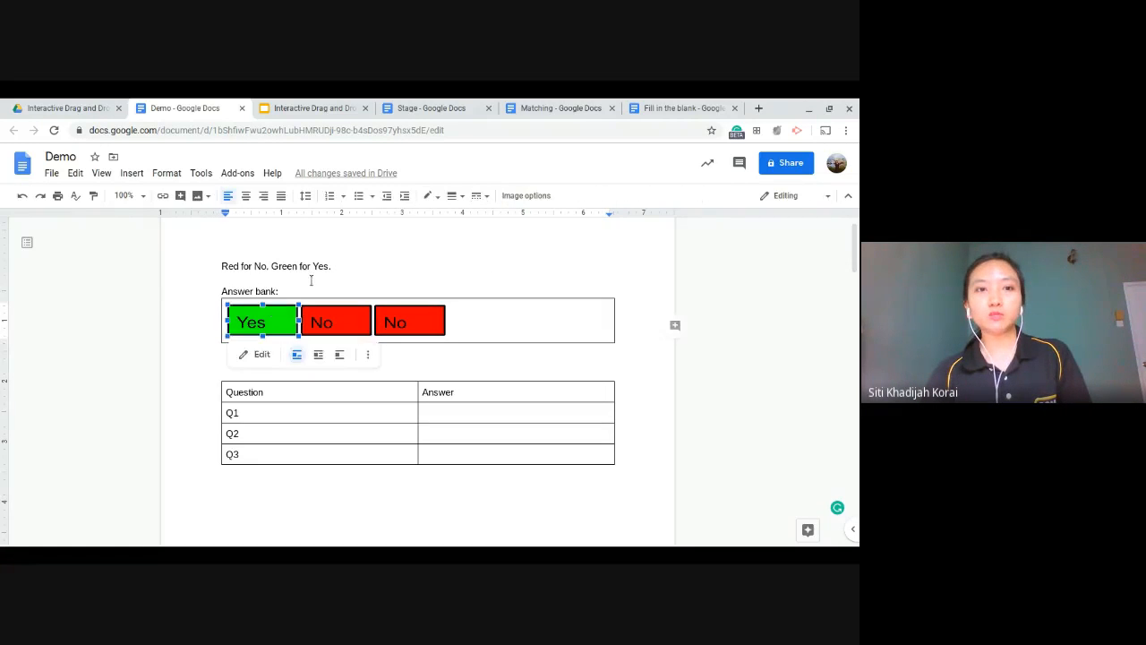
{"action": "left_click", "coordinate": [347, 325]}
{"action": "left_click", "coordinate": [430, 318]}
Step: Move the "Yes" drawing into the Q1 answer cell and the two "No" drawings into the Q2 and Q3 answer cells
{"action": "left_click", "coordinate": [273, 324]}
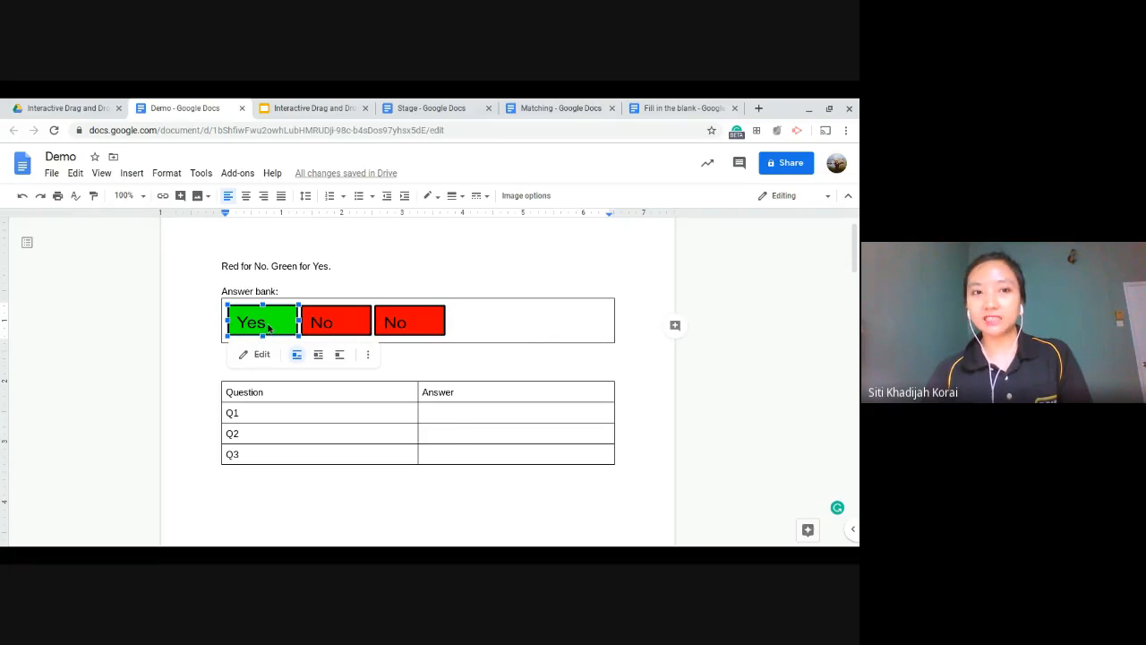
{"action": "left_click_drag", "start_coordinate": [269, 327], "coordinate": [454, 417]}
{"action": "left_click", "coordinate": [339, 319]}
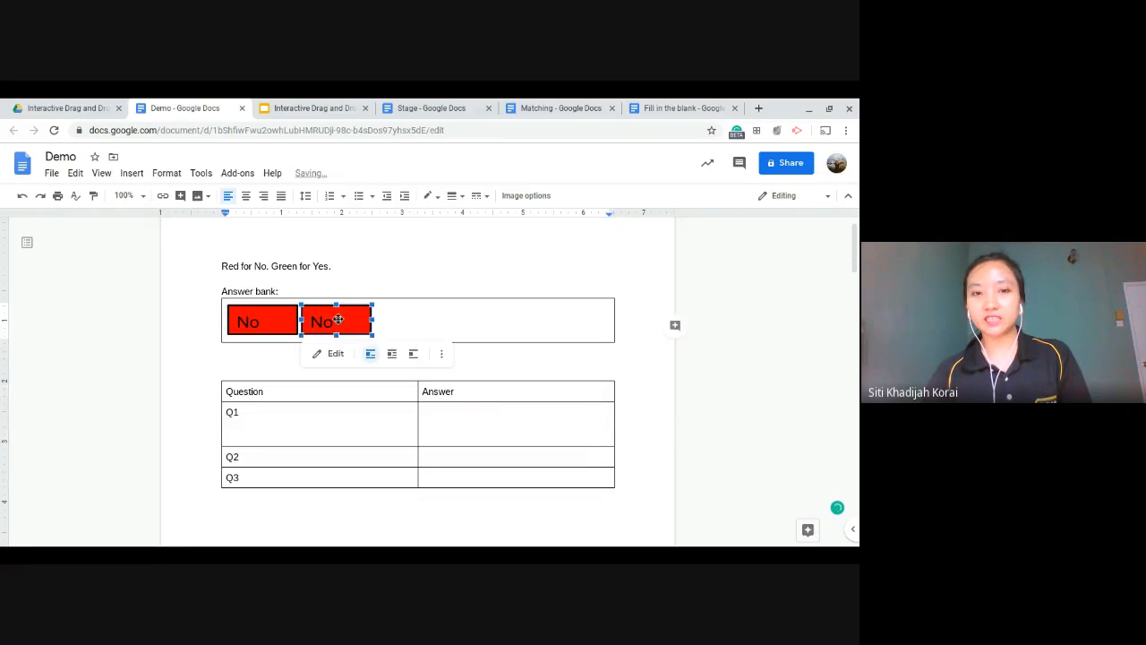
{"action": "left_click_drag", "start_coordinate": [339, 320], "coordinate": [443, 499]}
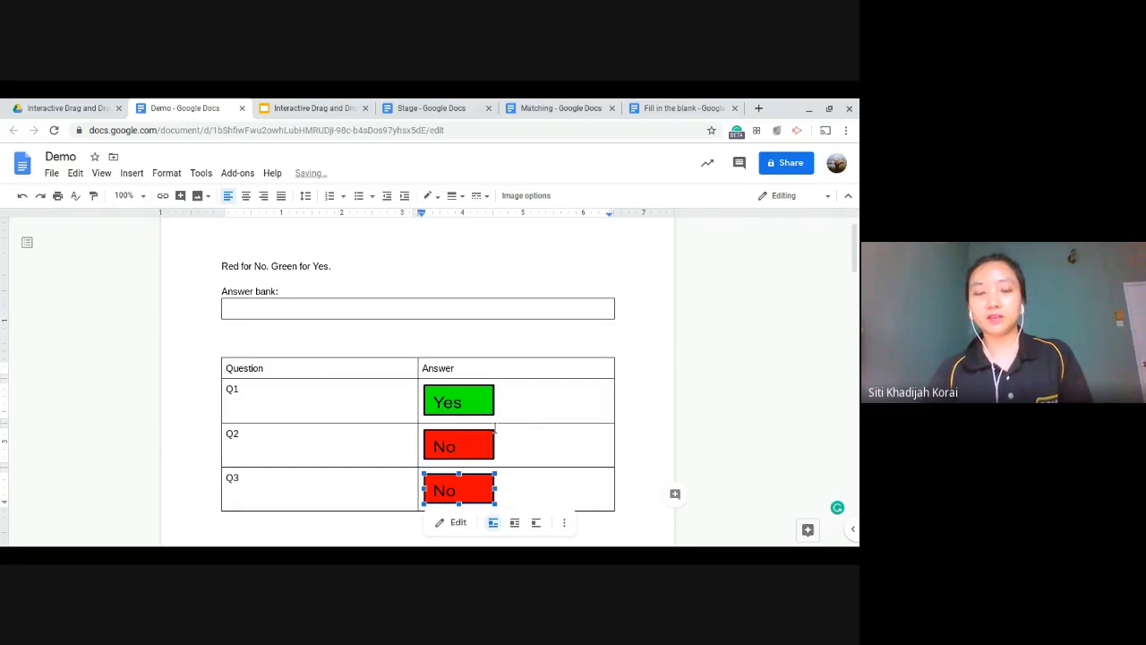
{"action": "left_click", "coordinate": [352, 402]}
Step: Switch to the Matching document and delete the "idioms" drawing from the "To fail to act as one has promised" row
{"action": "left_click", "coordinate": [556, 387]}
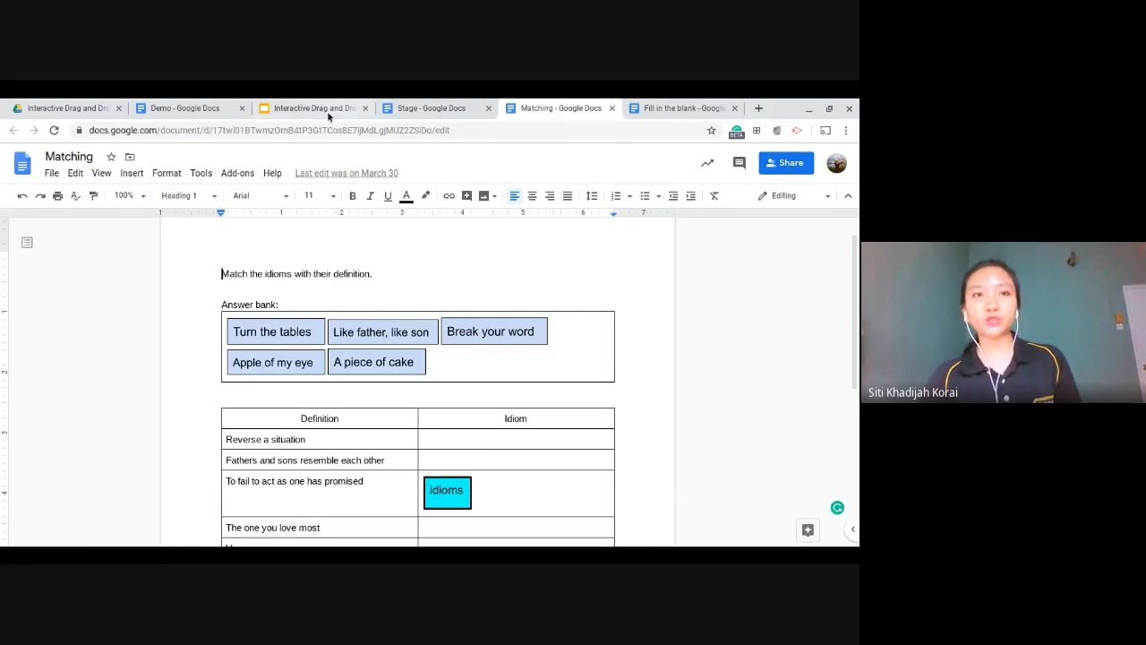
{"action": "left_click", "coordinate": [462, 498]}
{"action": "key", "text": "Delete"}
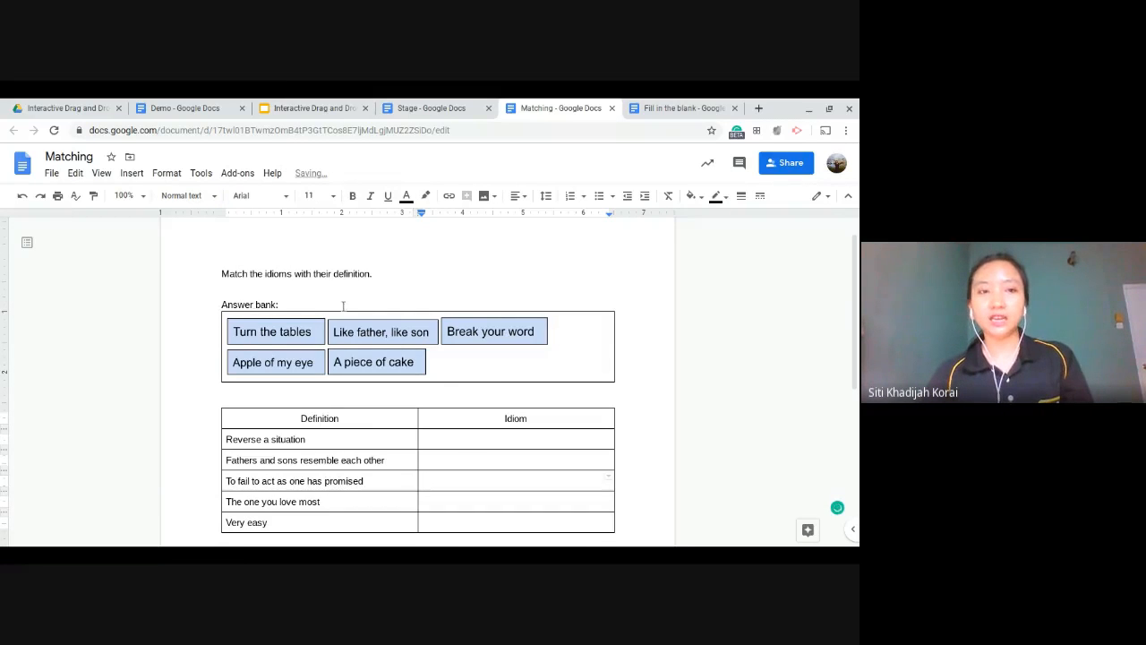
{"action": "scroll", "coordinate": [308, 268], "scroll_direction": "down", "scroll_amount": 1}
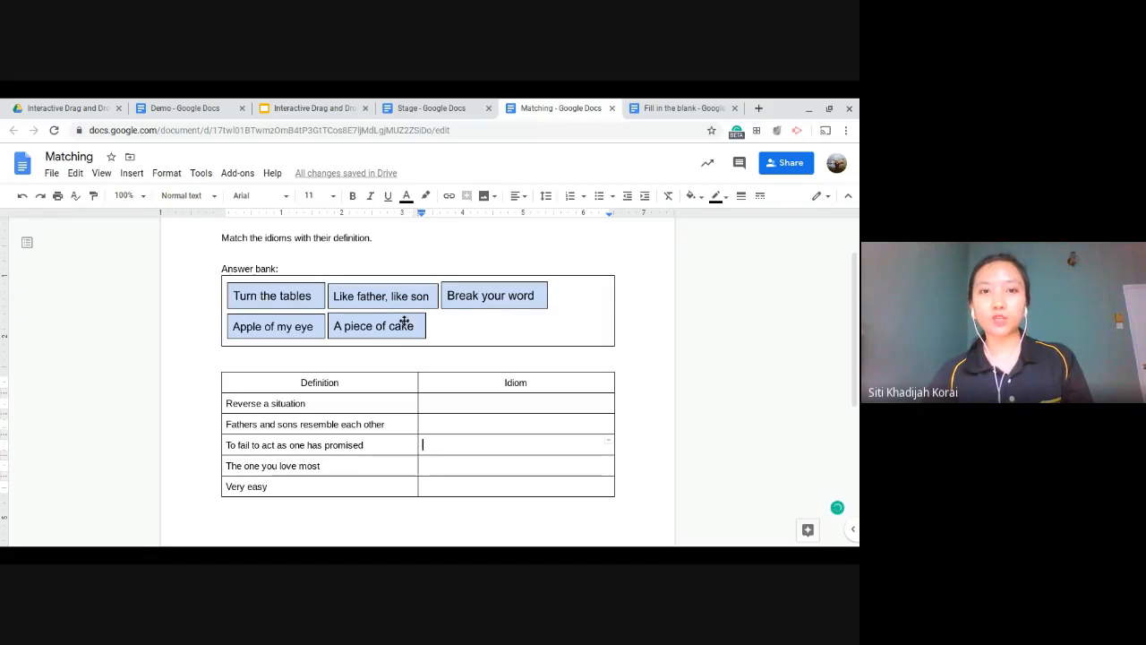
Step: Move "Turn the tables" to the idiom cell for "Reverse a situation" and "Like father, like son" to "Fathers and sons resemble each other"
{"action": "left_click", "coordinate": [460, 403]}
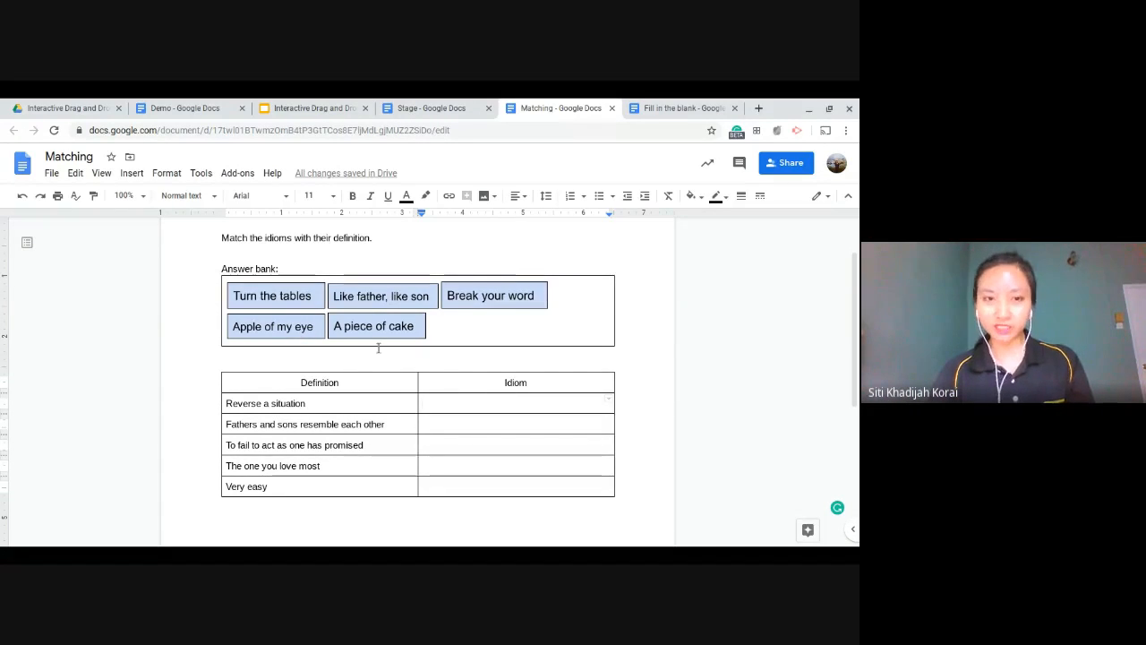
{"action": "left_click", "coordinate": [251, 299]}
{"action": "left_click_drag", "start_coordinate": [431, 413], "coordinate": [436, 400]}
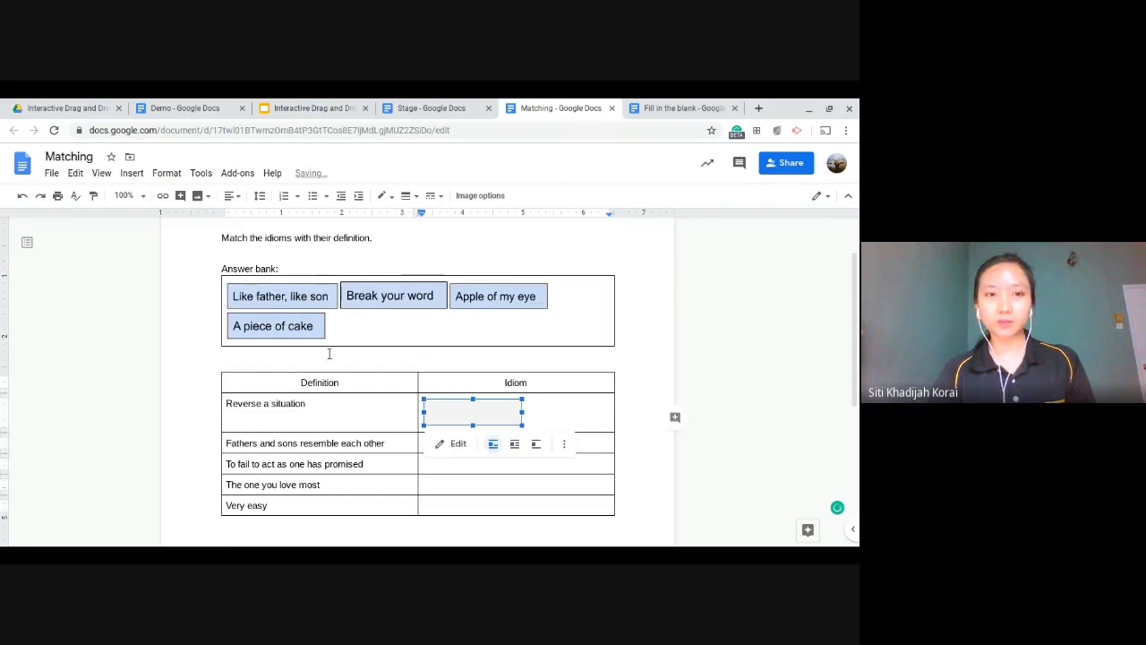
{"action": "left_click", "coordinate": [386, 445]}
{"action": "left_click_drag", "start_coordinate": [287, 296], "coordinate": [424, 446]}
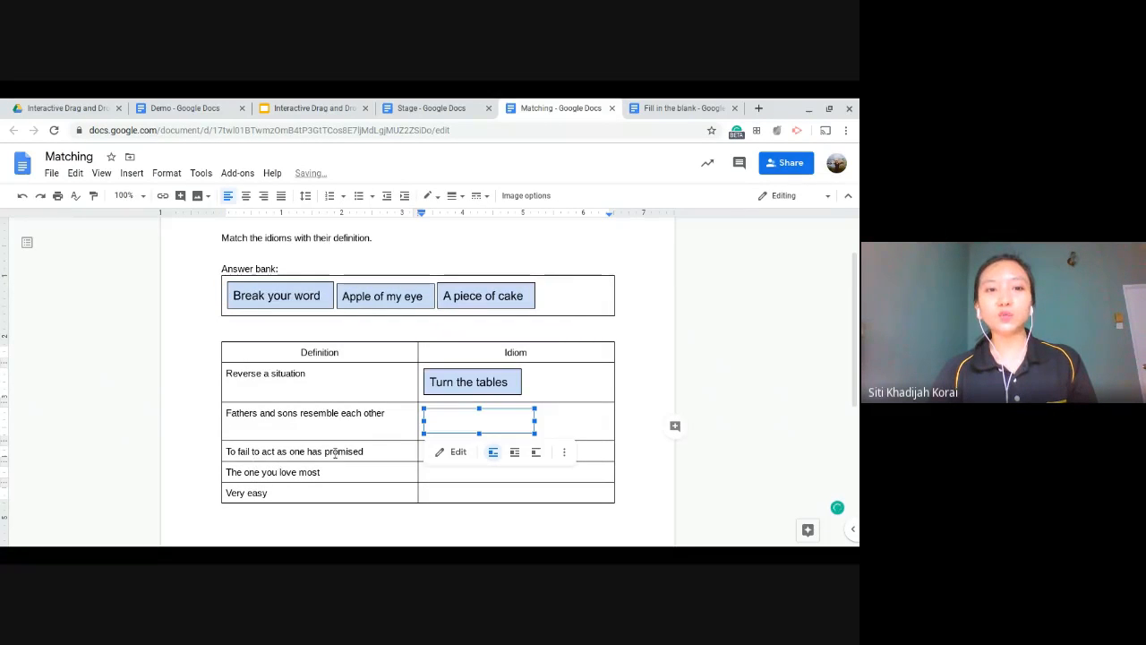
Step: Move "Break your word" to the idiom cell for "To fail to act as one has promised" and "Apple of my eye" to "The one you love most"
{"action": "left_click", "coordinate": [373, 449]}
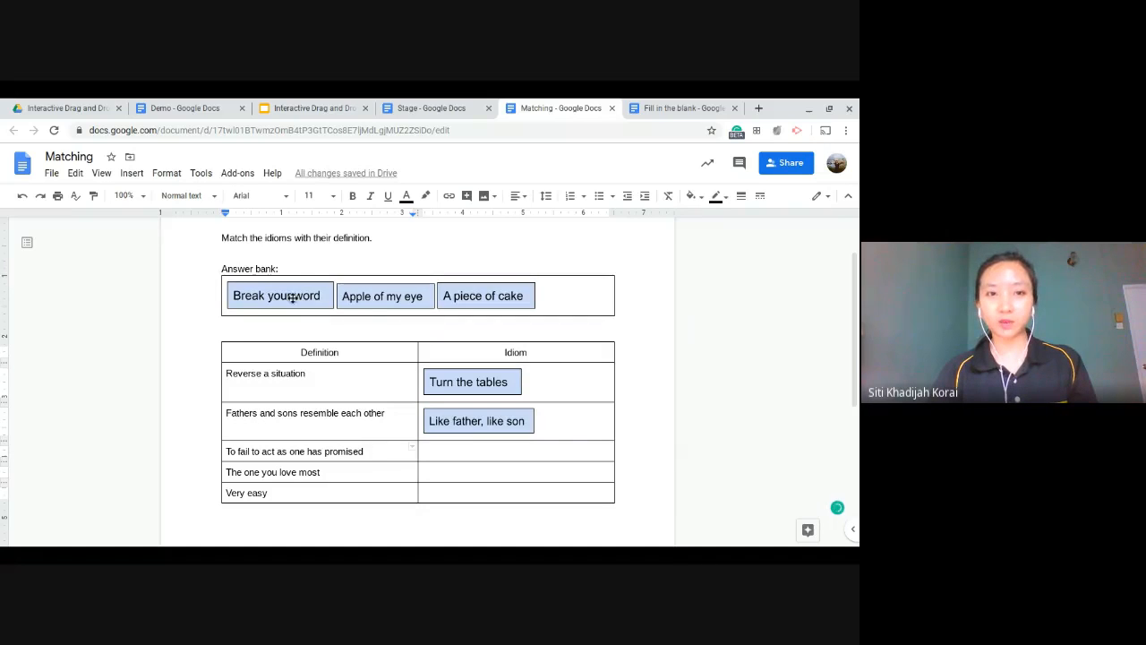
{"action": "mouse_move", "coordinate": [293, 298]}
{"action": "left_mouse_down"}
{"action": "mouse_move", "coordinate": [443, 460]}
{"action": "mouse_move", "coordinate": [430, 453]}
{"action": "left_mouse_up"}
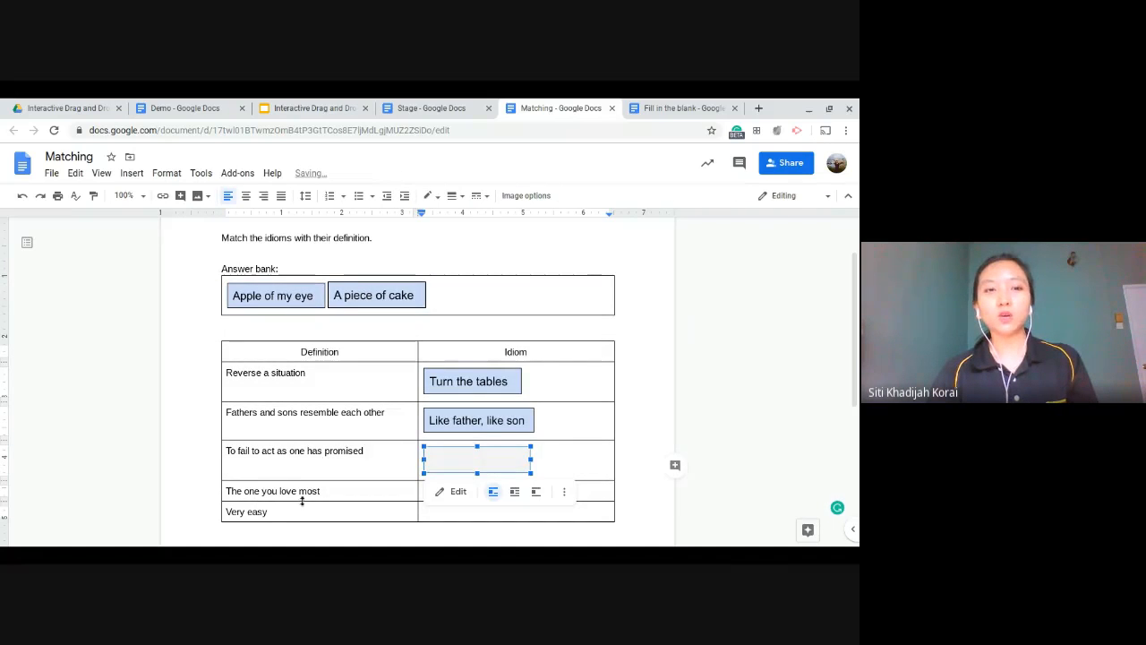
{"action": "left_click", "coordinate": [340, 491]}
{"action": "left_click", "coordinate": [288, 295]}
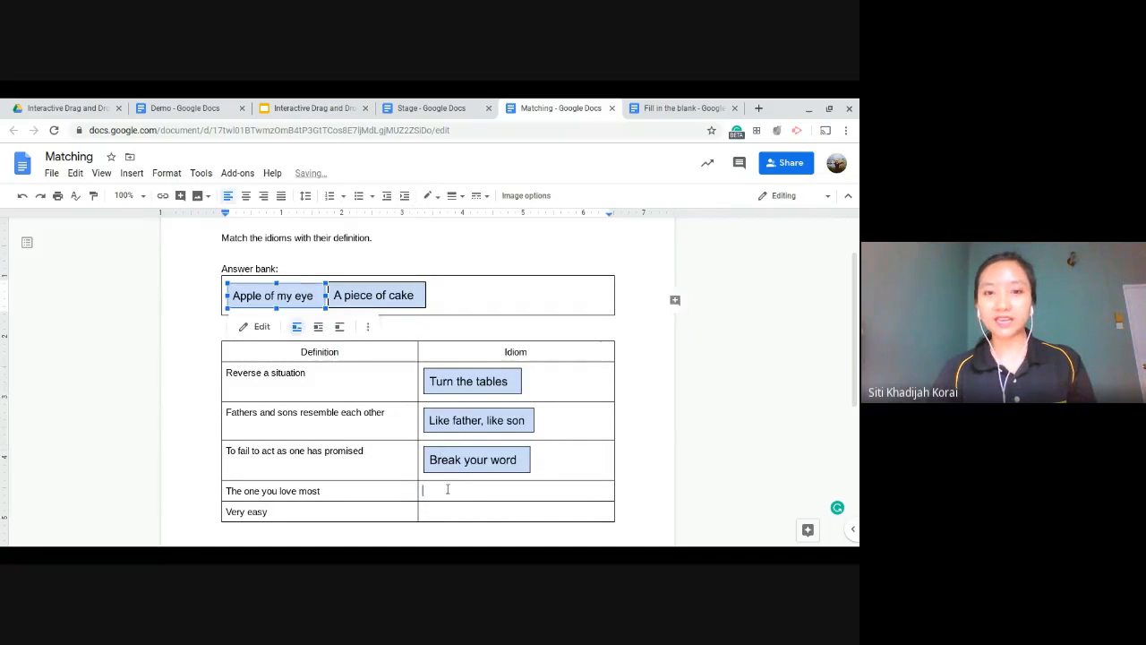
{"action": "left_click_drag", "start_coordinate": [227, 295], "coordinate": [430, 498]}
Step: Move "A piece of cake" from the answer bank to the idiom cell for "Very easy"
{"action": "left_click", "coordinate": [304, 524]}
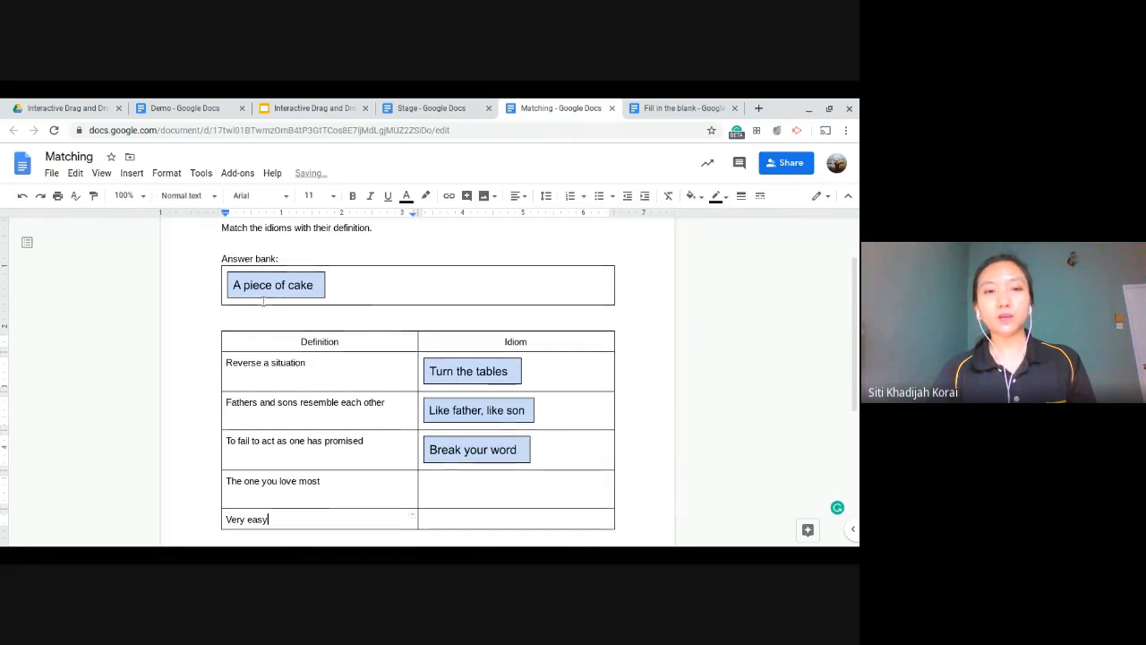
{"action": "left_click", "coordinate": [271, 284]}
{"action": "left_click_drag", "start_coordinate": [431, 518], "coordinate": [434, 521]}
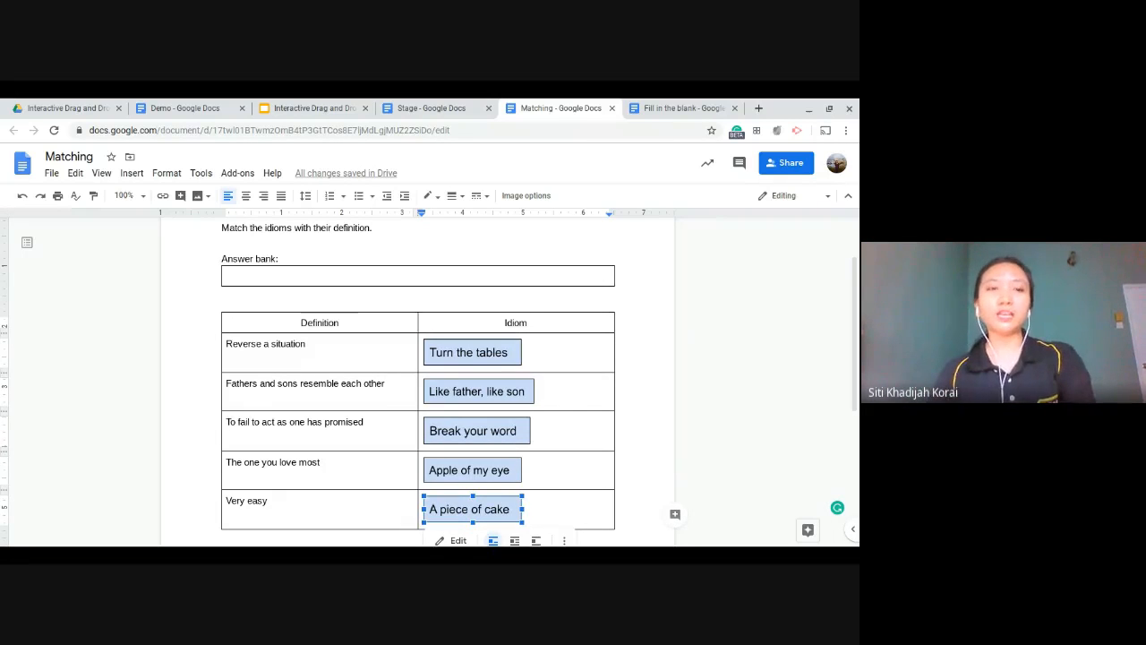
Step: Switch to the Interactive Drag and Drop Quizzes presentation and present it from slide 23, "Fill In The Blanks"
{"action": "left_click", "coordinate": [309, 107]}
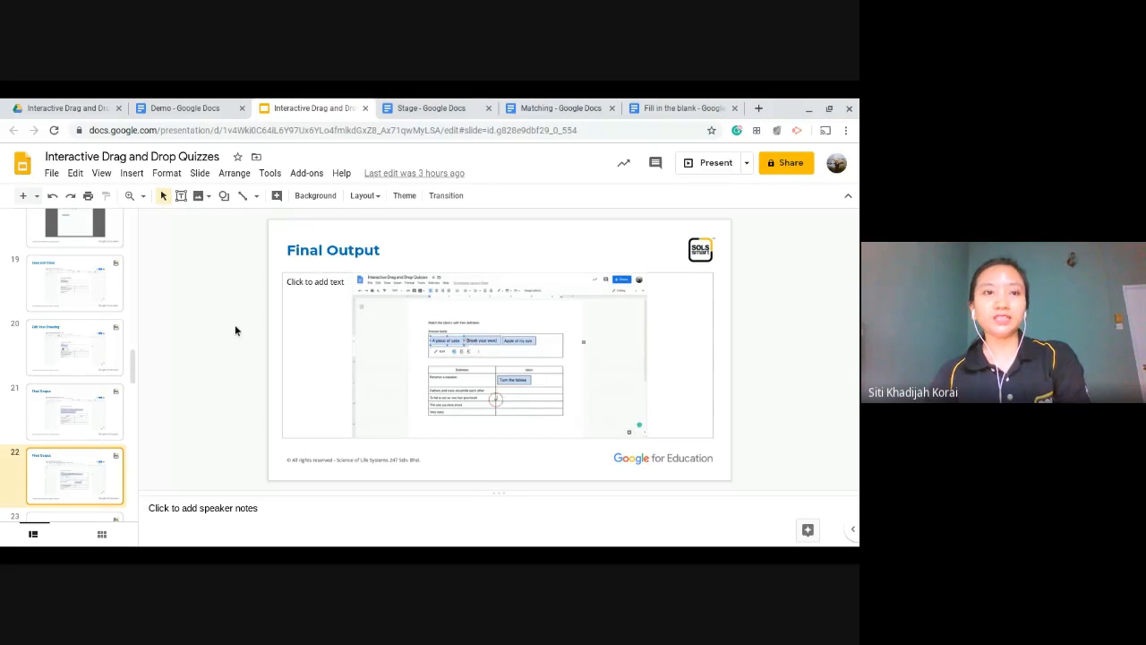
{"action": "scroll", "coordinate": [66, 452], "scroll_direction": "down", "scroll_amount": 2}
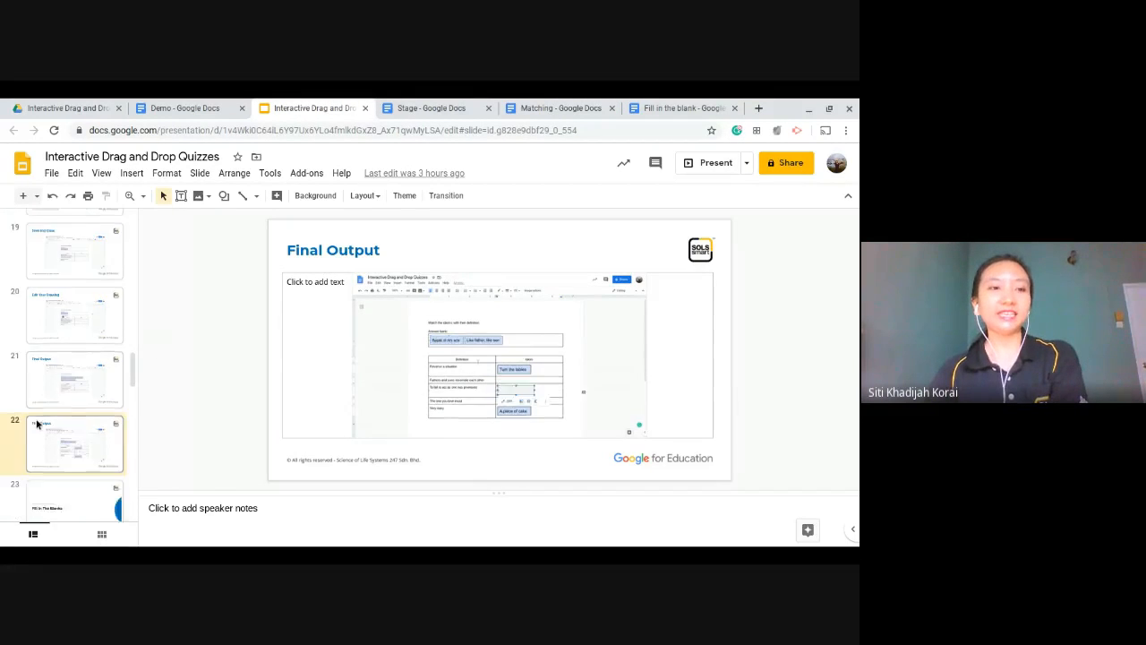
{"action": "left_click", "coordinate": [65, 459]}
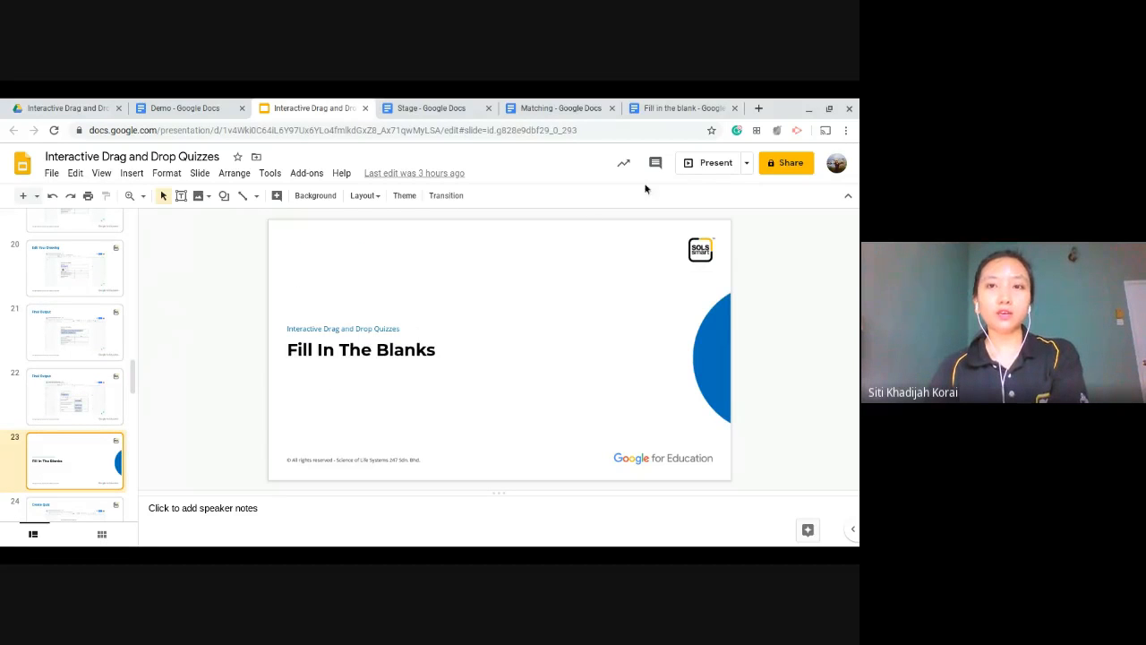
{"action": "left_click", "coordinate": [715, 162]}
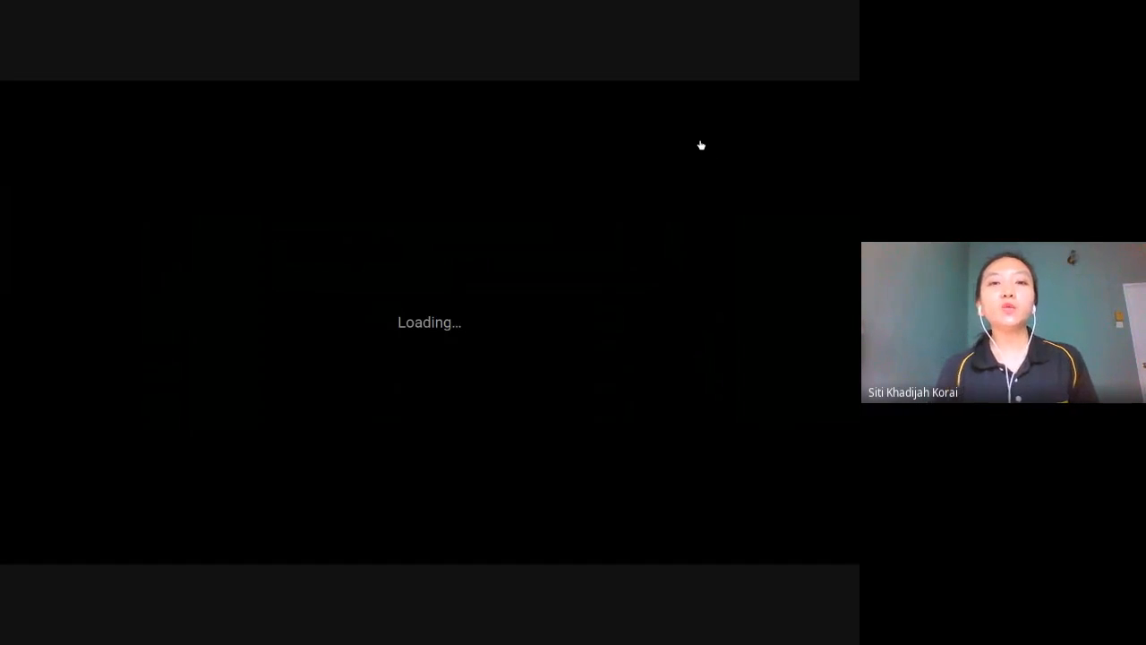
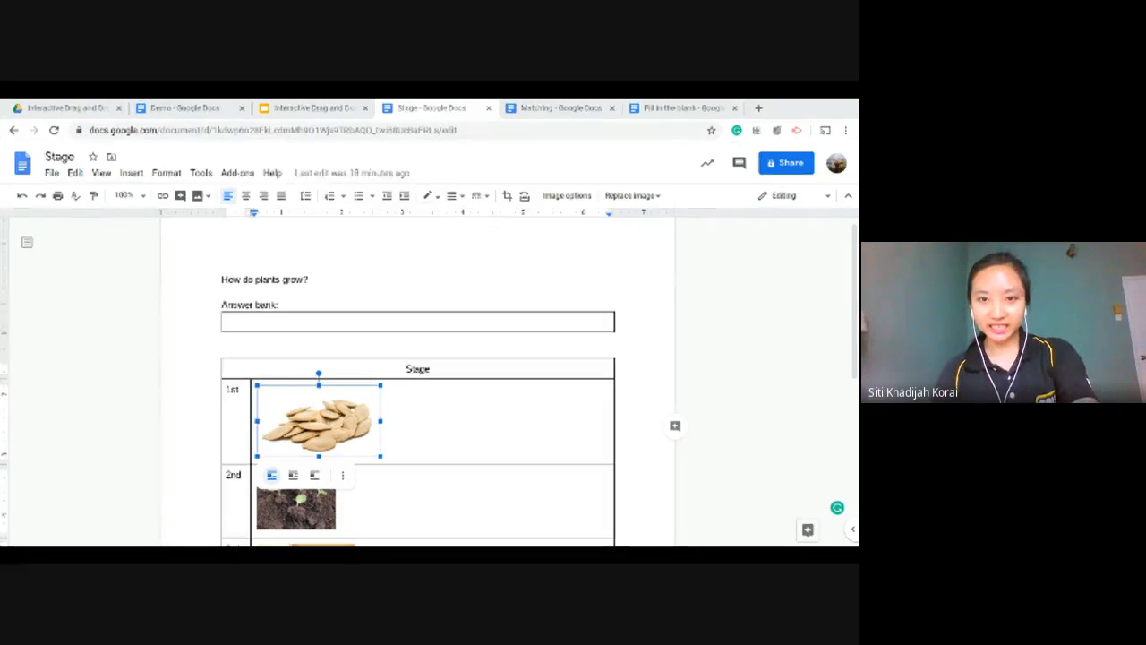
Step: Switch to the Matching document with the idiom quiz
{"action": "left_click", "coordinate": [555, 105]}
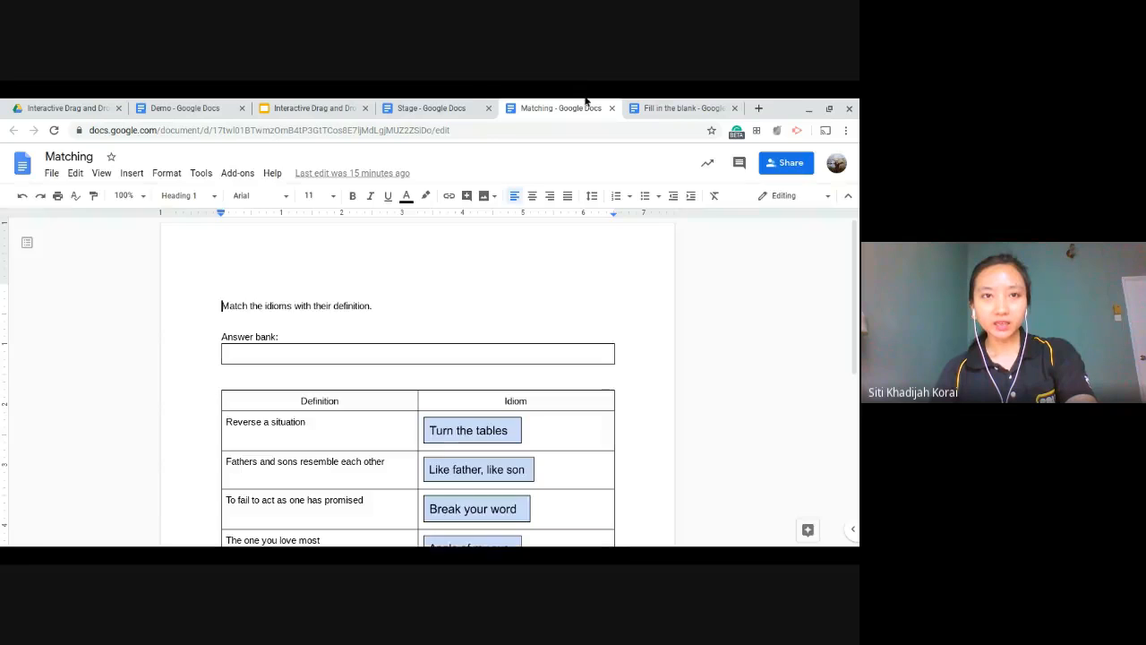
Step: Look through the Drive drawings available for insertion into the Matching document's answer bank, and close the selection without inserting one
{"action": "left_click", "coordinate": [480, 428]}
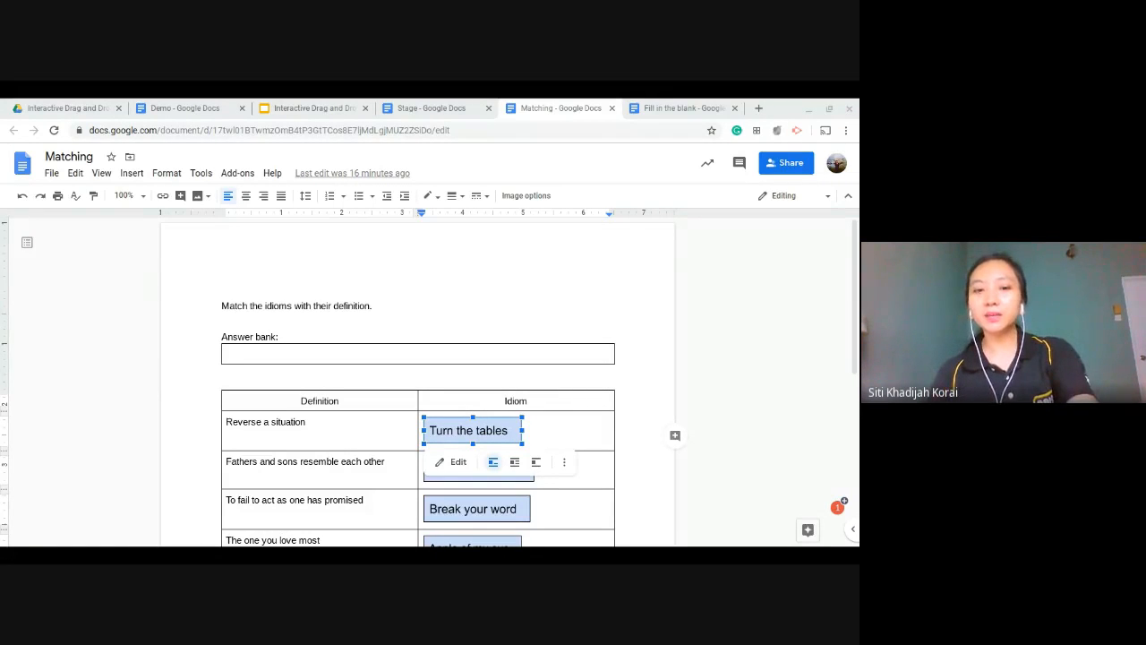
{"action": "left_click", "coordinate": [567, 113]}
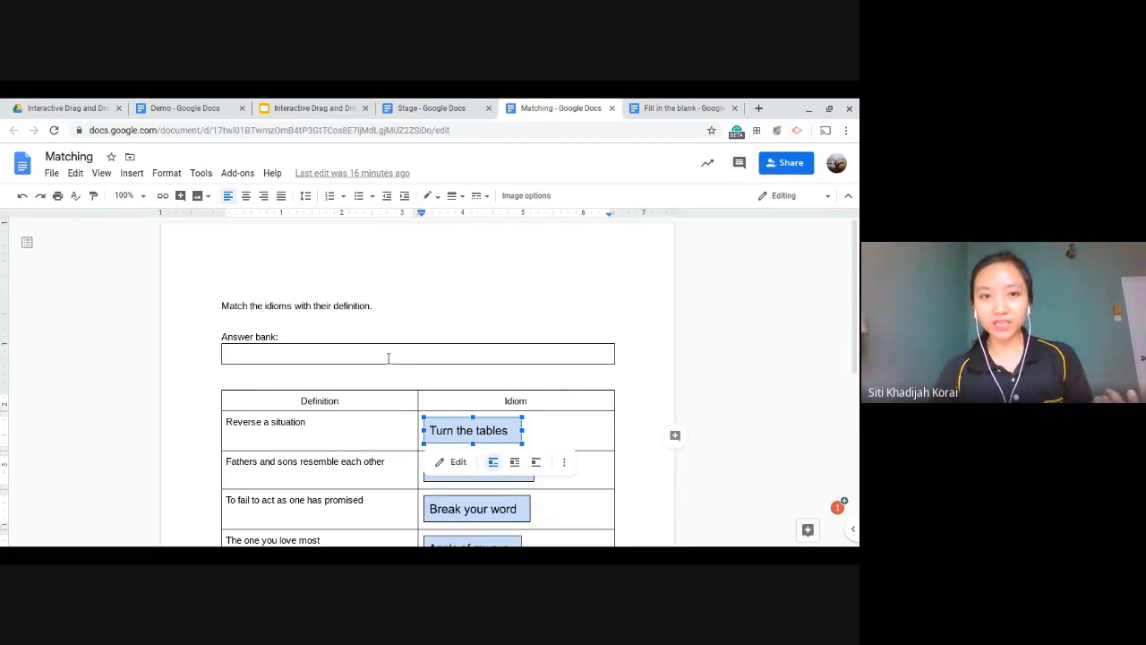
{"action": "left_click", "coordinate": [259, 248]}
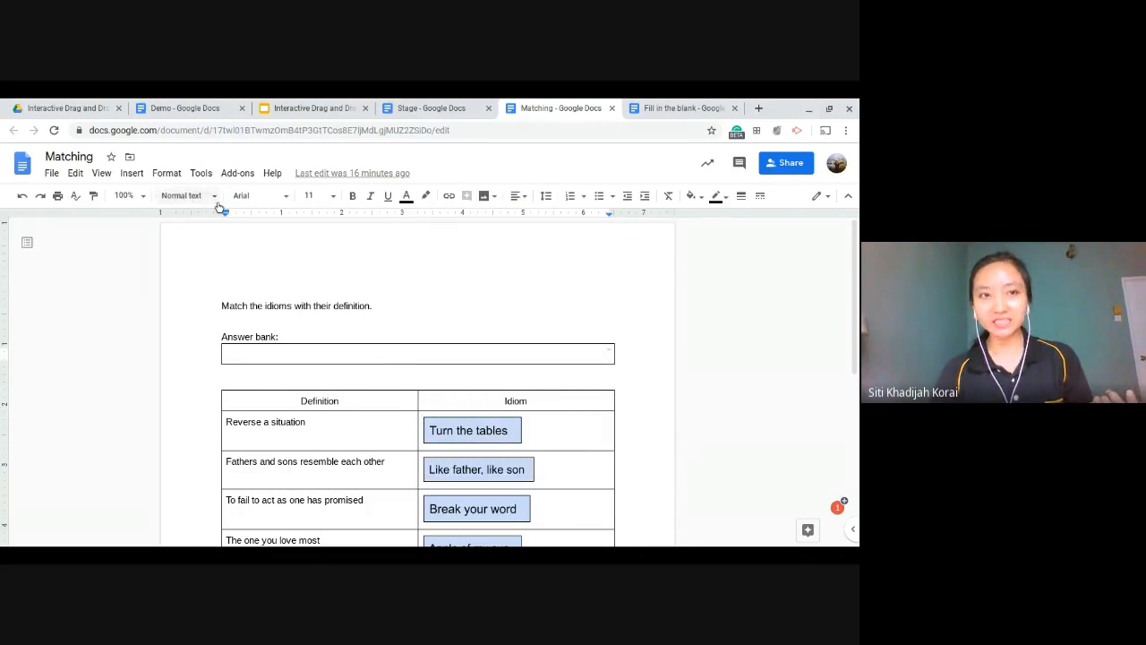
{"action": "left_click", "coordinate": [132, 173]}
{"action": "mouse_move", "coordinate": [237, 237]}
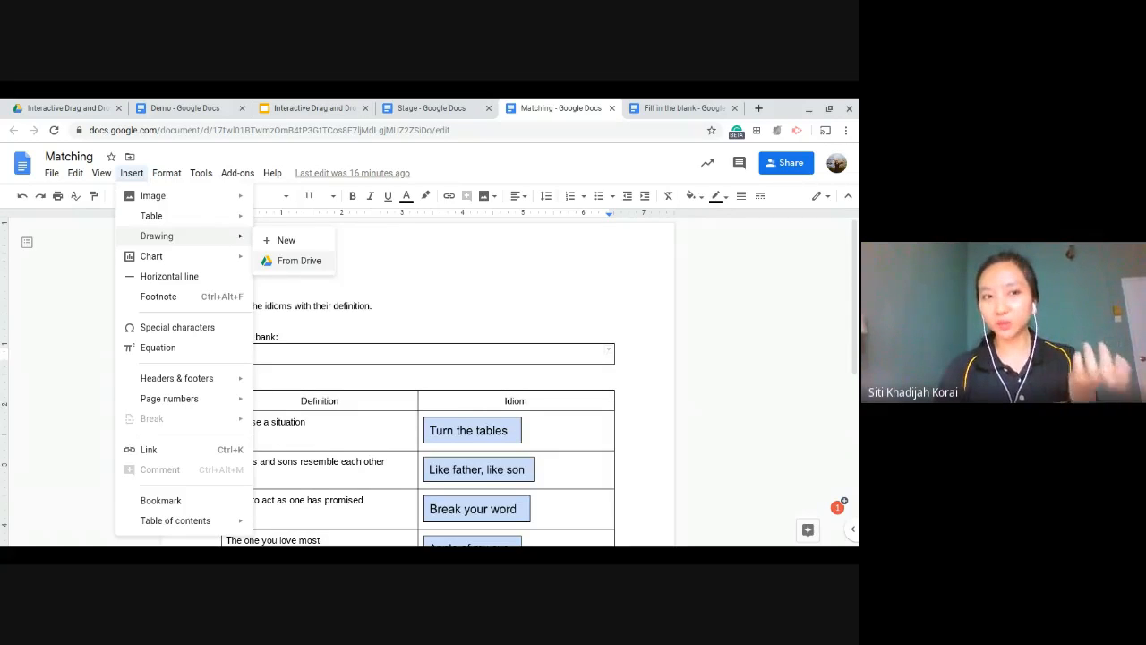
{"action": "left_click", "coordinate": [307, 263]}
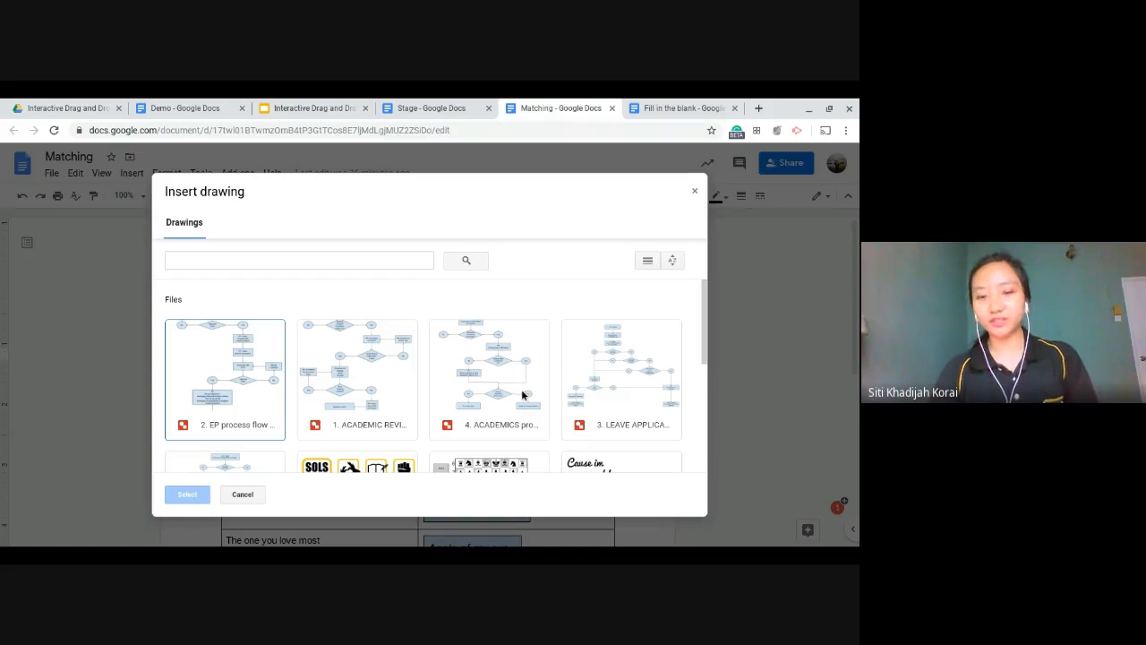
{"action": "key", "text": "alt+Tab"}
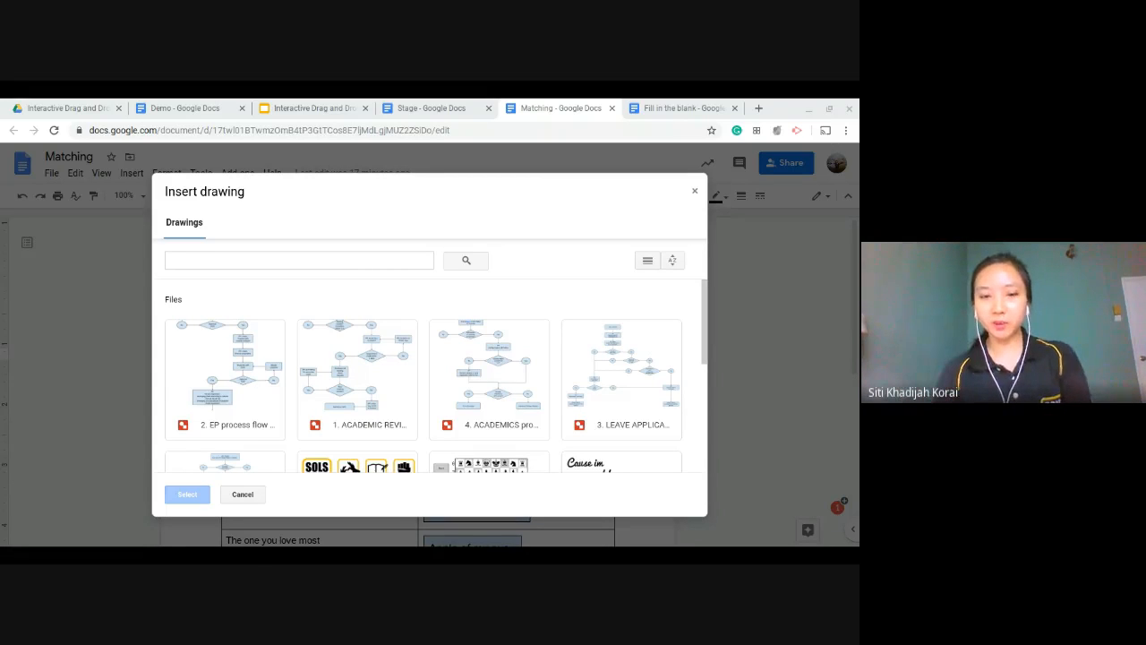
{"action": "key", "text": "alt+Tab"}
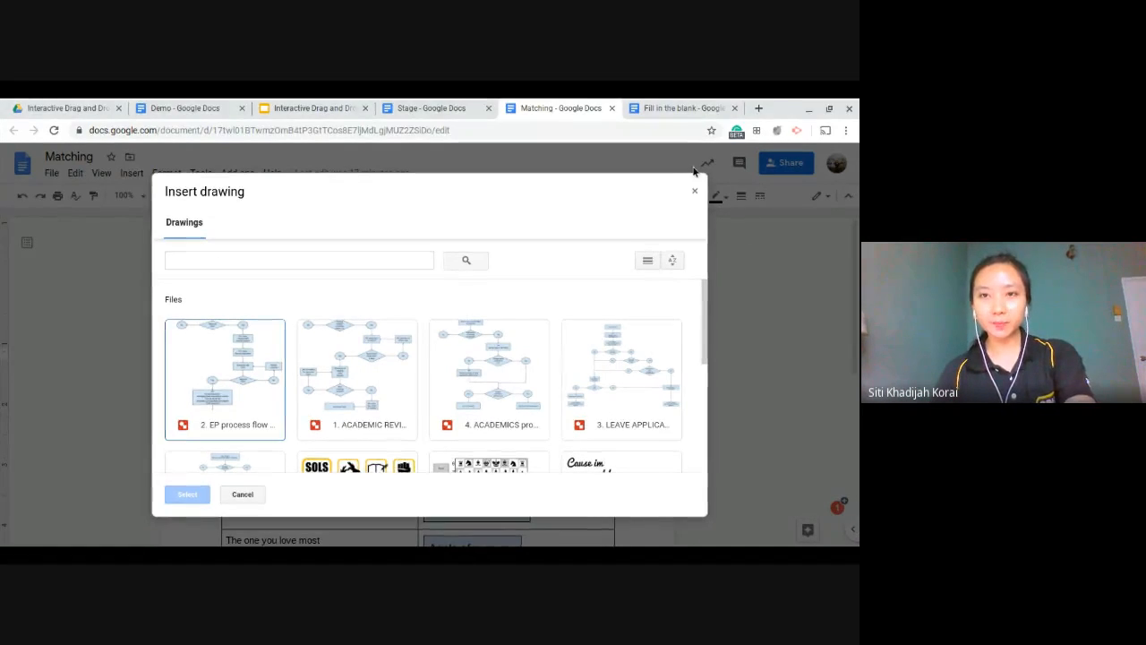
{"action": "left_click", "coordinate": [693, 195]}
{"action": "left_click", "coordinate": [135, 174]}
{"action": "key", "text": "Right"}
{"action": "mouse_move", "coordinate": [136, 177]}
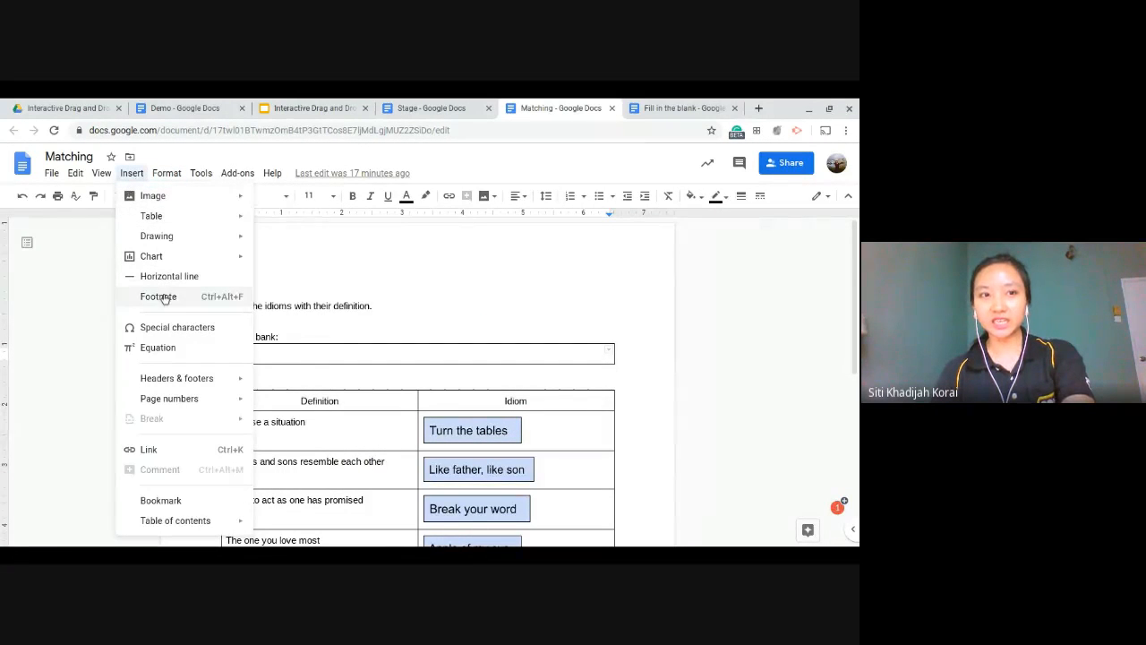
{"action": "mouse_move", "coordinate": [183, 238]}
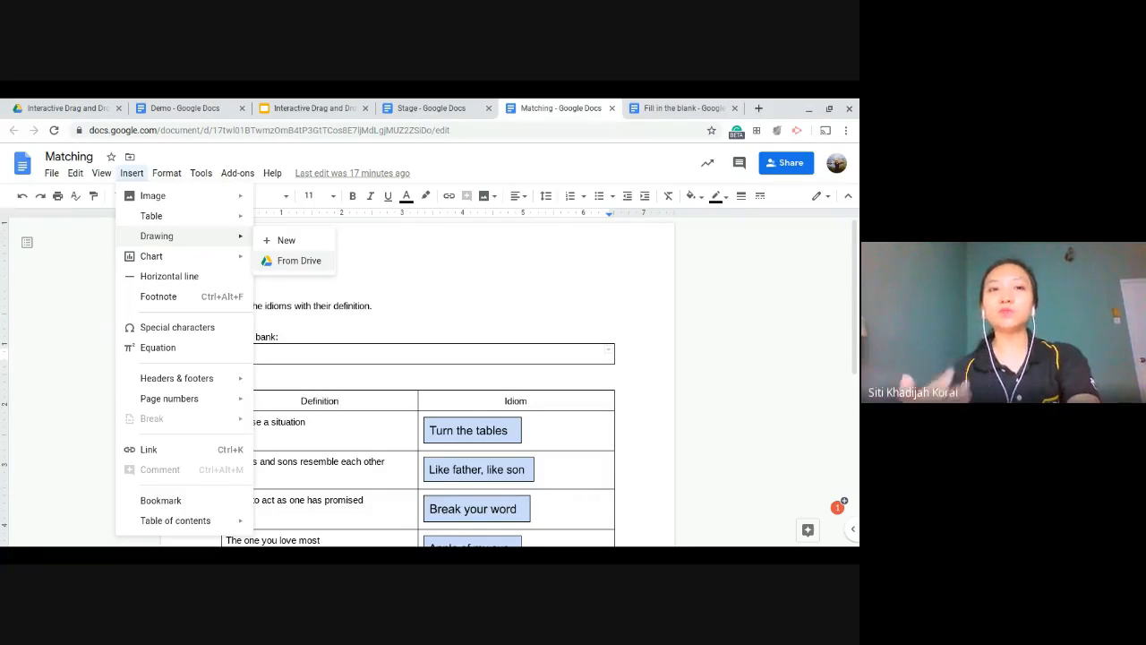
{"action": "key", "text": "Escape"}
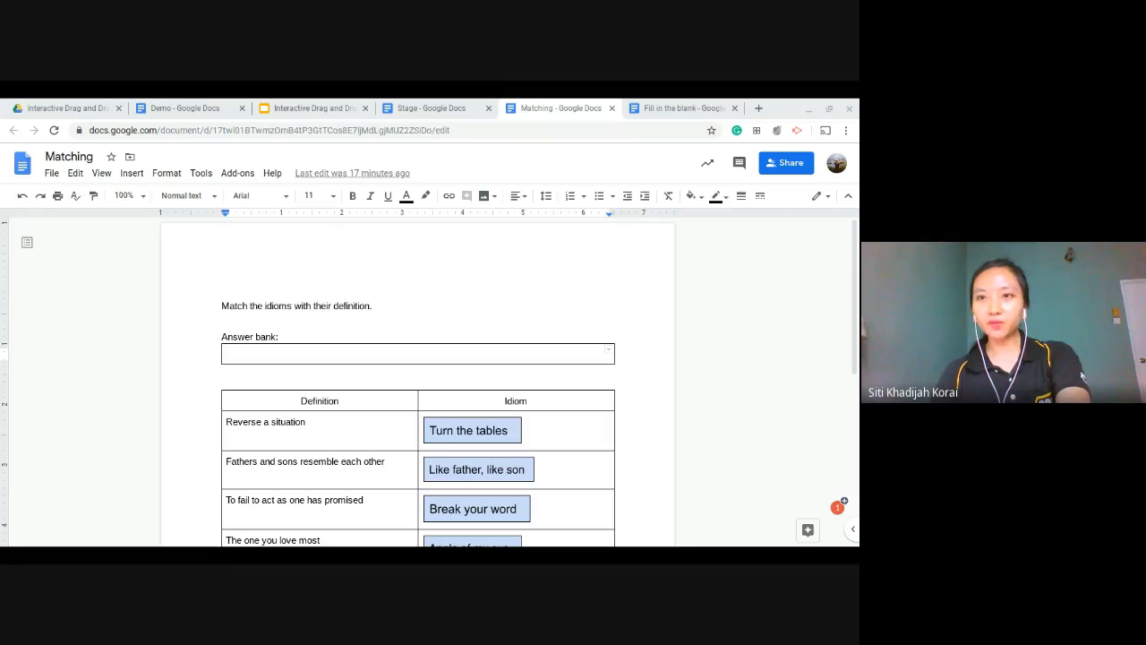
{"action": "key", "text": "alt+Tab"}
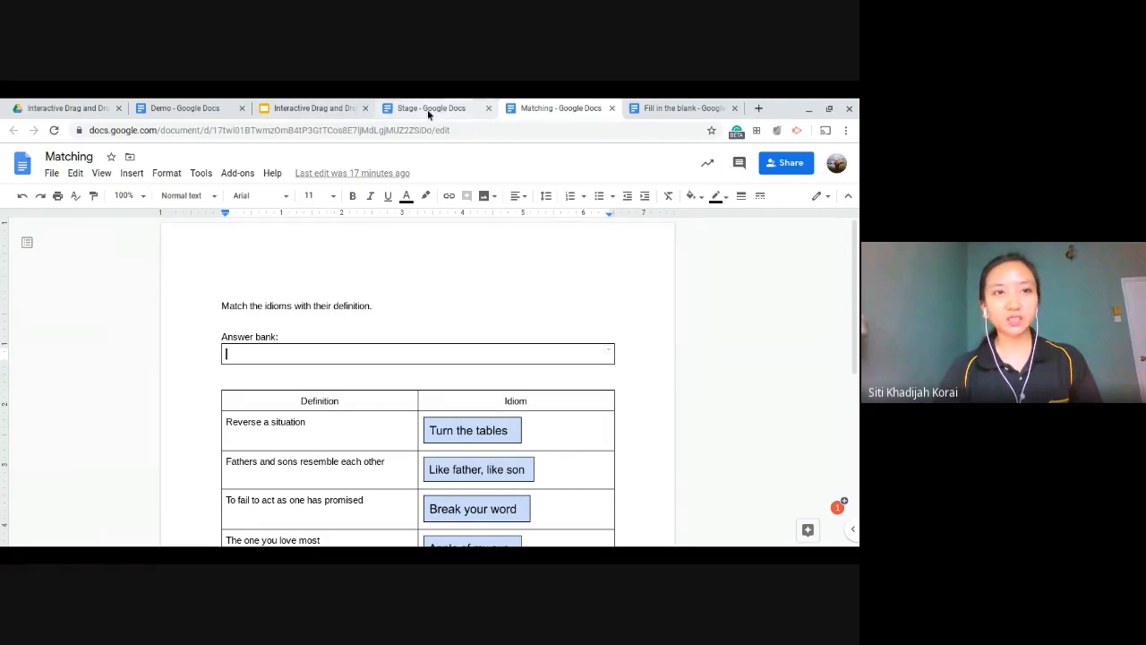
Step: Switch to Google Drive and create a new Google Drawings file in the Interactive Drag and Drop Quizzes folder
{"action": "left_click", "coordinate": [79, 104]}
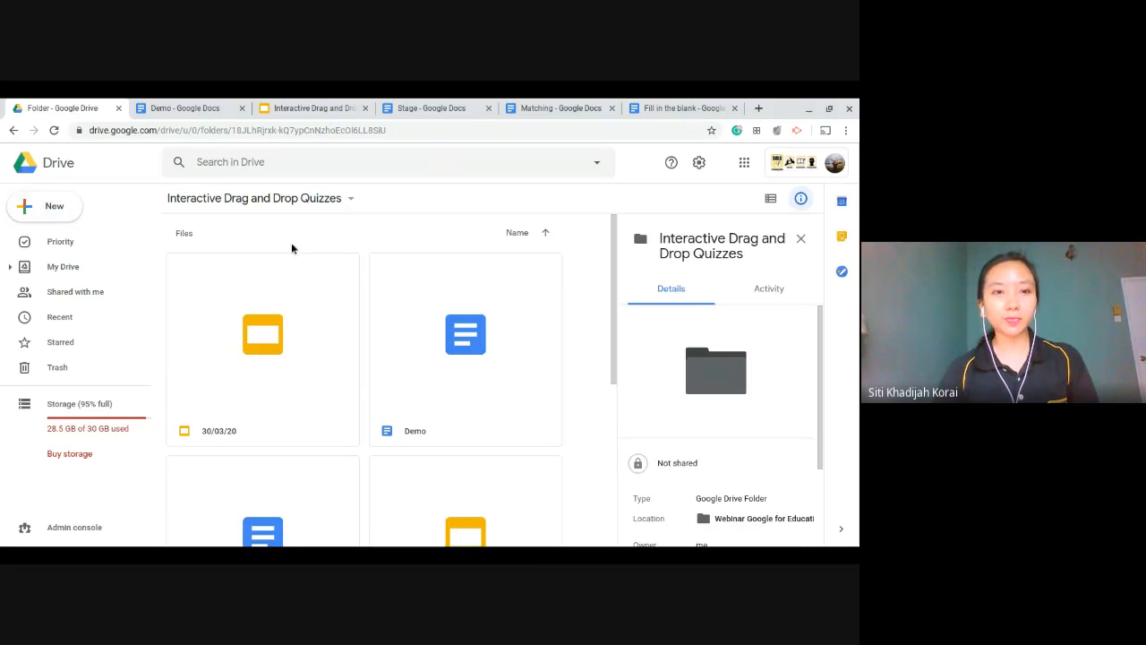
{"action": "left_click", "coordinate": [39, 211]}
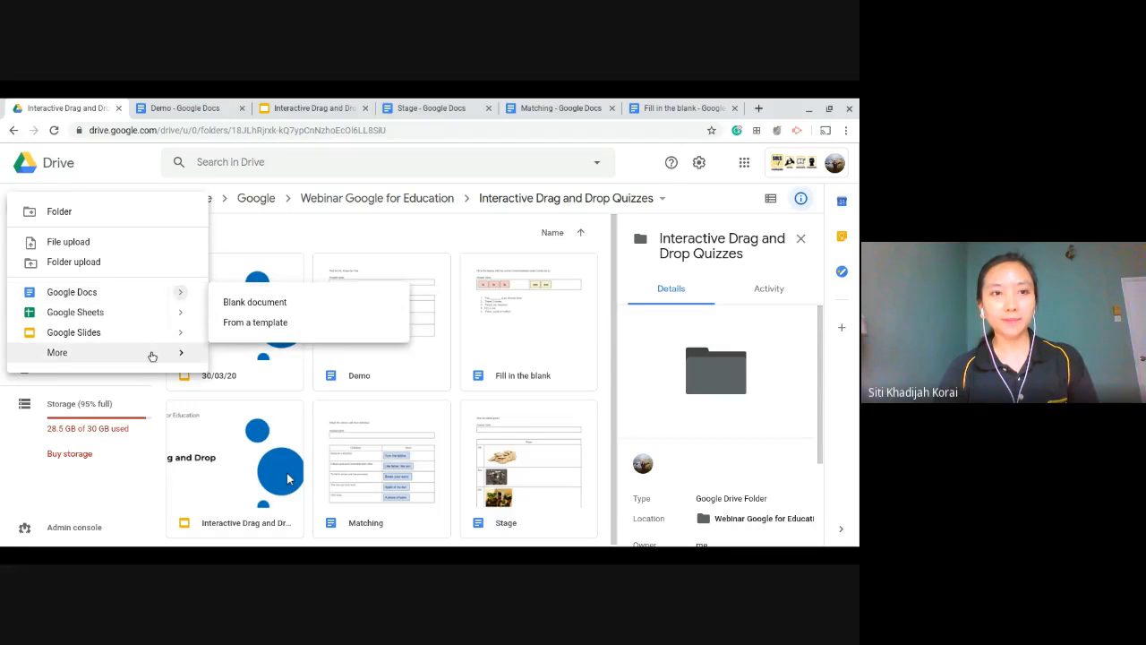
{"action": "mouse_move", "coordinate": [169, 353]}
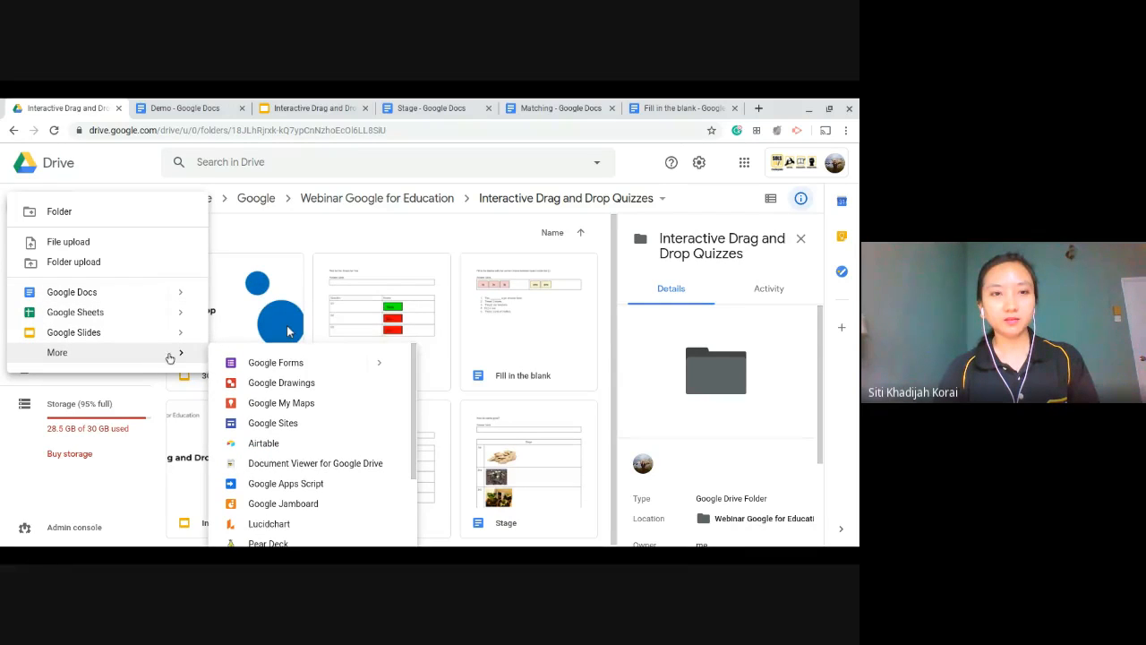
{"action": "left_click", "coordinate": [291, 383]}
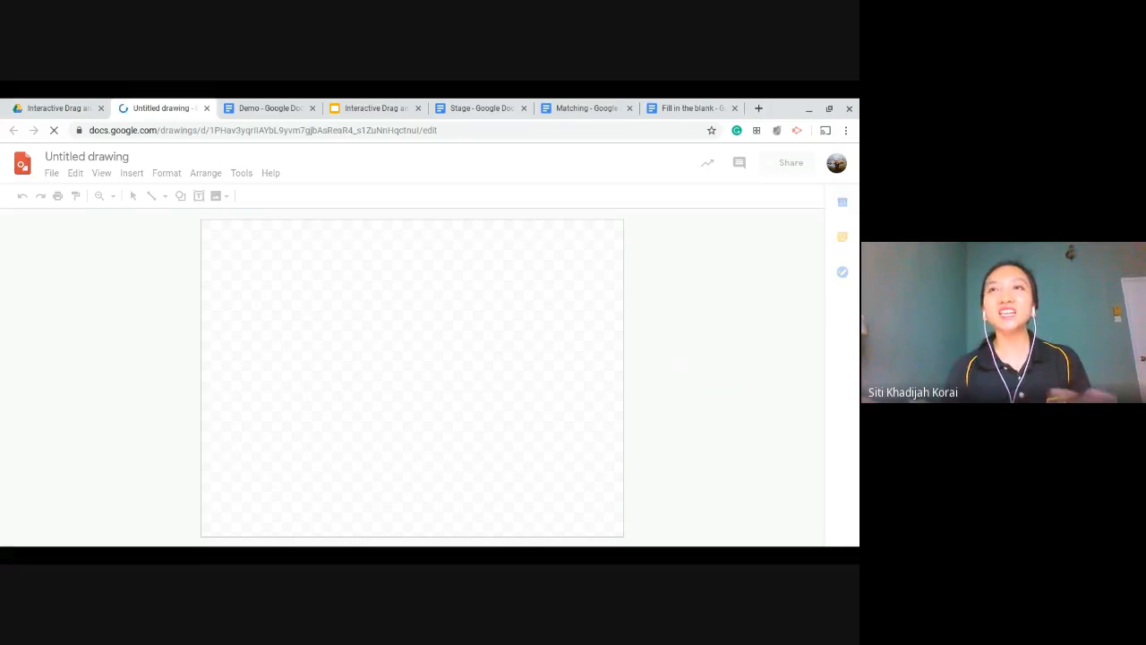
{"action": "left_click", "coordinate": [244, 107]}
{"action": "left_click", "coordinate": [367, 107]}
{"action": "left_click", "coordinate": [159, 107]}
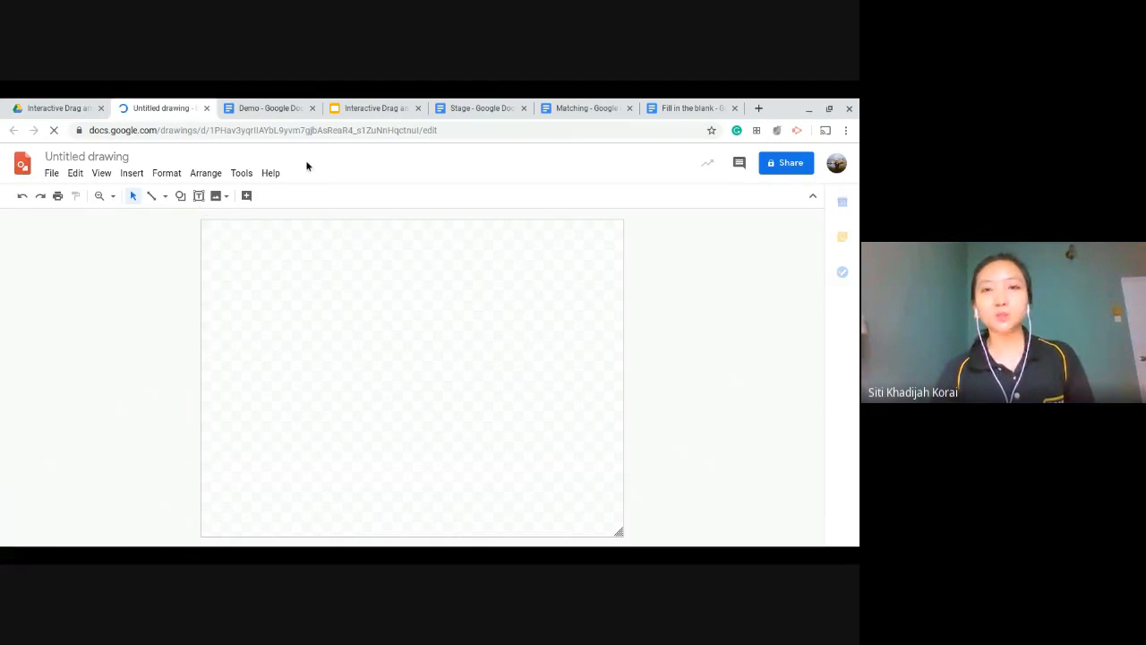
{"action": "left_click", "coordinate": [453, 108]}
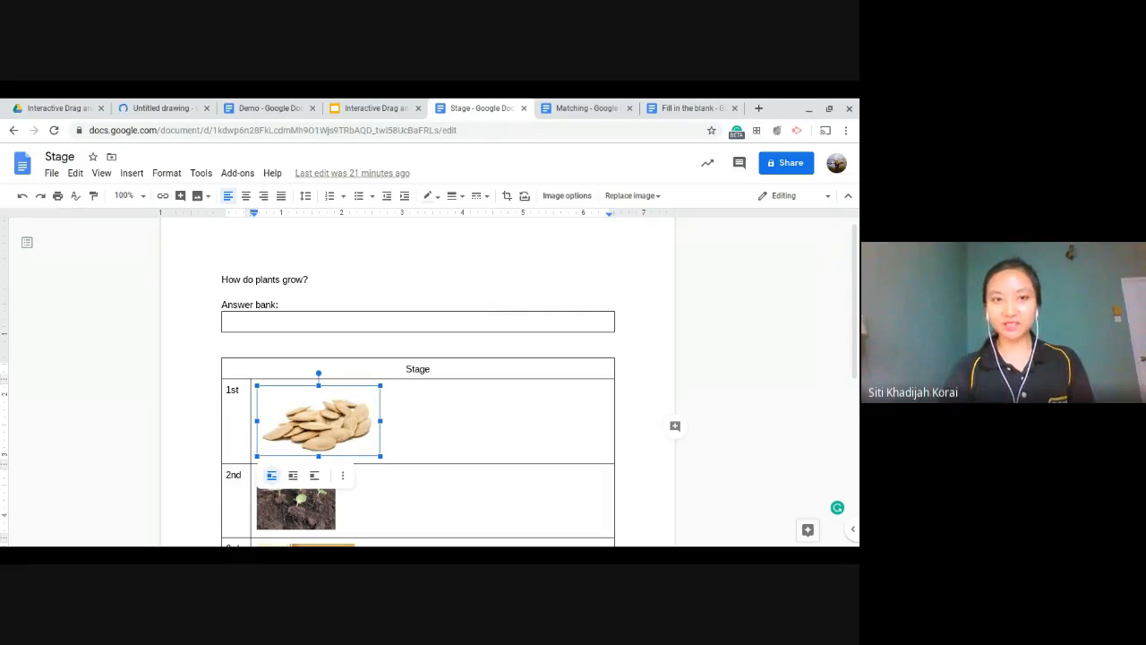
{"action": "left_click", "coordinate": [578, 105]}
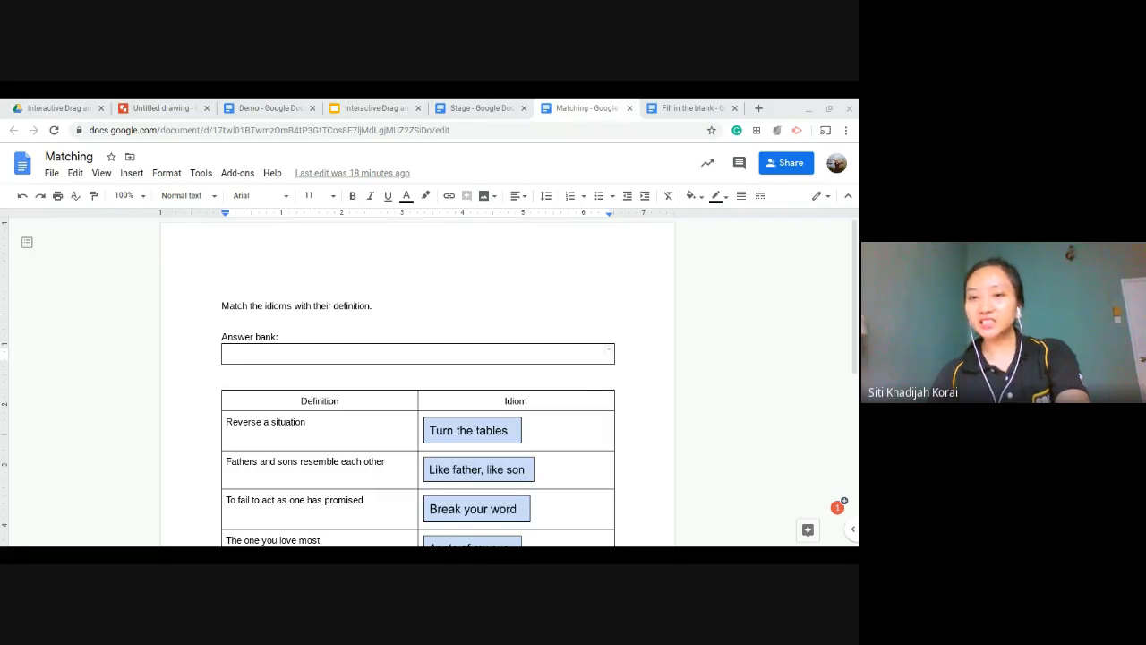
{"action": "left_click", "coordinate": [157, 108]}
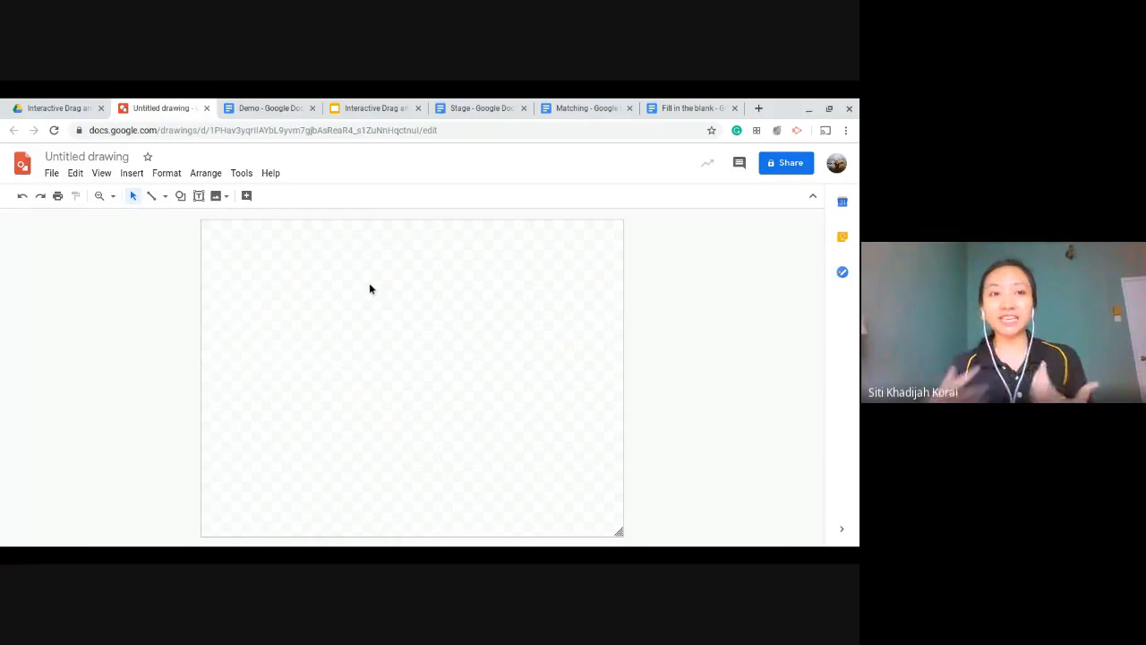
{"action": "left_click", "coordinate": [45, 108]}
{"action": "left_click", "coordinate": [40, 206]}
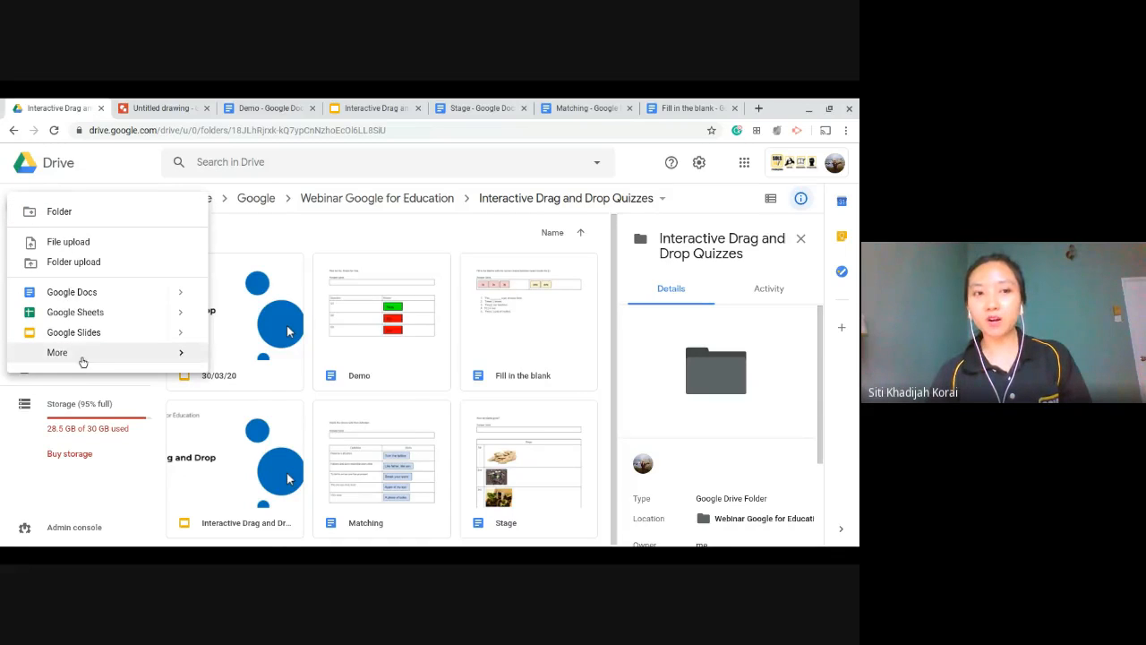
{"action": "mouse_move", "coordinate": [82, 358]}
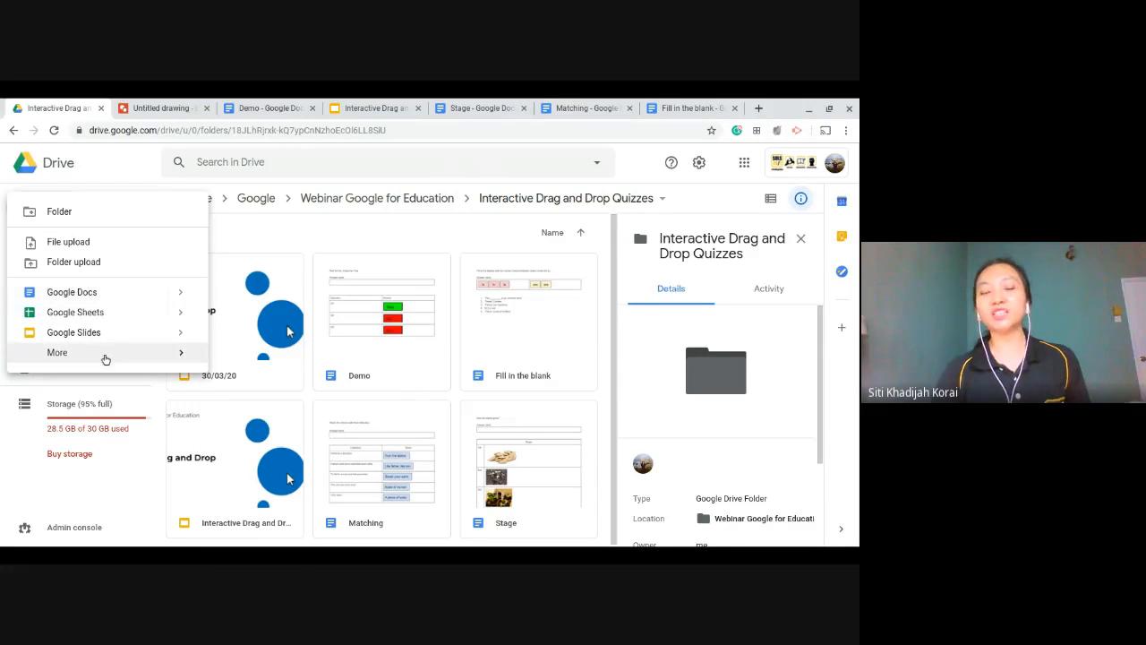
{"action": "mouse_move", "coordinate": [126, 354]}
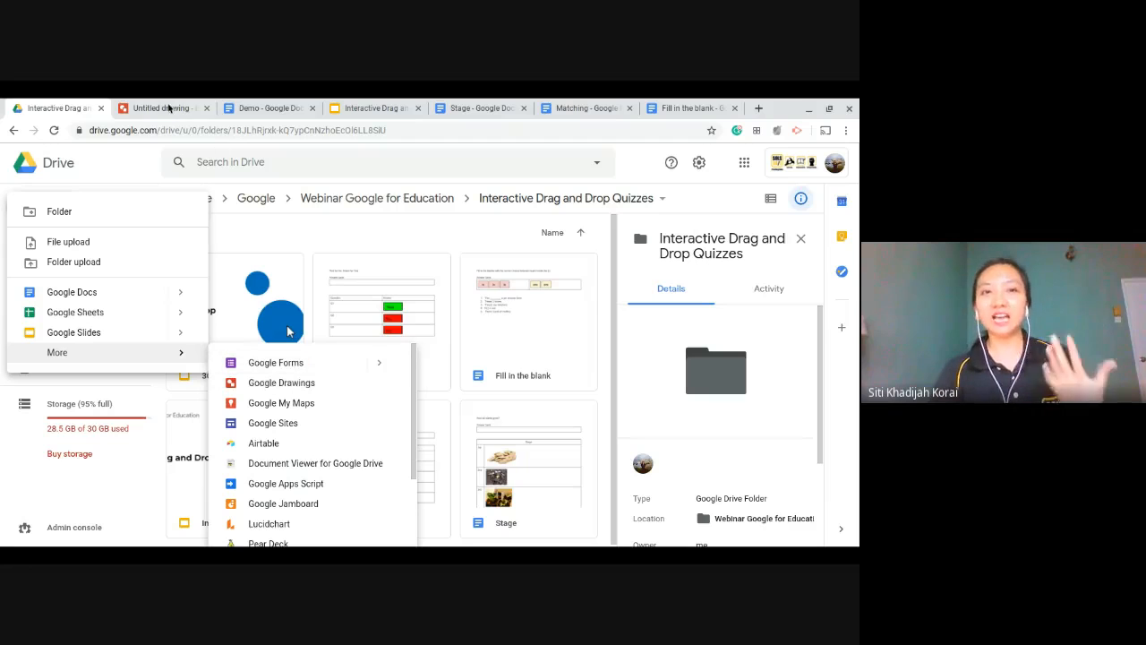
Step: Switch to the untitled drawing and add a wide text box reading "HELLO" in the middle of the canvas
{"action": "left_click", "coordinate": [148, 101]}
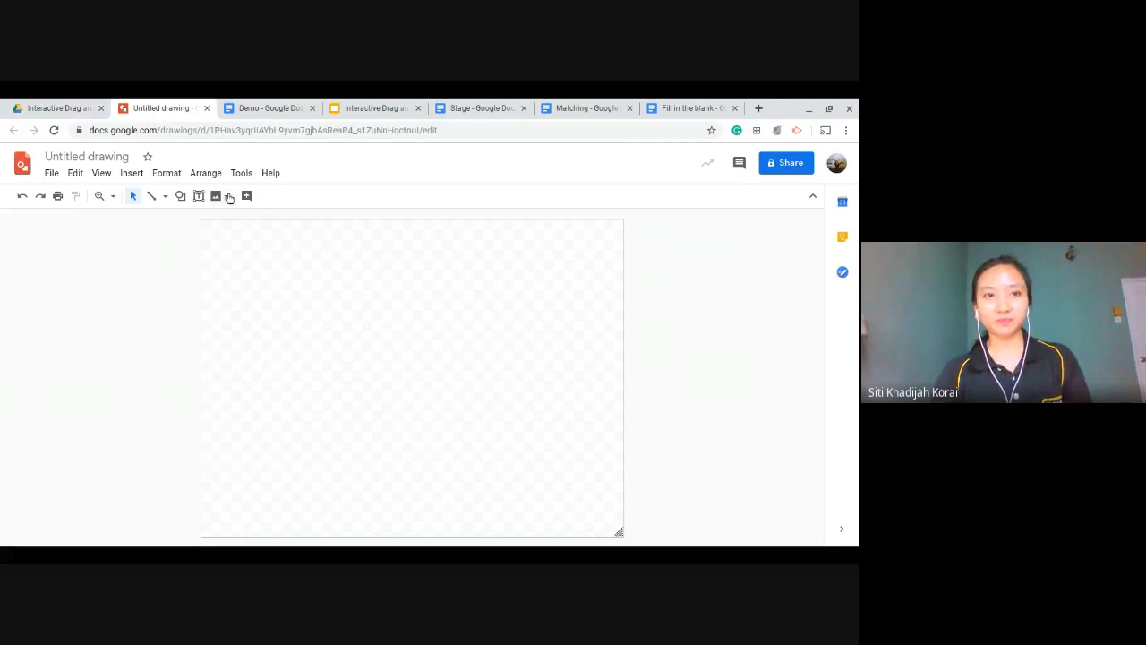
{"action": "left_click", "coordinate": [219, 195]}
{"action": "left_click", "coordinate": [159, 256]}
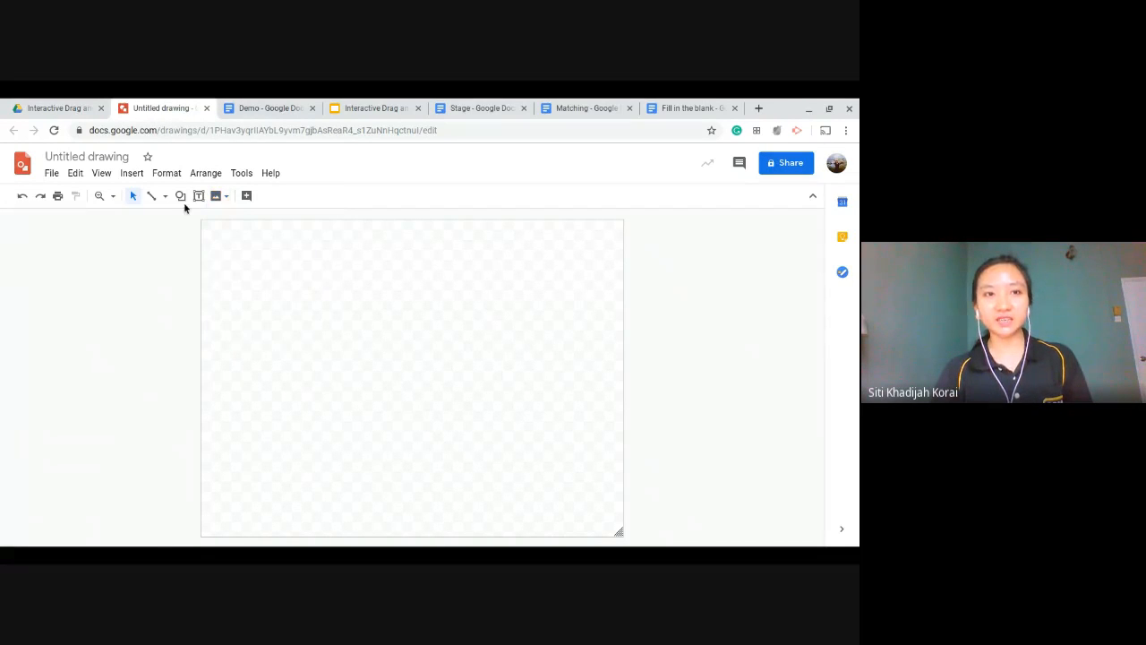
{"action": "left_click", "coordinate": [199, 195]}
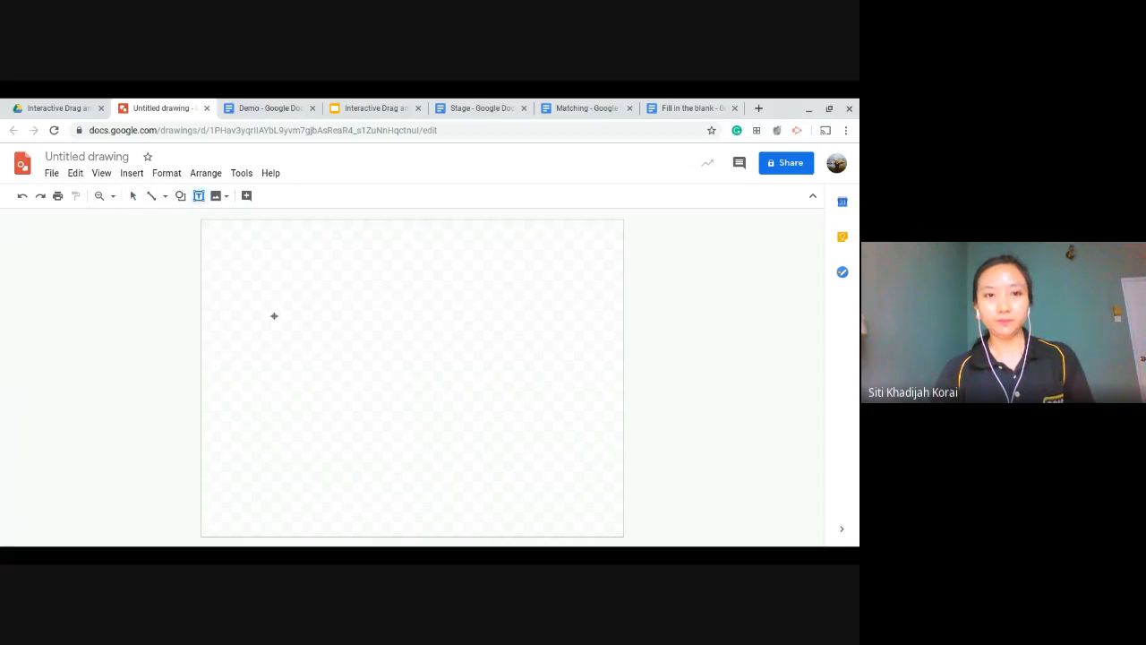
{"action": "left_click_drag", "start_coordinate": [274, 315], "coordinate": [613, 356]}
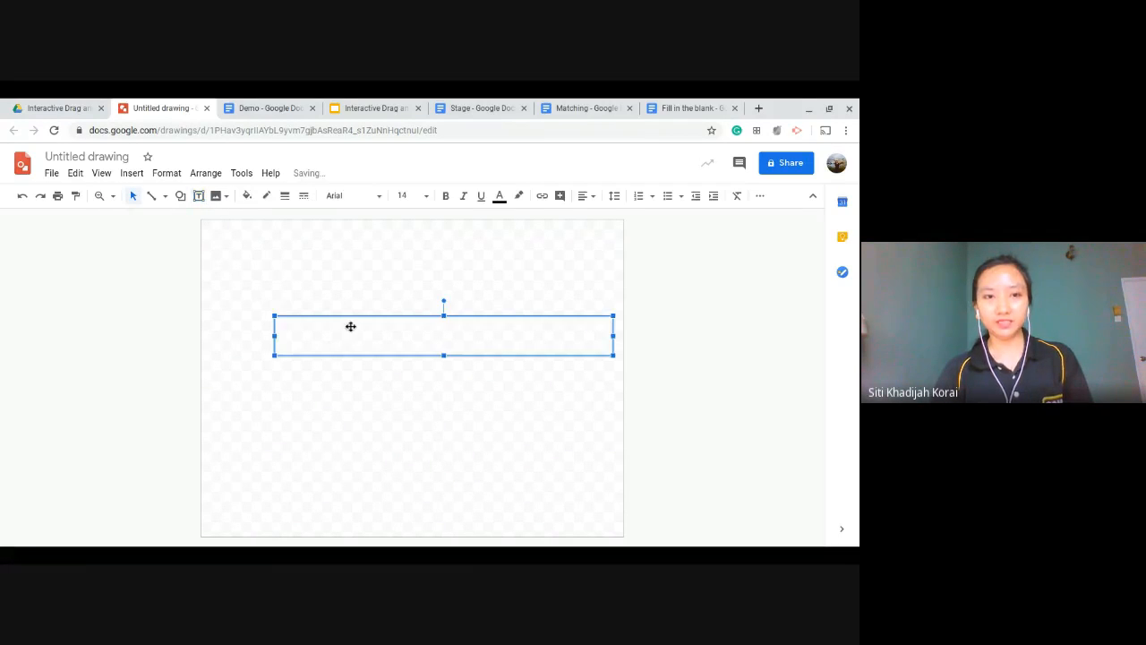
{"action": "type", "text": "HE"}
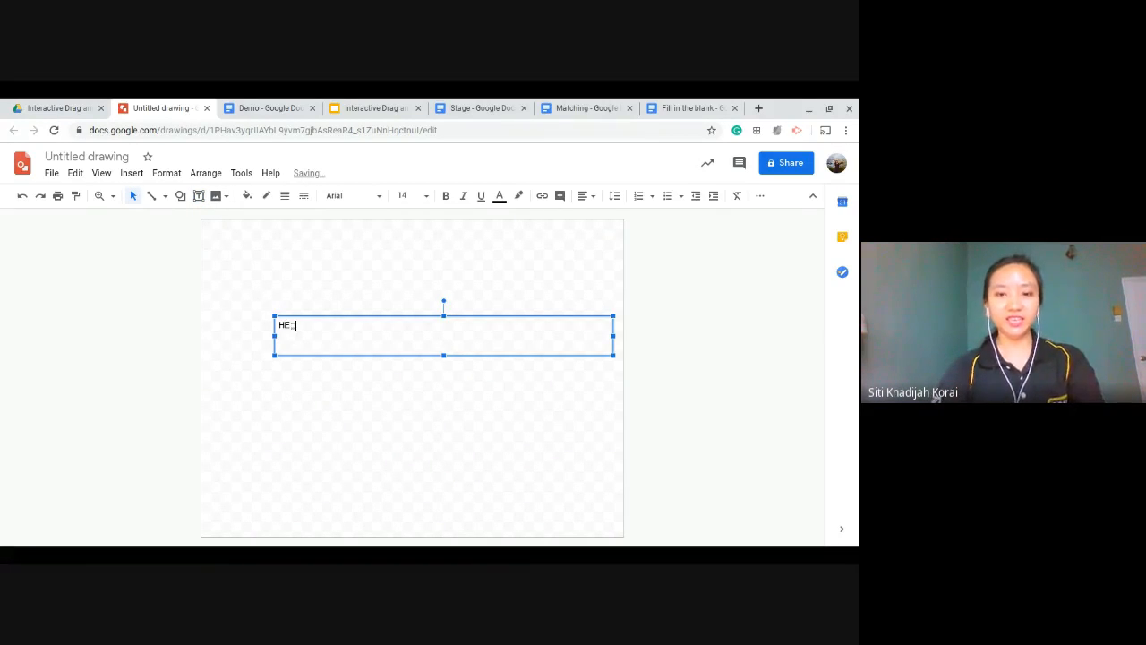
{"action": "type", "text": "LLO"}
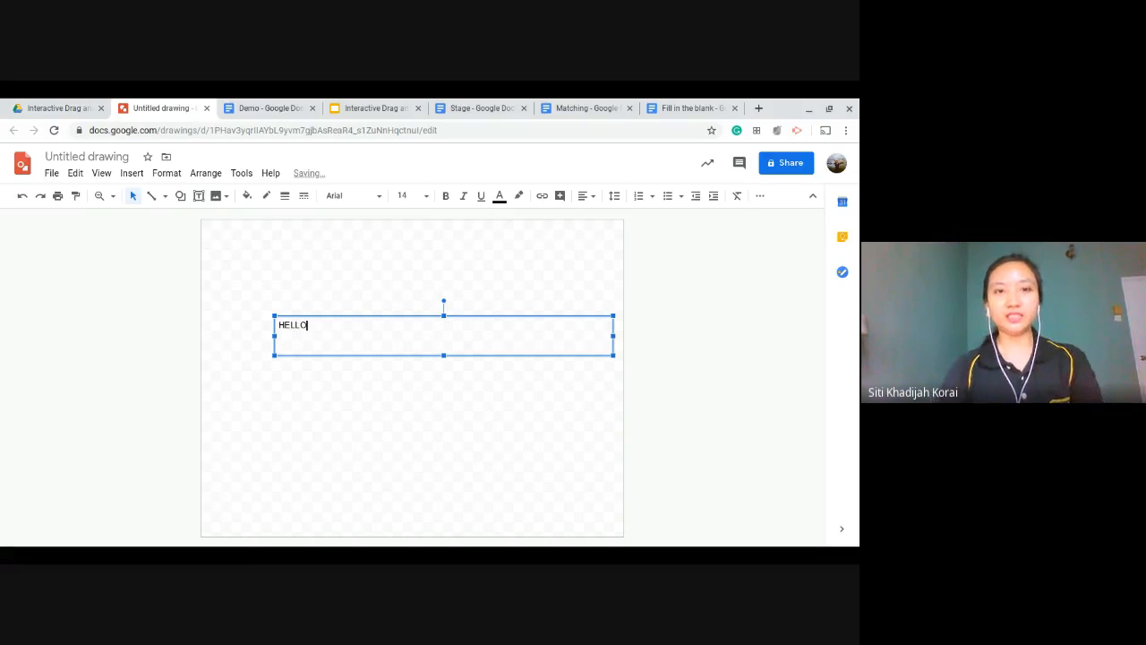
Step: Fill the "HELLO" text box with solid blue and deselect it
{"action": "left_click", "coordinate": [247, 195]}
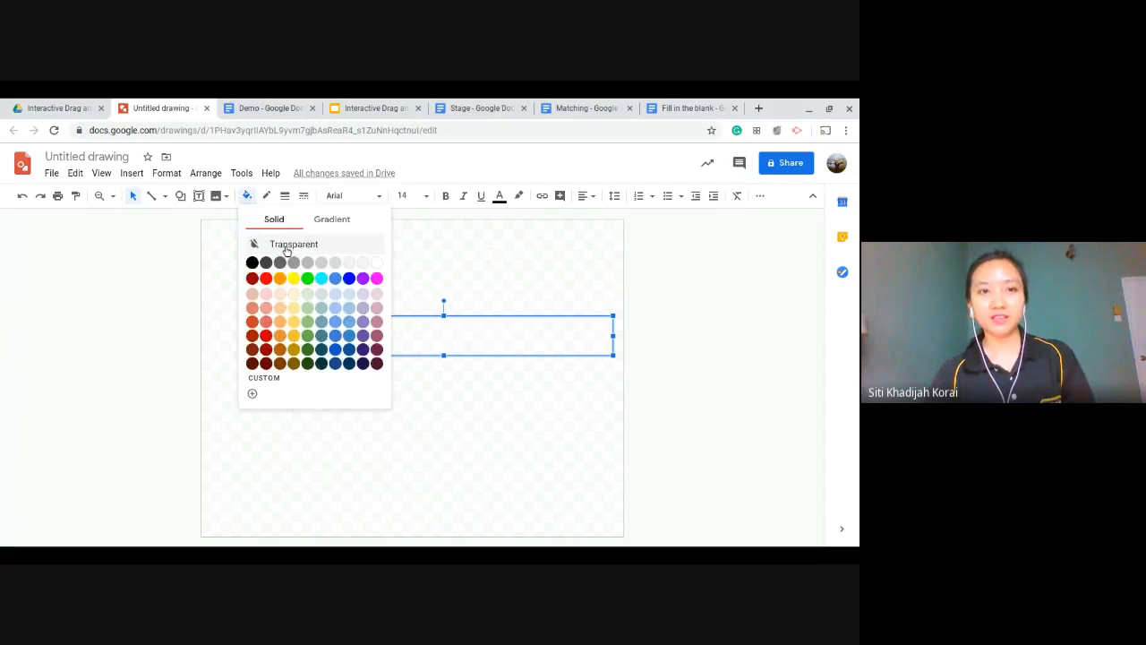
{"action": "left_click", "coordinate": [343, 281]}
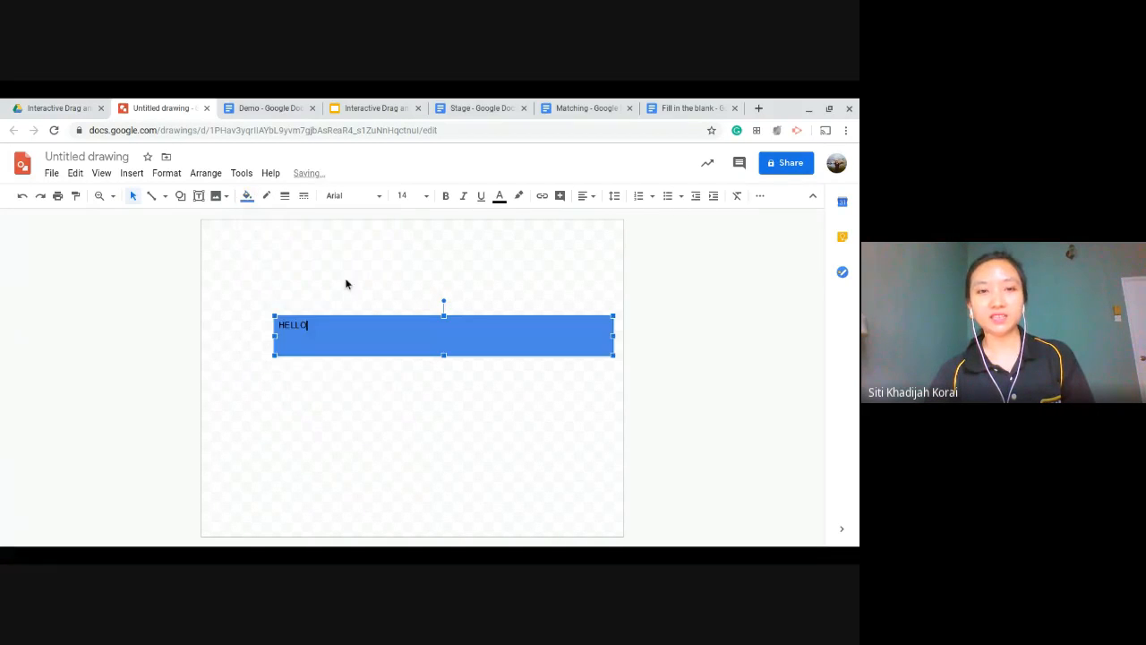
{"action": "left_click", "coordinate": [686, 261]}
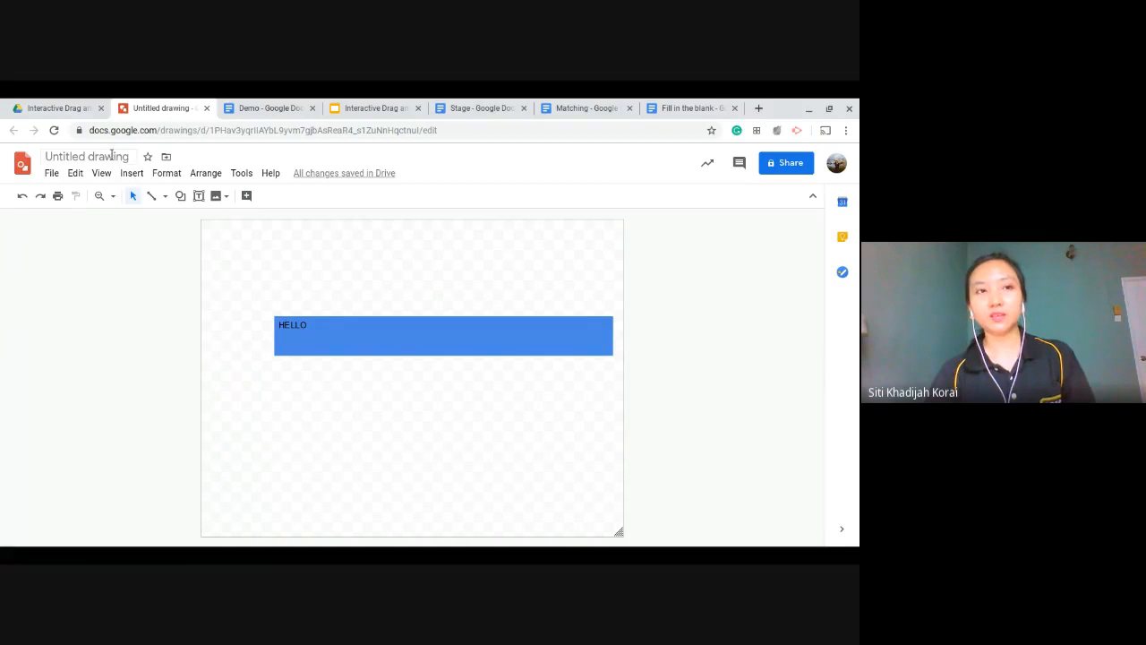
Step: Rename the untitled drawing as "Hello"
{"action": "left_click", "coordinate": [111, 156]}
{"action": "type", "text": "Hello"}
{"action": "key", "text": "Return"}
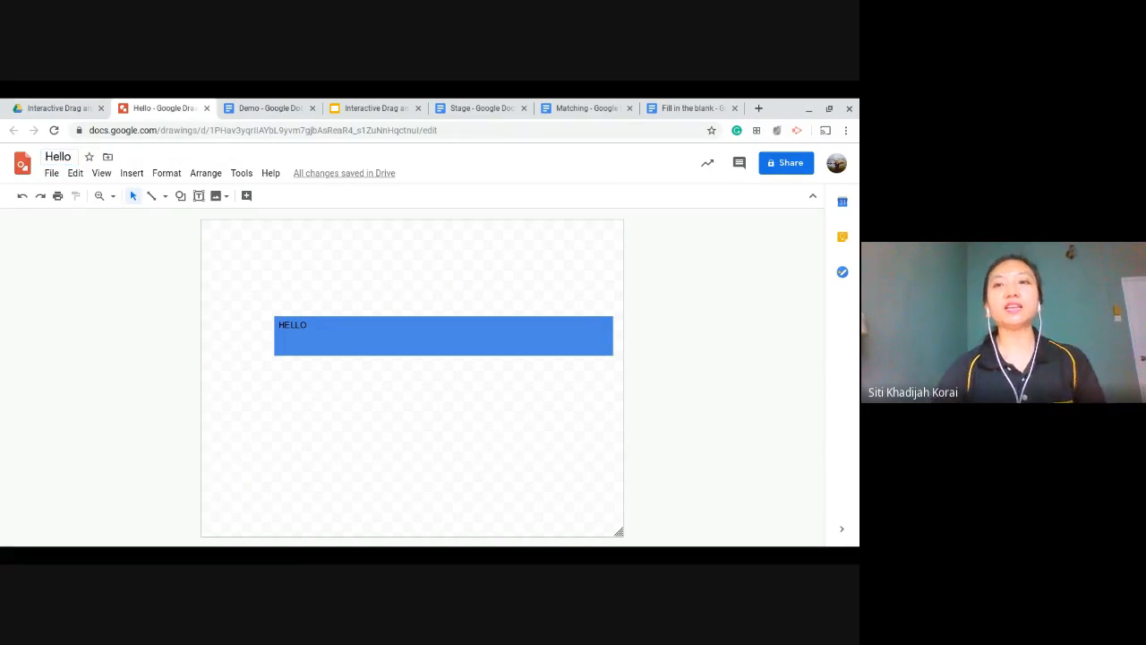
Step: Insert the Hello drawing from Drive into the Matching document's answer bank, linked to its source, and select it
{"action": "left_click", "coordinate": [591, 108]}
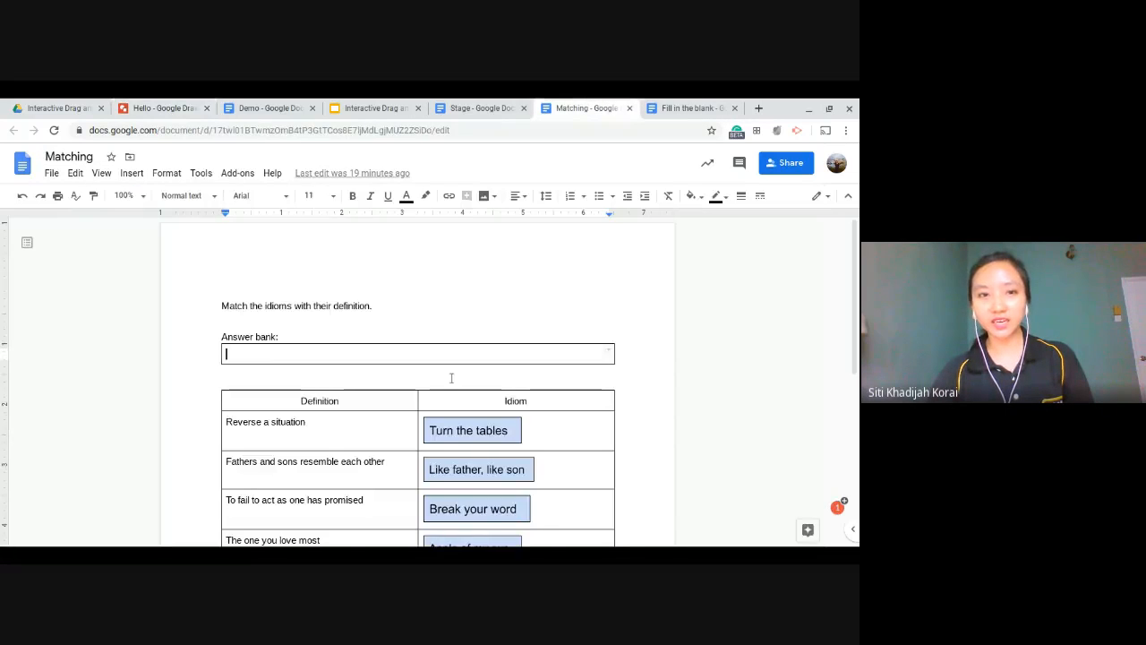
{"action": "left_click", "coordinate": [137, 179]}
{"action": "mouse_move", "coordinate": [153, 237]}
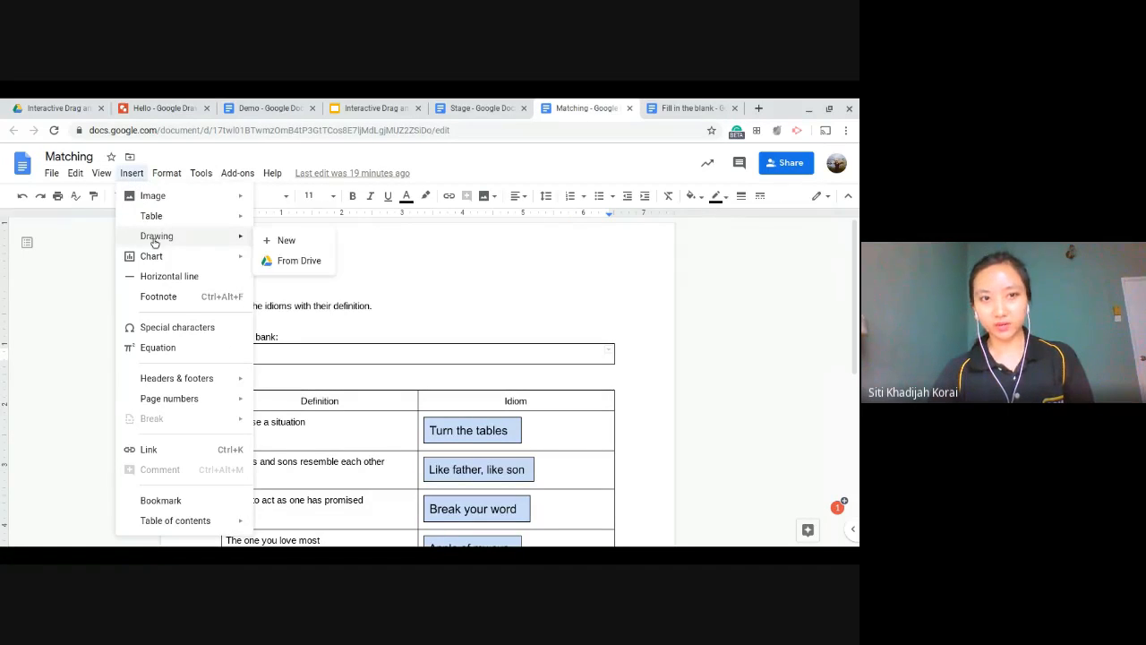
{"action": "left_click", "coordinate": [288, 262]}
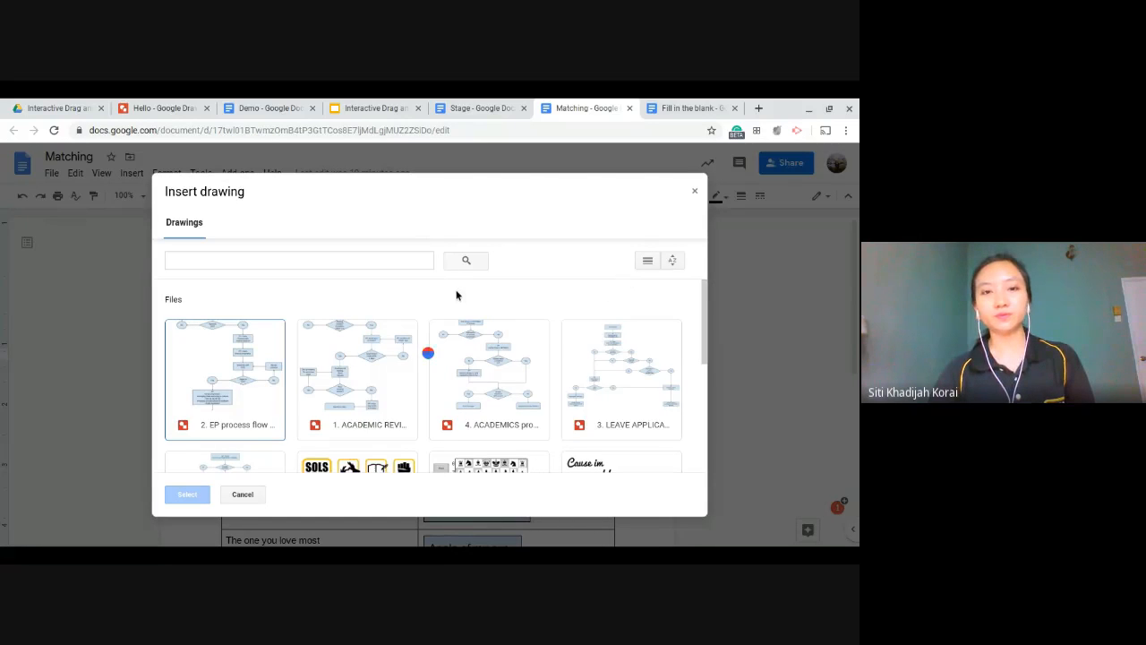
{"action": "left_click", "coordinate": [220, 367]}
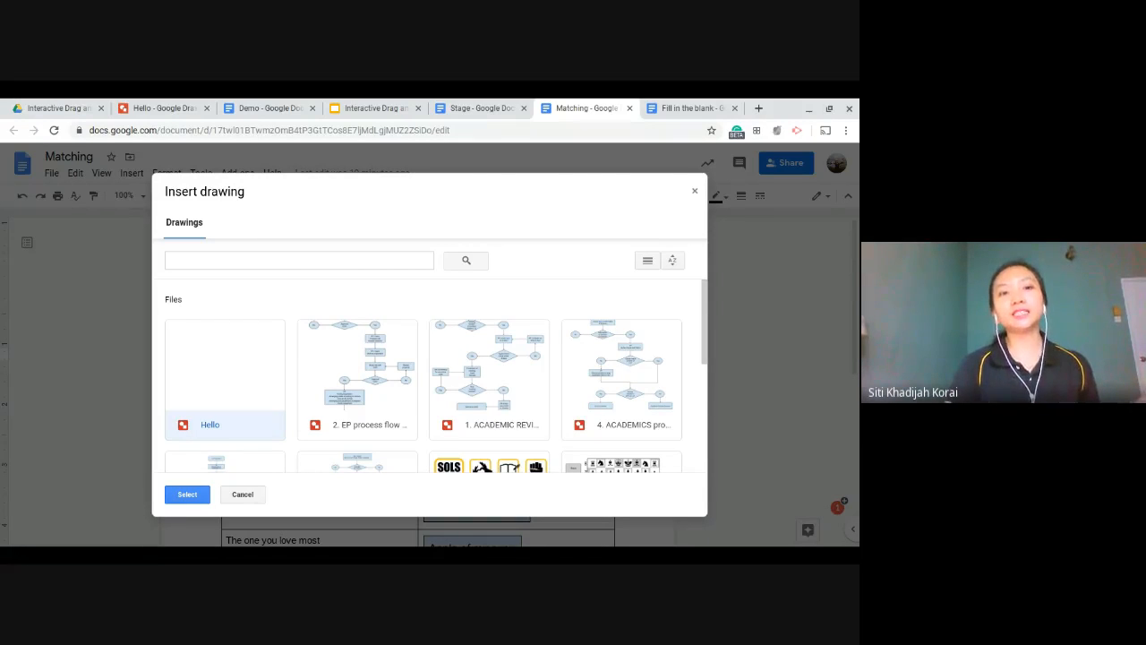
{"action": "double_click", "coordinate": [219, 369]}
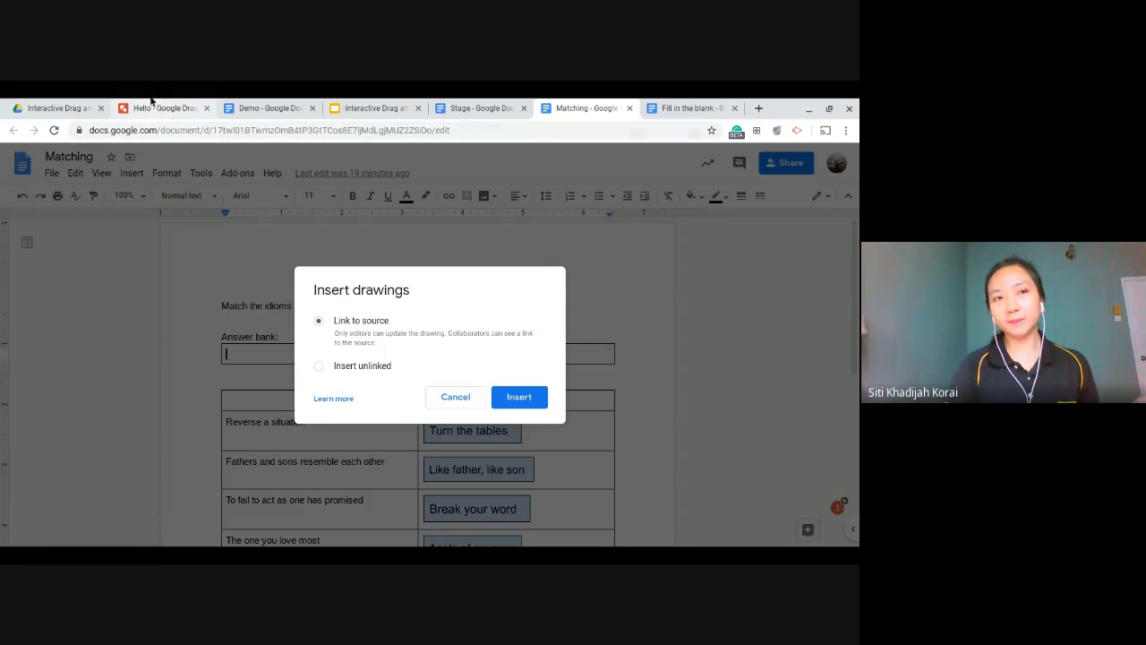
{"action": "left_click", "coordinate": [525, 408]}
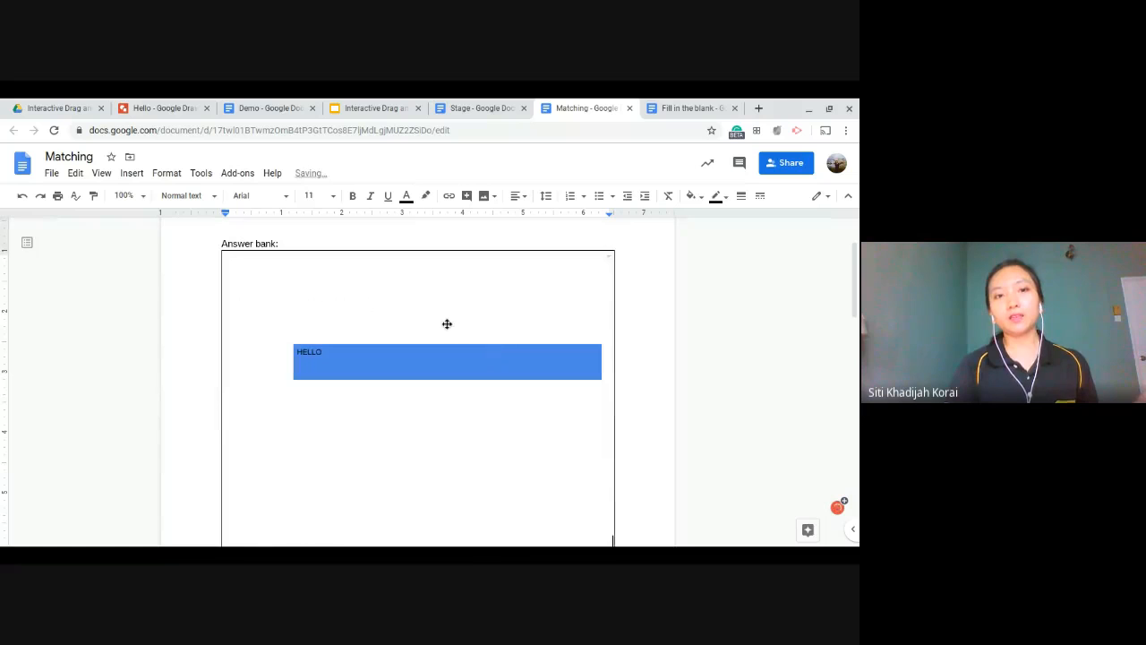
{"action": "left_click", "coordinate": [442, 363]}
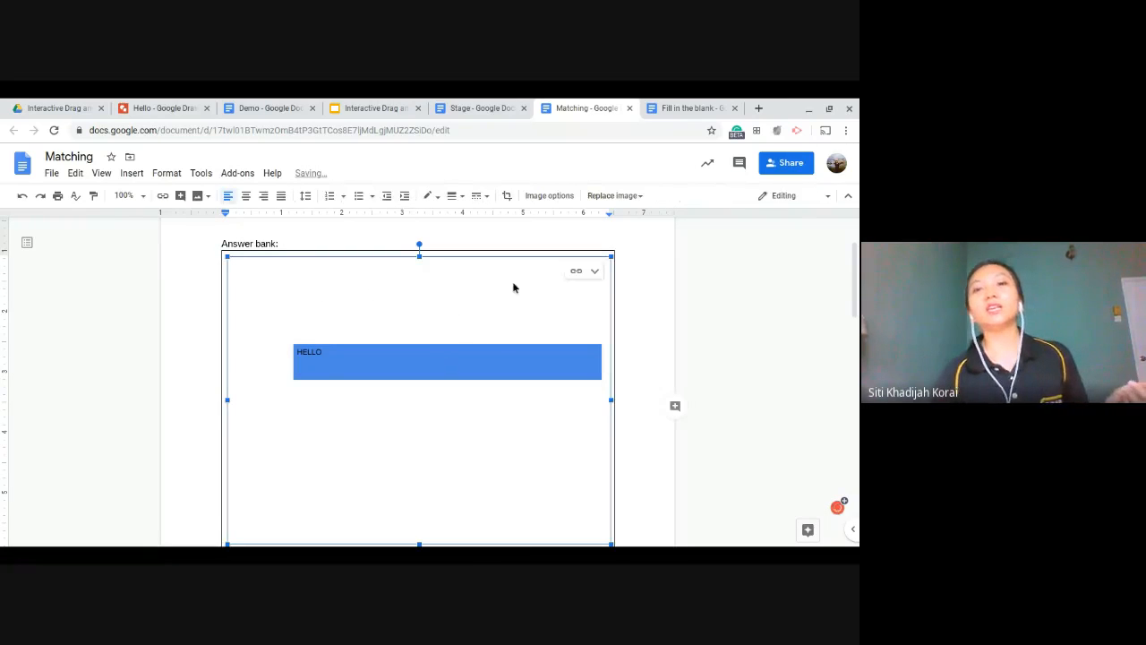
Step: Compare the Hello drawing's canvas with its inserted copy in the Matching answer bank and with the "Turn the tables" box
{"action": "left_click", "coordinate": [143, 105]}
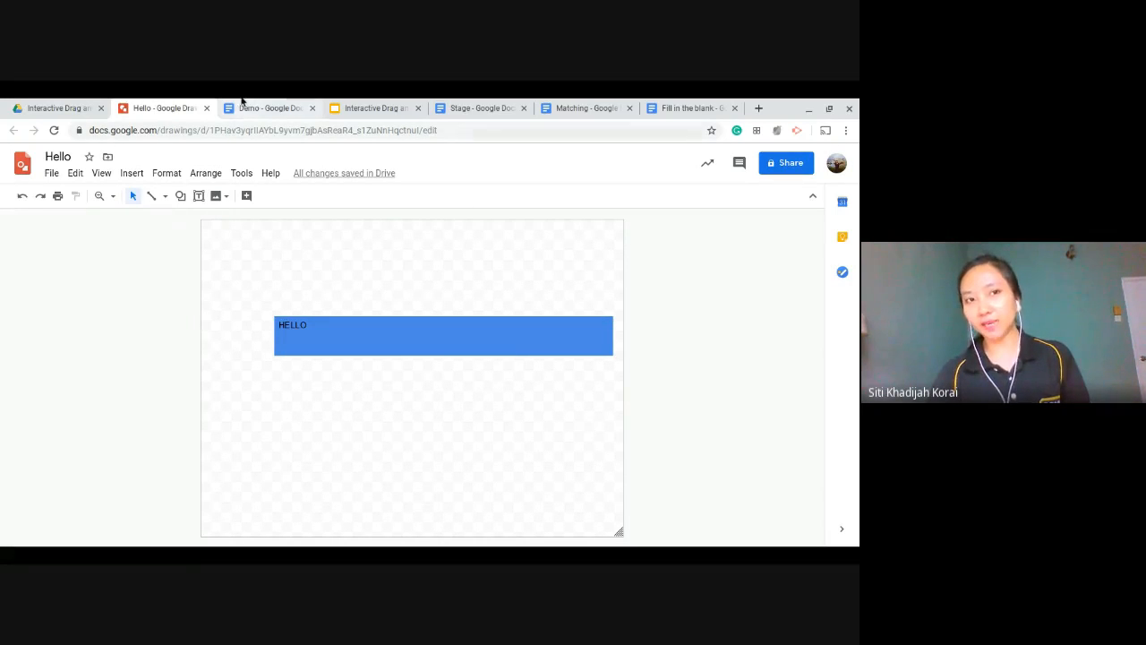
{"action": "left_click", "coordinate": [486, 102]}
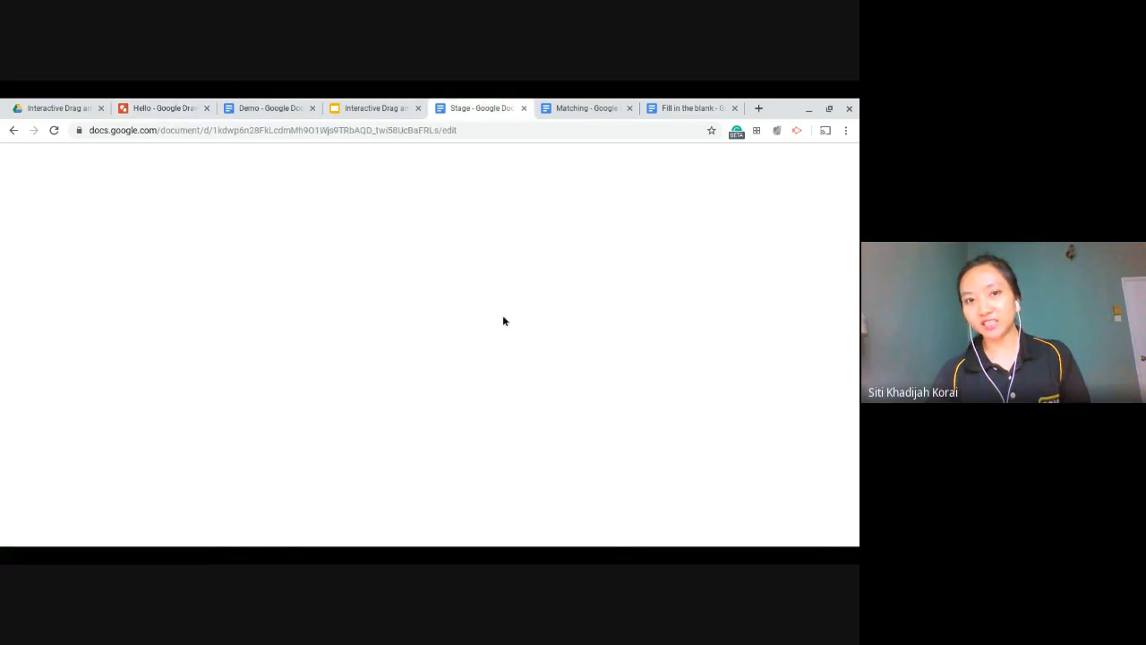
{"action": "left_click", "coordinate": [159, 104]}
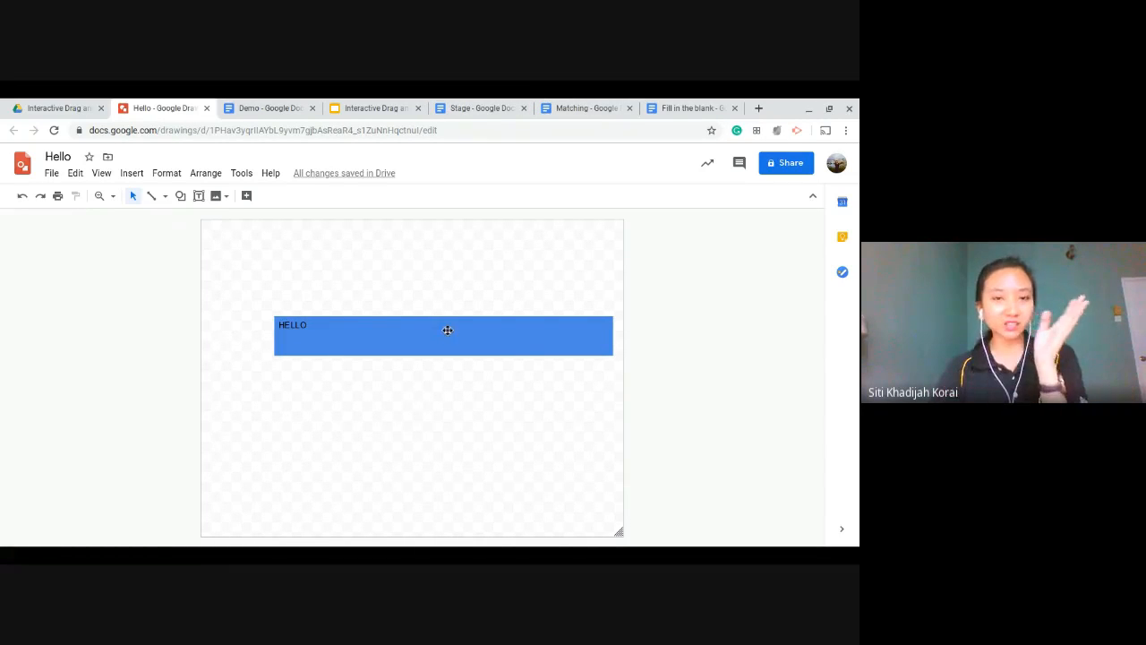
{"action": "left_click", "coordinate": [571, 106]}
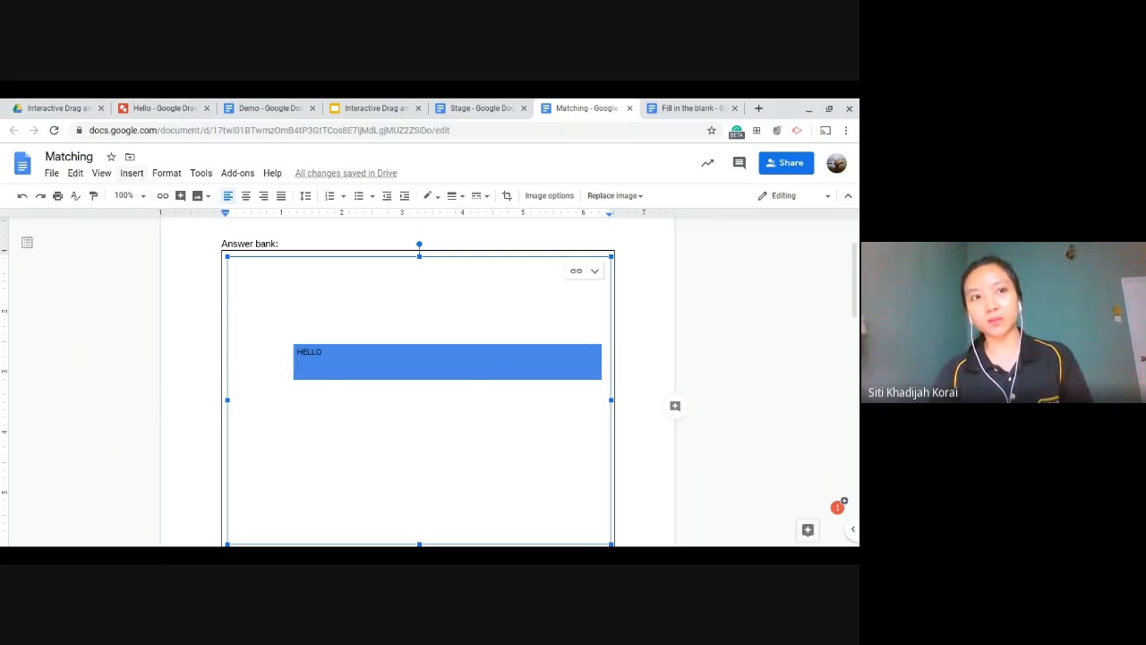
{"action": "left_click", "coordinate": [164, 108]}
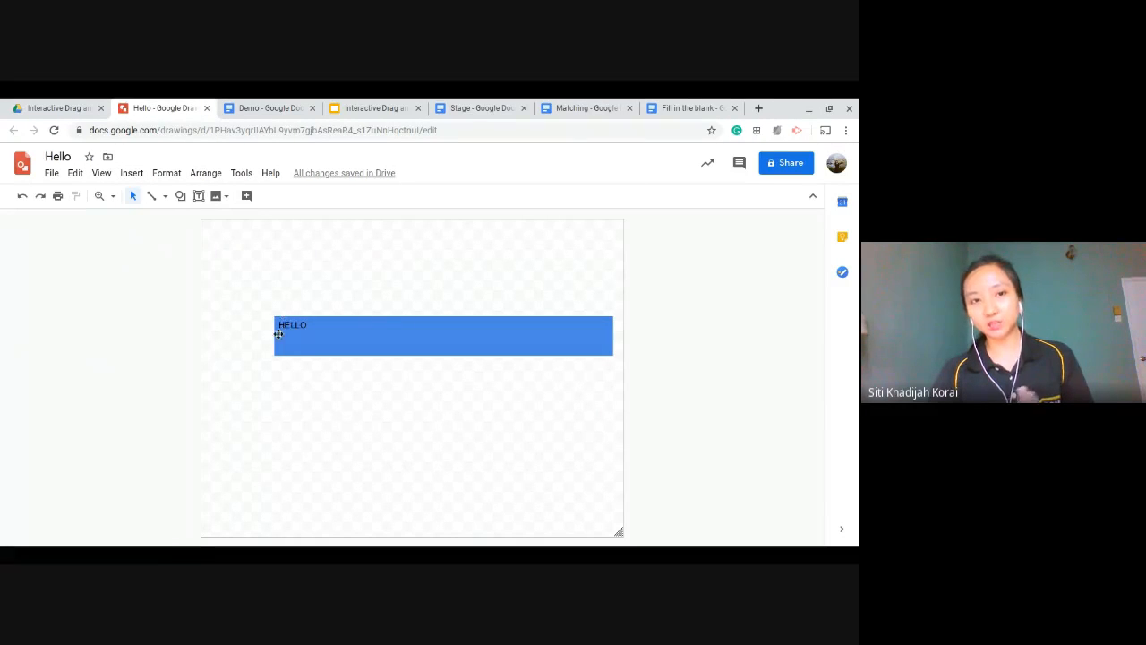
{"action": "left_click", "coordinate": [468, 107]}
{"action": "left_click", "coordinate": [164, 108]}
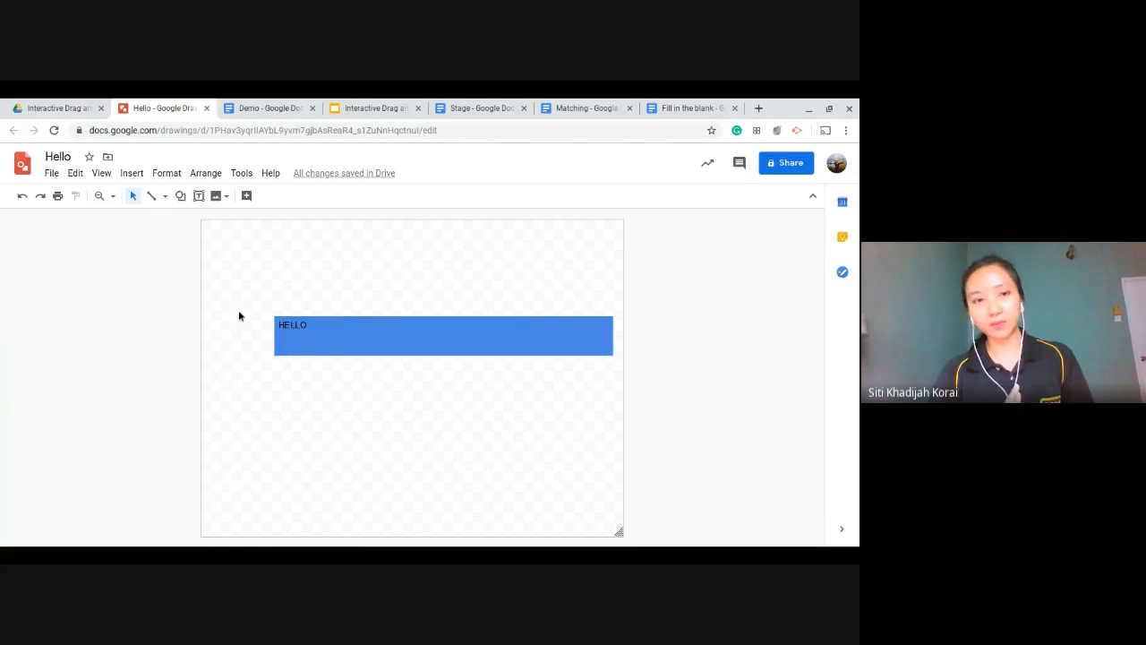
{"action": "left_click", "coordinate": [577, 106]}
{"action": "left_click", "coordinate": [448, 301]}
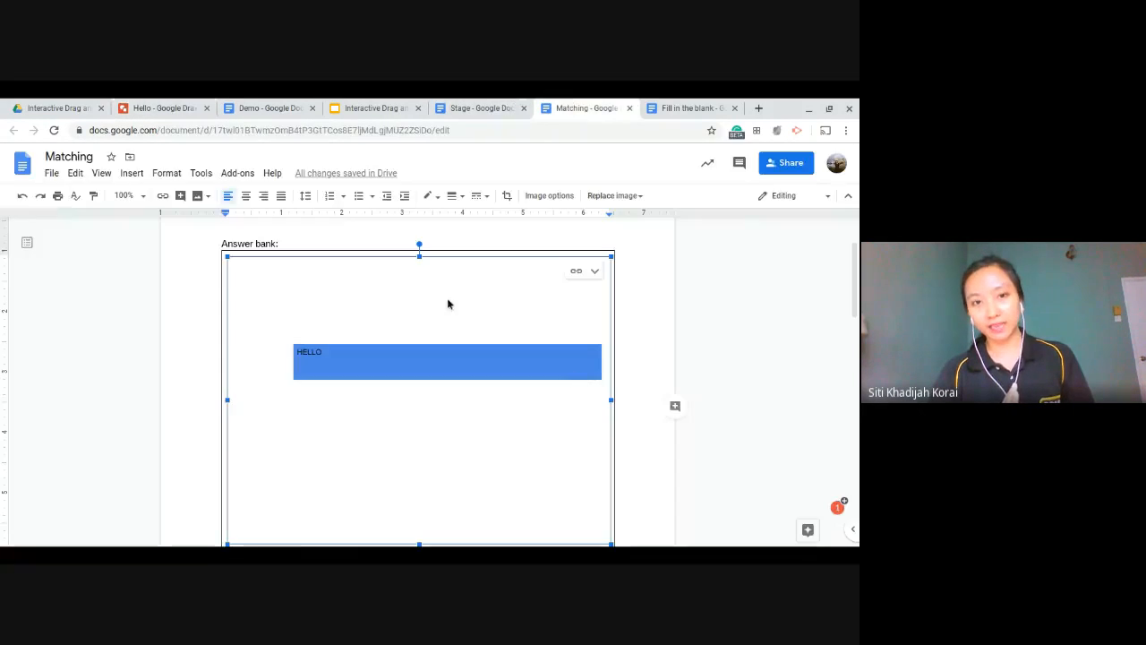
{"action": "scroll", "coordinate": [448, 304], "scroll_direction": "down", "scroll_amount": 1}
{"action": "scroll", "coordinate": [496, 412], "scroll_direction": "down", "scroll_amount": 2}
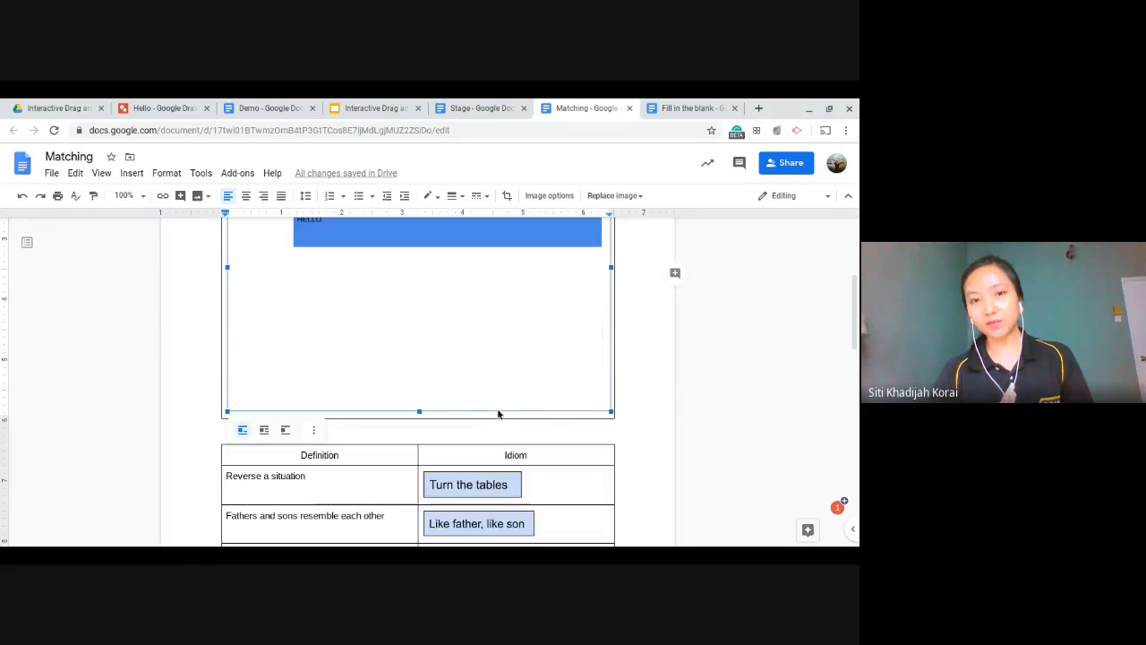
{"action": "scroll", "coordinate": [375, 309], "scroll_direction": "down", "scroll_amount": 1}
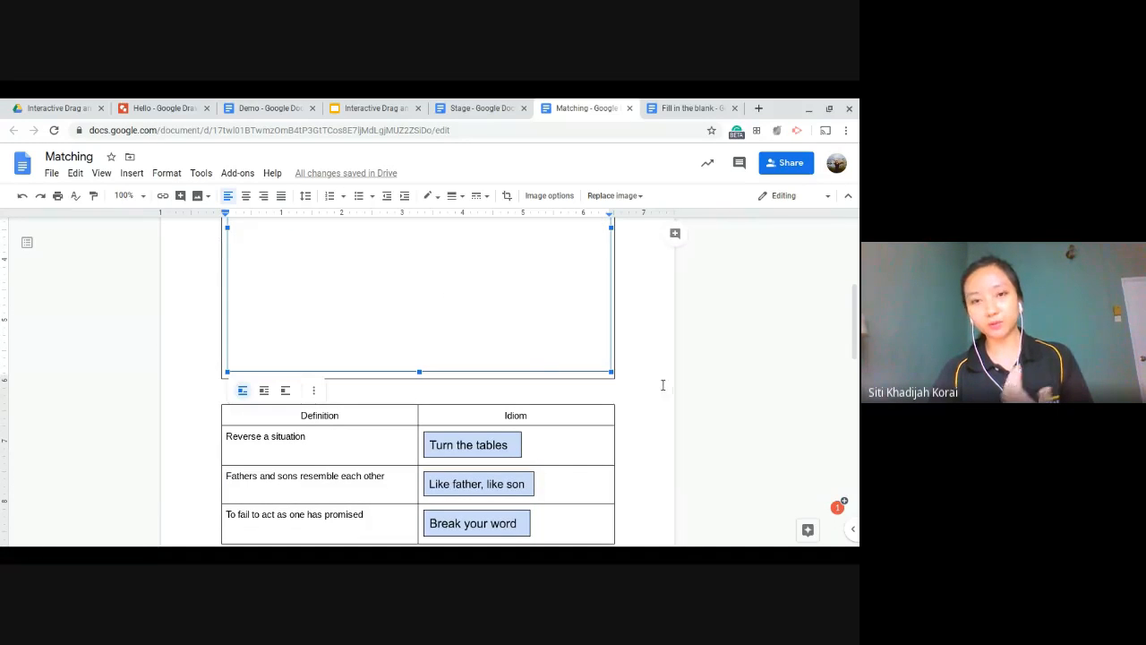
{"action": "left_click", "coordinate": [512, 451]}
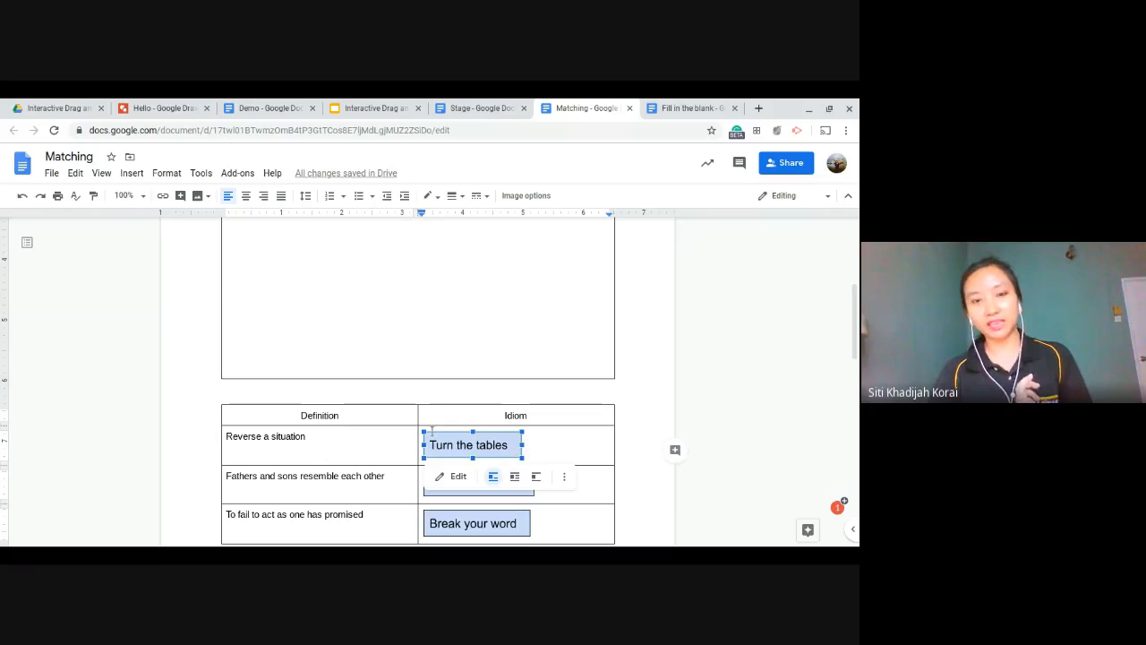
{"action": "scroll", "coordinate": [471, 367], "scroll_direction": "up", "scroll_amount": 1}
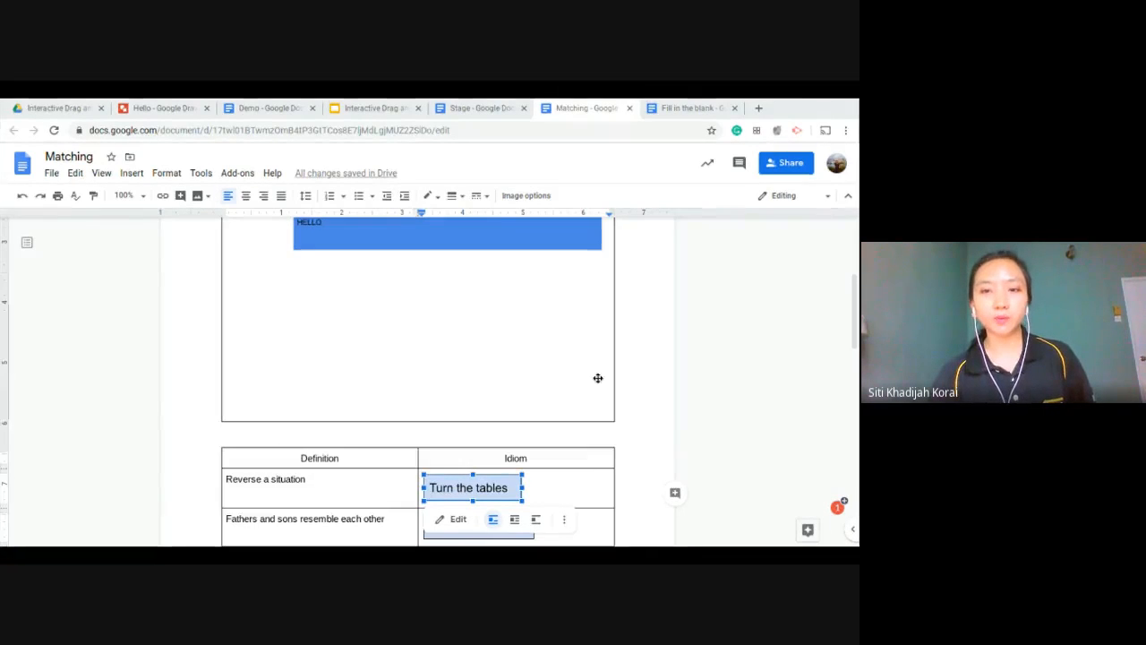
{"action": "scroll", "coordinate": [610, 367], "scroll_direction": "up", "scroll_amount": 1}
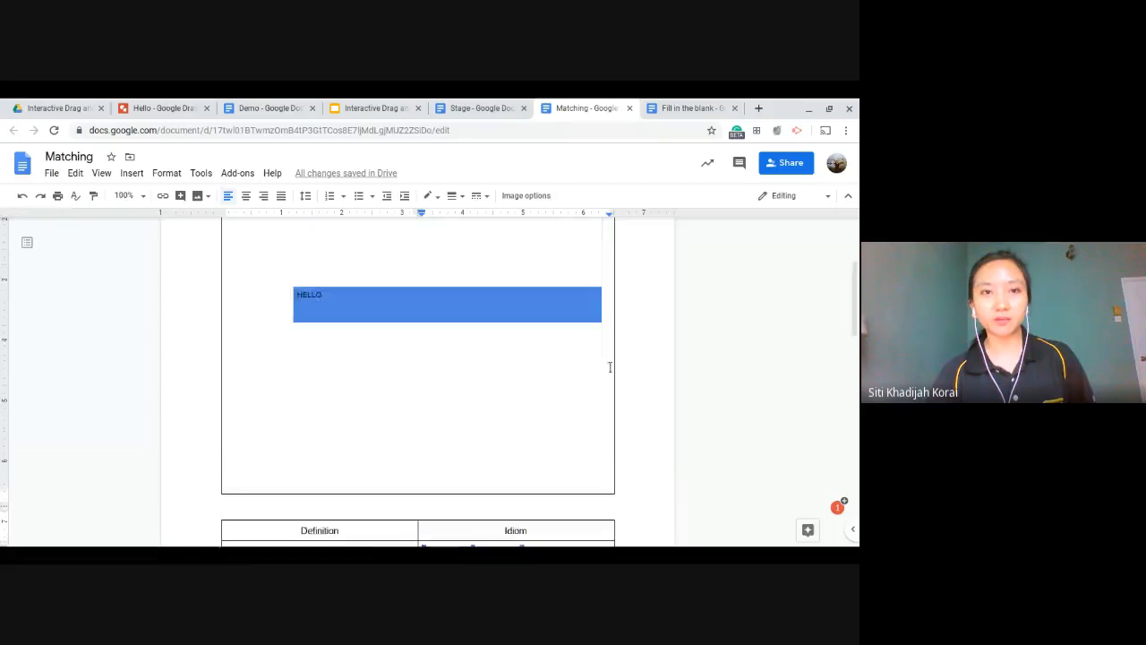
{"action": "left_click", "coordinate": [164, 108]}
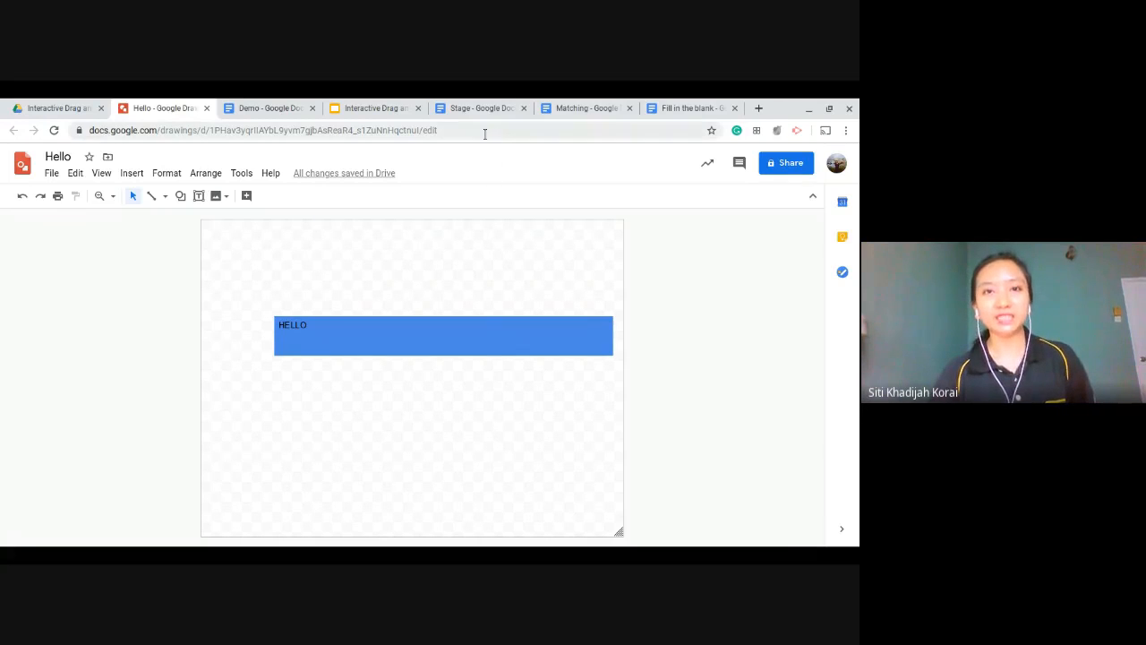
{"action": "left_click", "coordinate": [467, 104]}
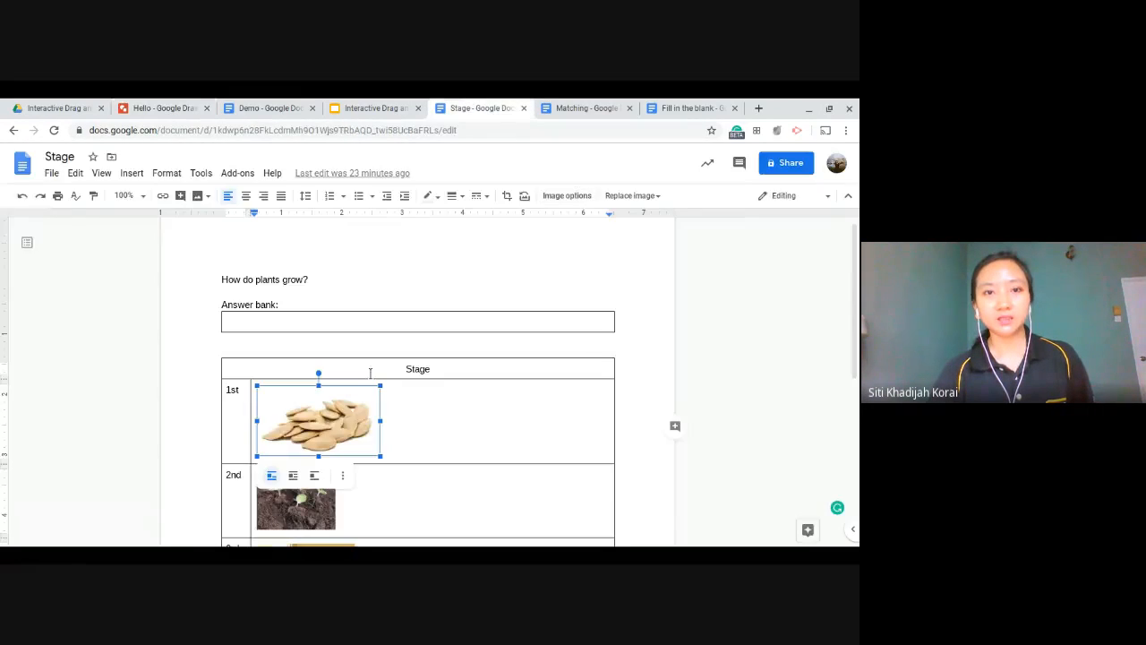
Step: Delete the inserted HELLO drawing from the Matching document's answer bank and close the Hello drawing file
{"action": "left_click", "coordinate": [573, 107]}
{"action": "left_click", "coordinate": [426, 321]}
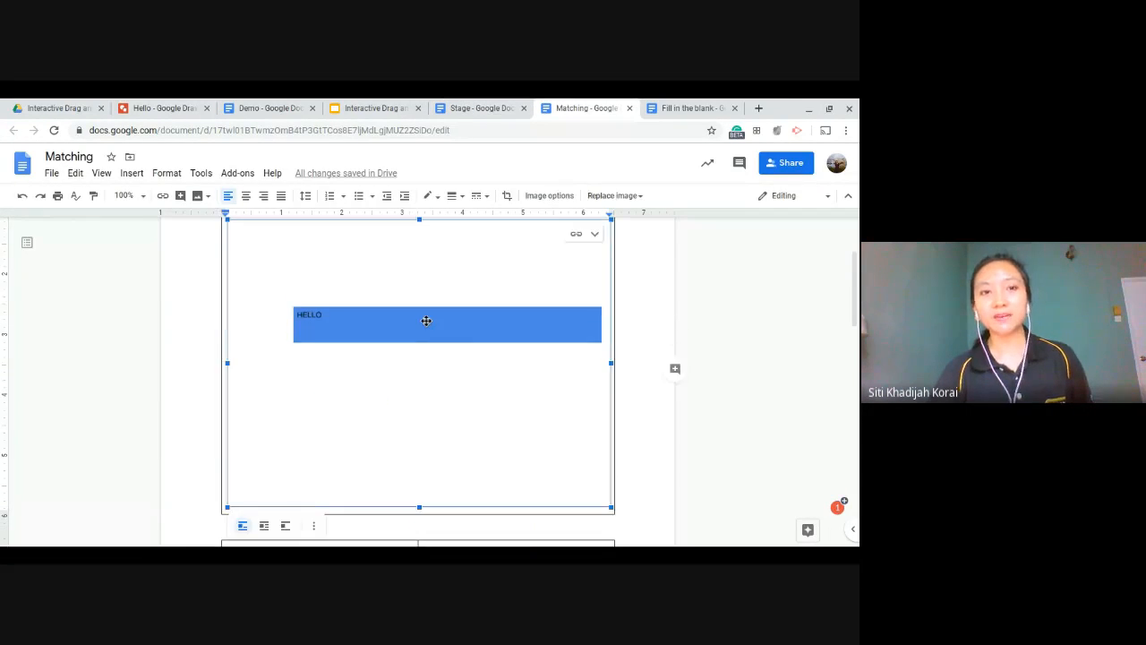
{"action": "key", "text": "Delete"}
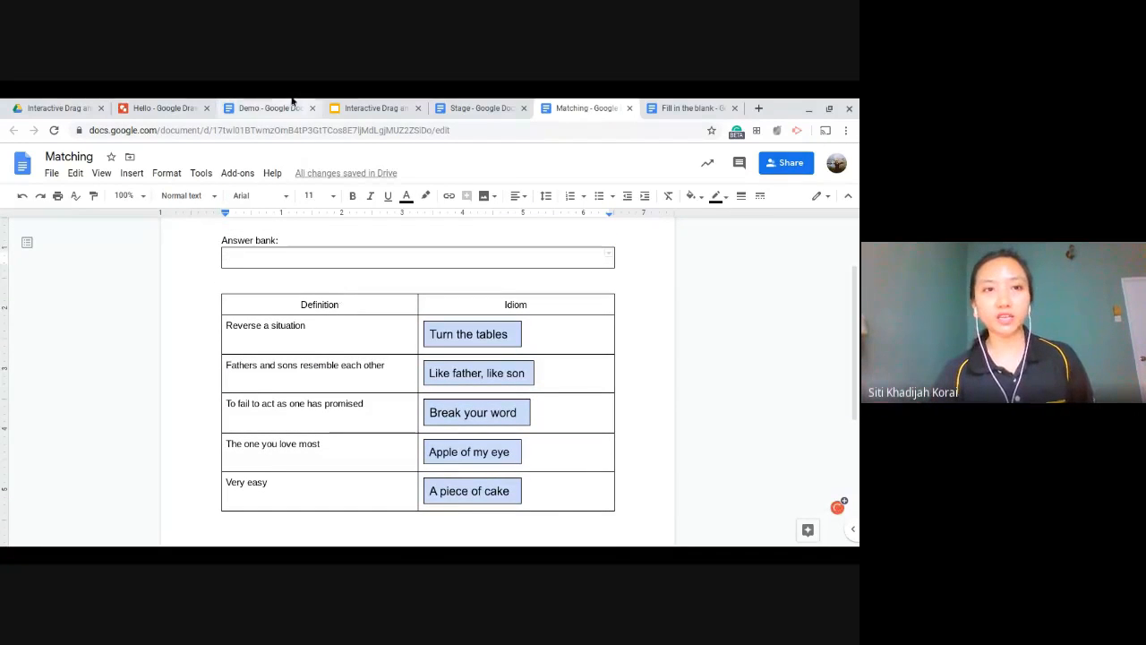
{"action": "left_click", "coordinate": [183, 104]}
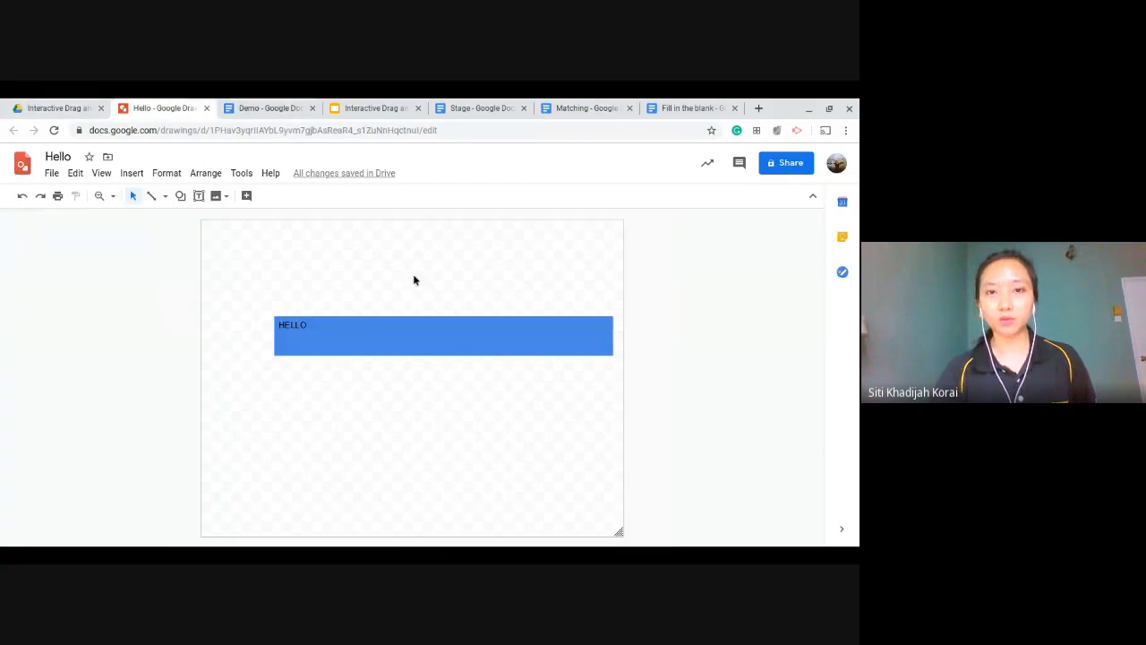
{"action": "left_click", "coordinate": [206, 109]}
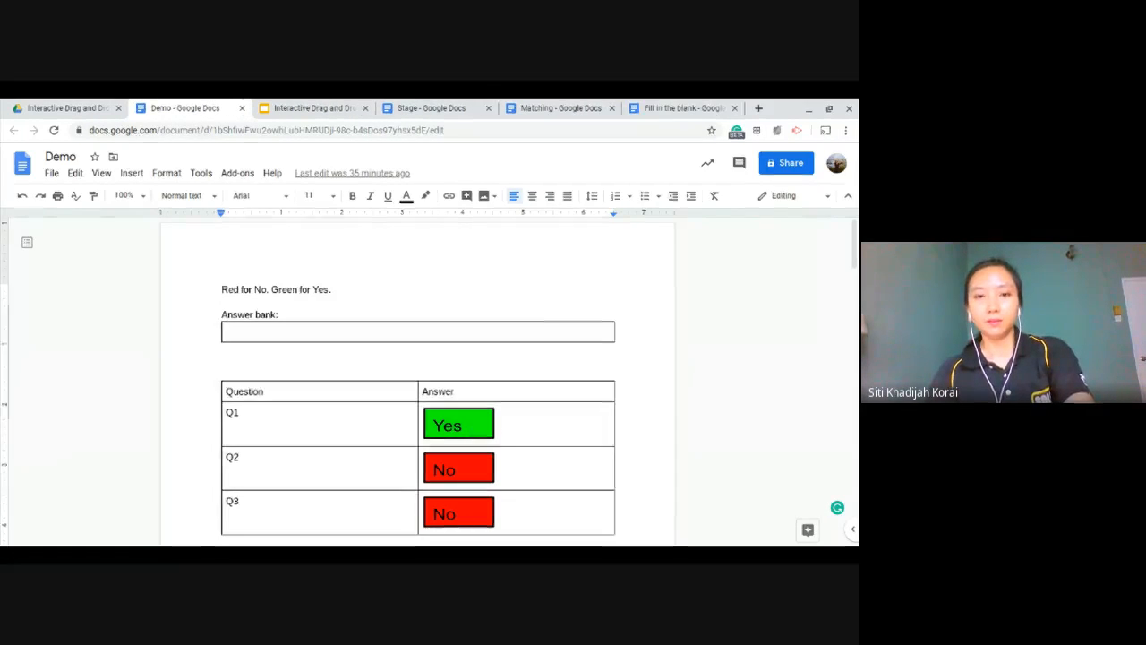
Step: Switch to the Stage document, place the cursor in the answer bank, and open the web image search
{"action": "key", "text": "alt+Tab"}
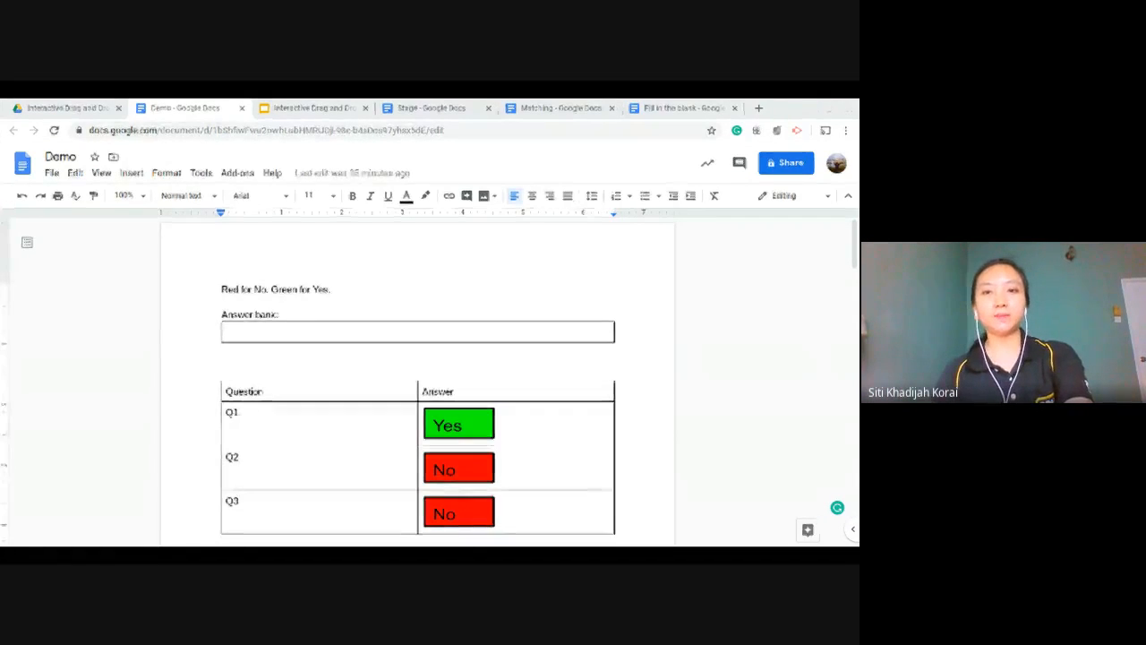
{"action": "left_click", "coordinate": [529, 108]}
{"action": "left_click", "coordinate": [427, 103]}
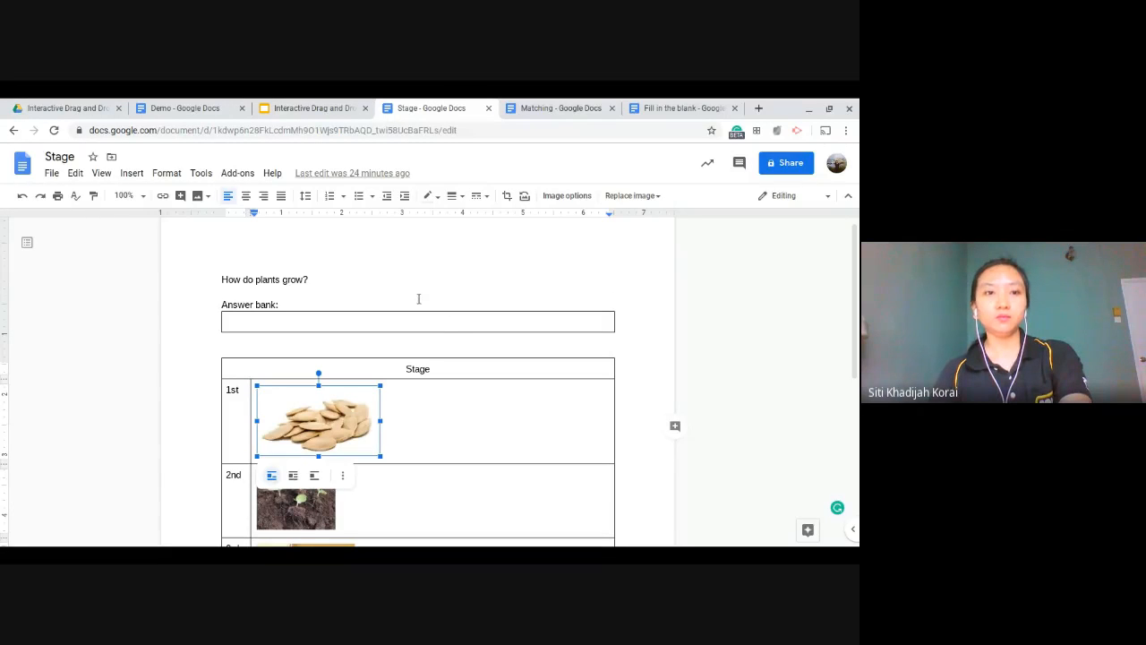
{"action": "left_click", "coordinate": [380, 318]}
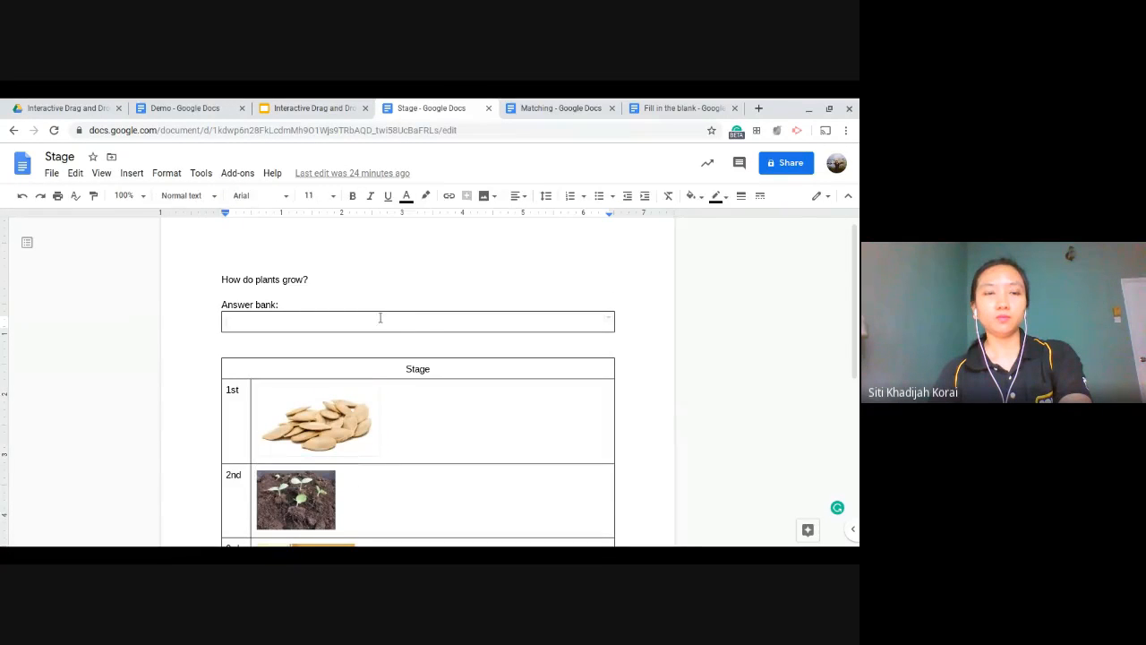
{"action": "left_click", "coordinate": [132, 173]}
{"action": "mouse_move", "coordinate": [217, 201]}
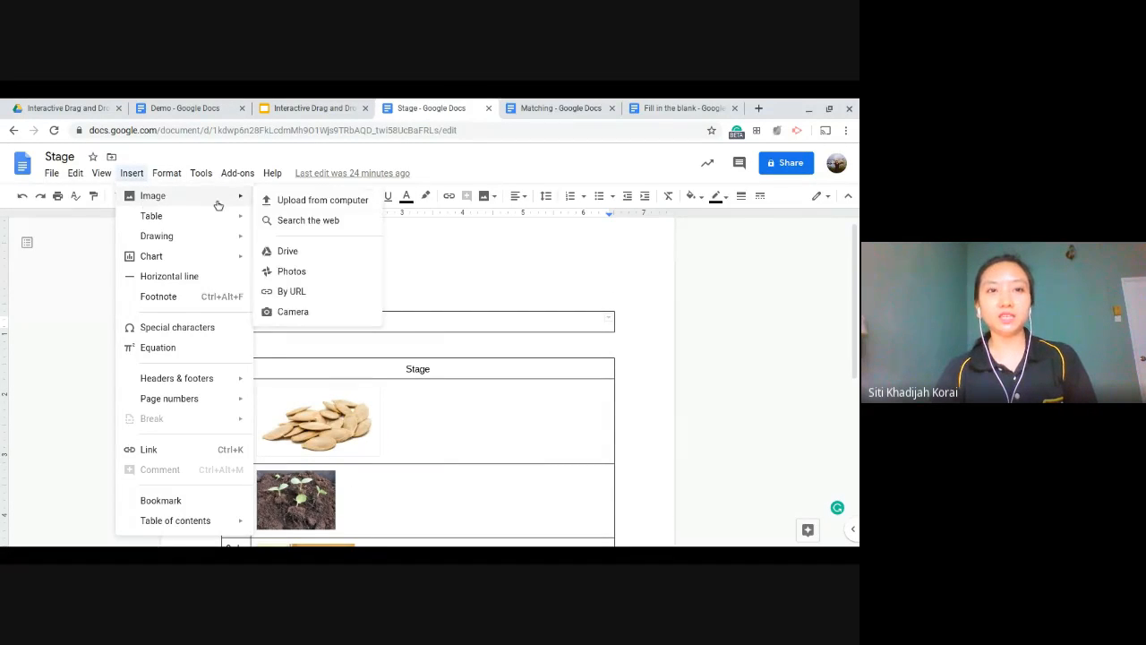
{"action": "left_click", "coordinate": [308, 220]}
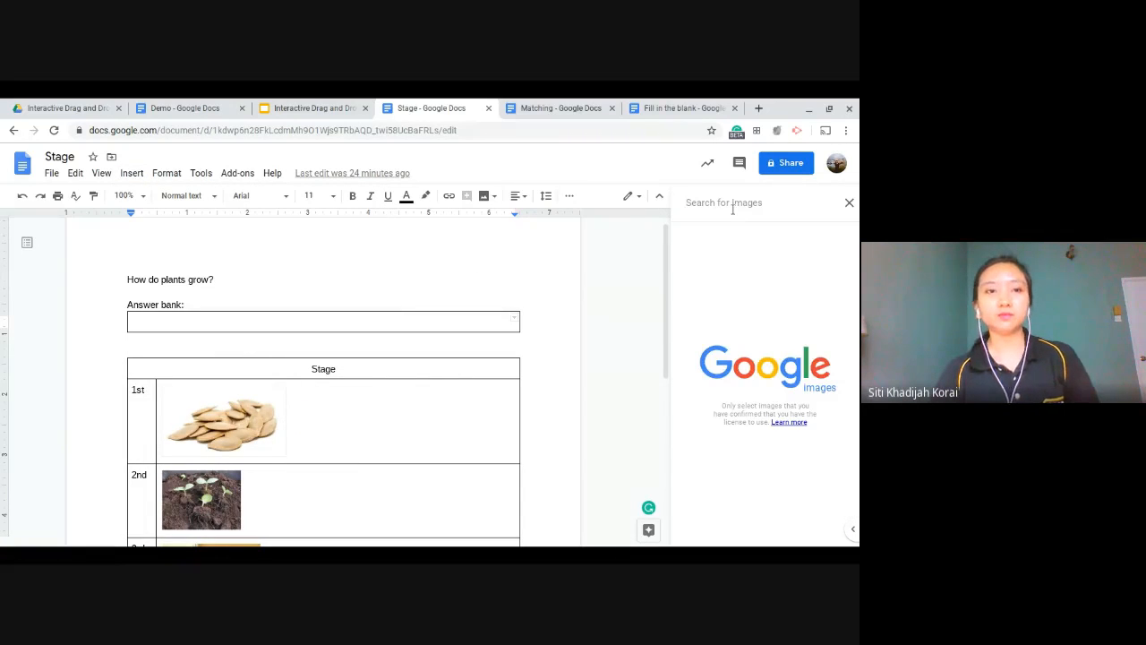
Step: Search the web images for "rainbow" and insert the pink sky photo into the answer bank
{"action": "left_click", "coordinate": [733, 208]}
{"action": "type", "text": "rainbow"}
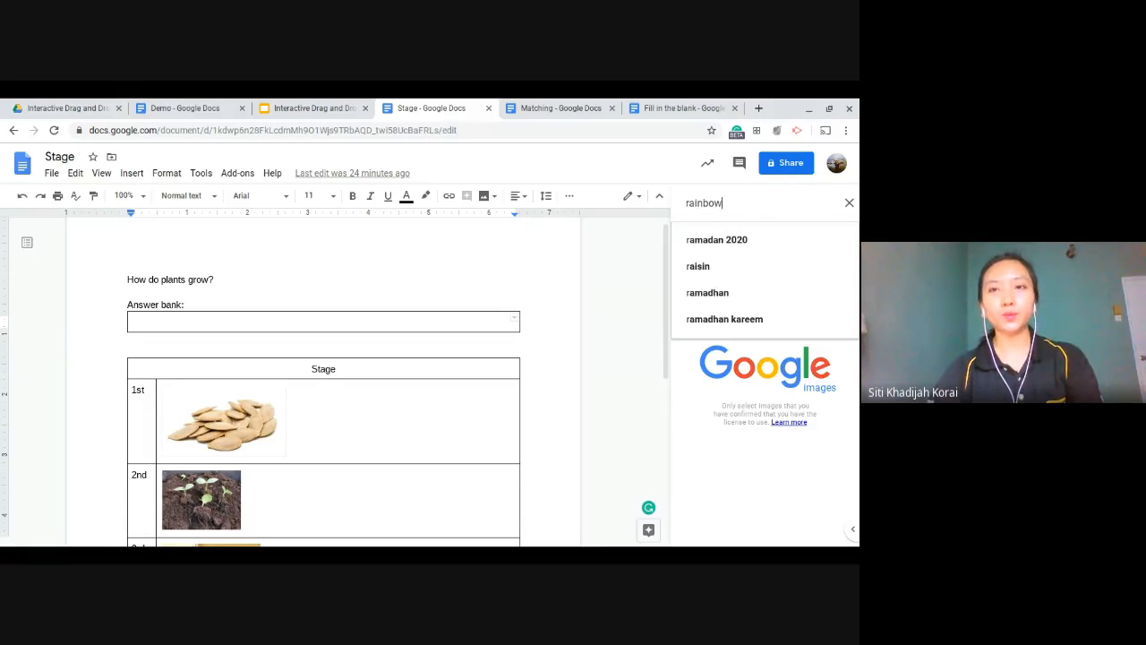
{"action": "key", "text": "Return"}
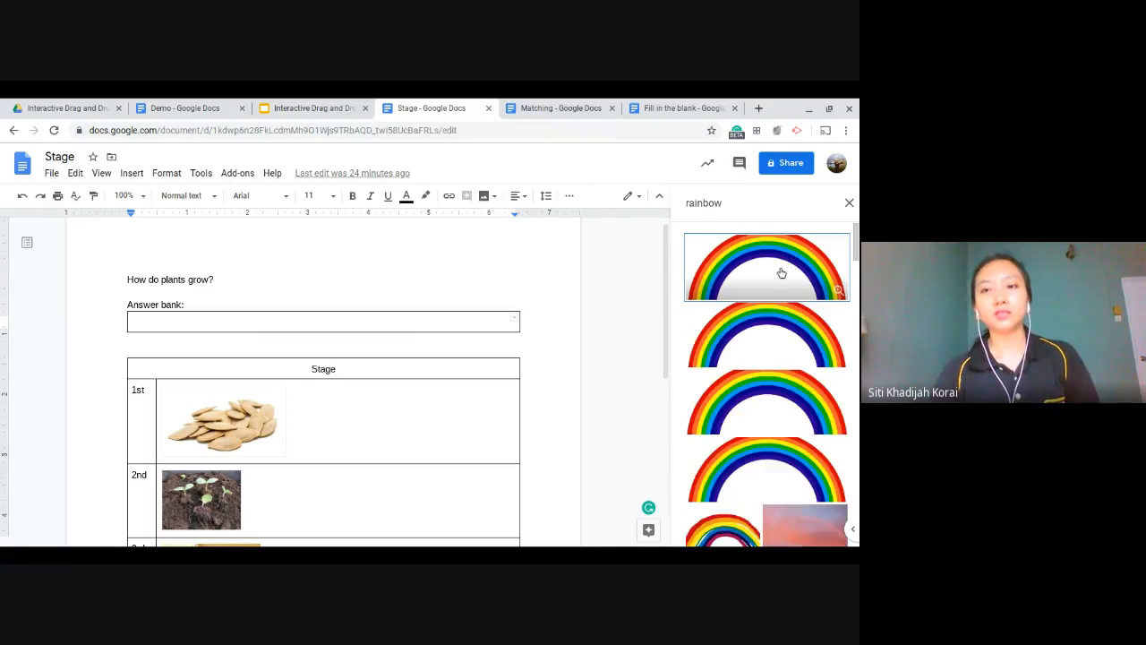
{"action": "left_click", "coordinate": [809, 522]}
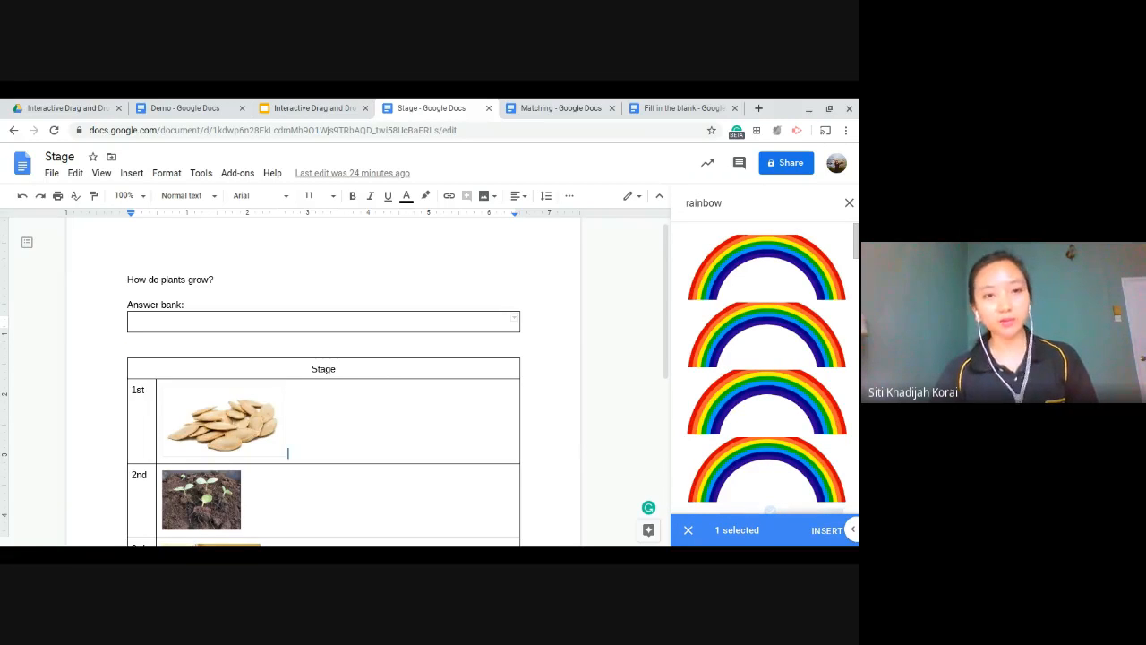
{"action": "left_click", "coordinate": [826, 531]}
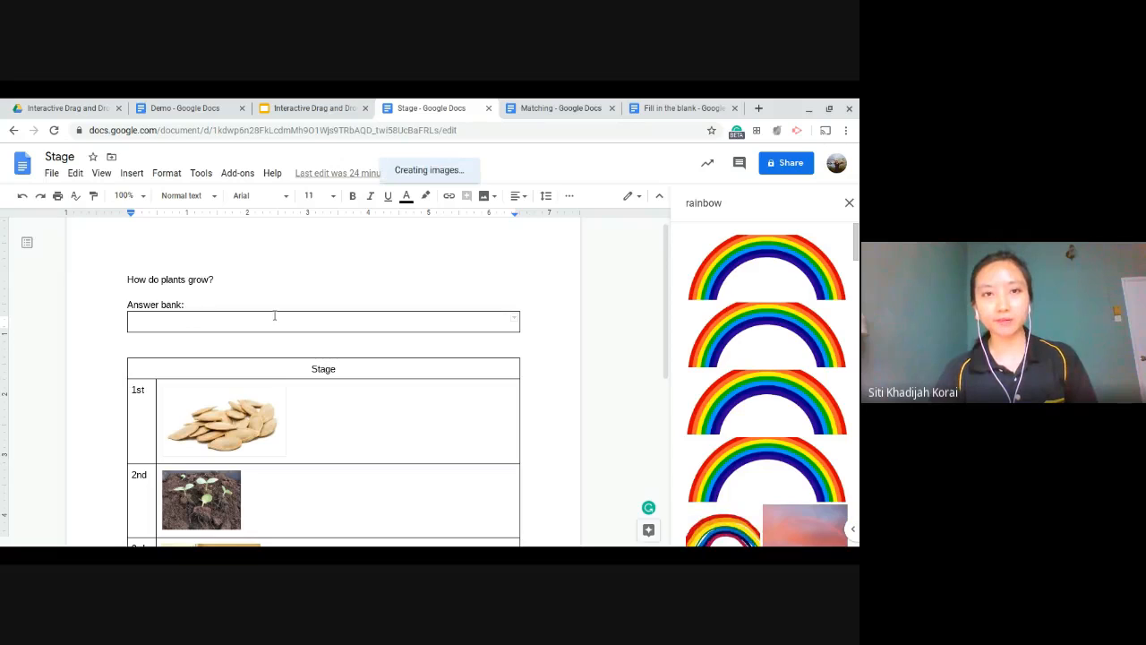